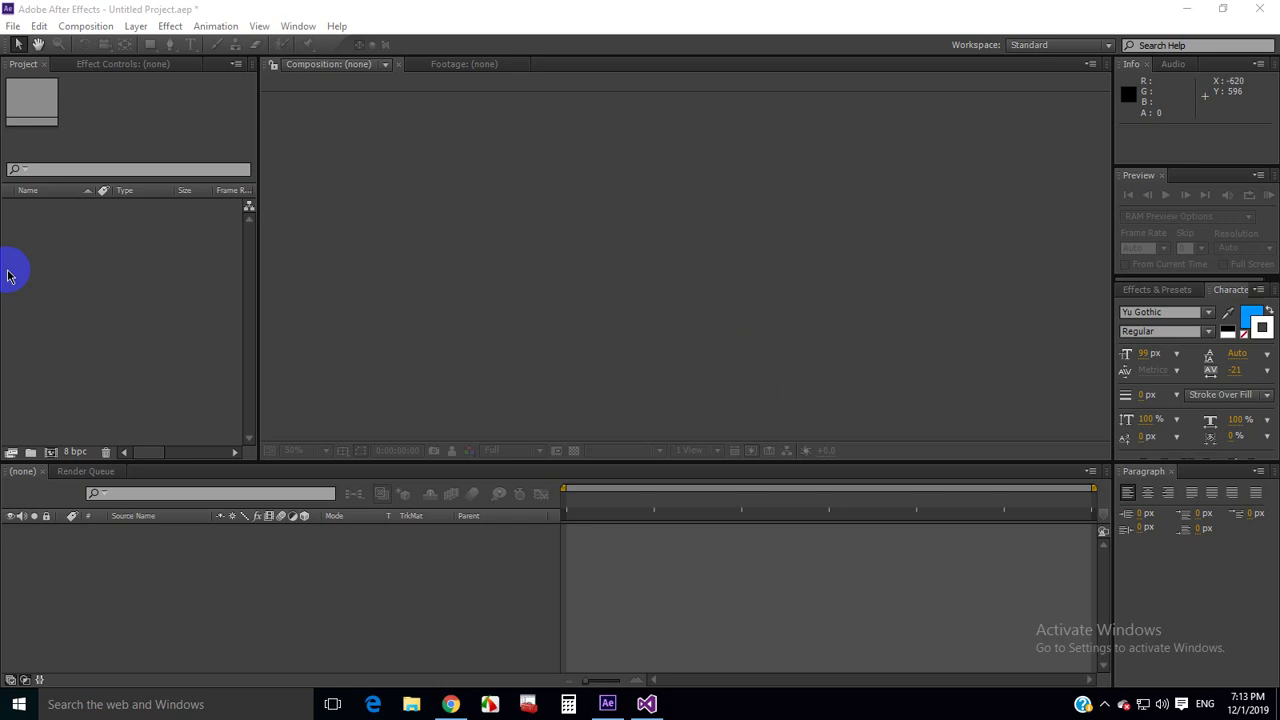
Step: Create Comp 1 as a 1920×1080, 29.97 fps composition with a green background
right_click(67, 259)
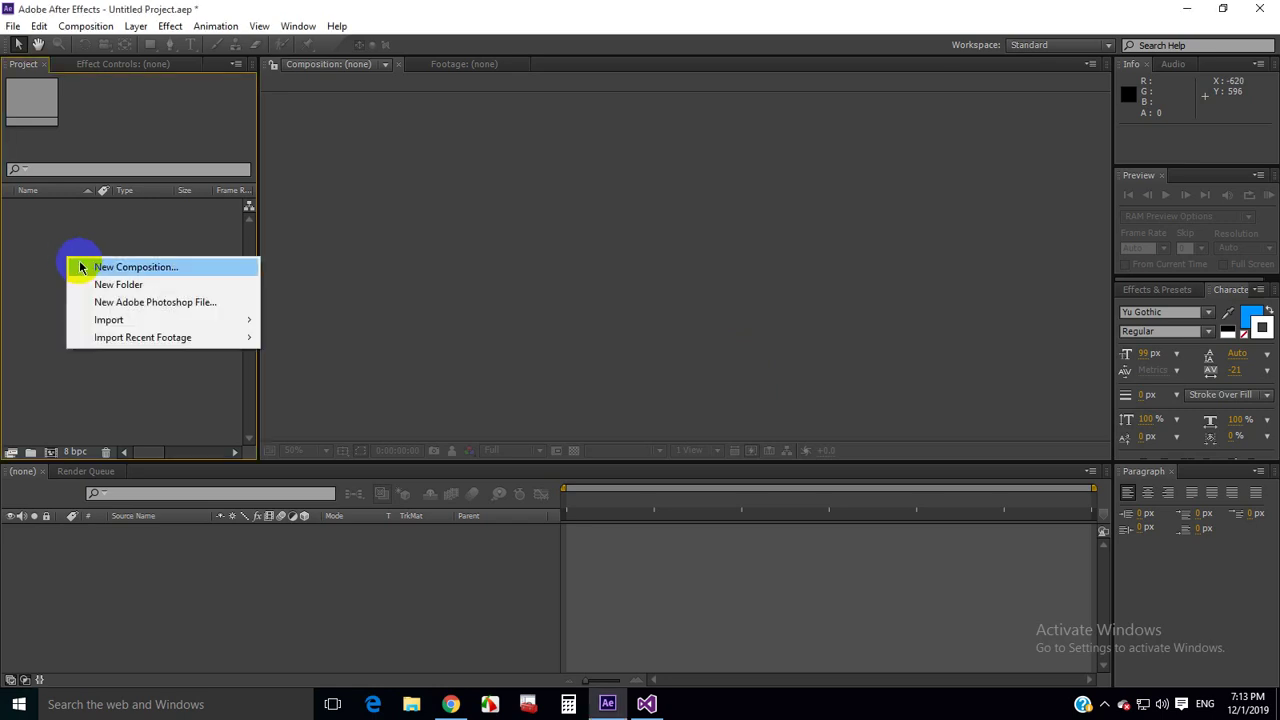
left_click(82, 267)
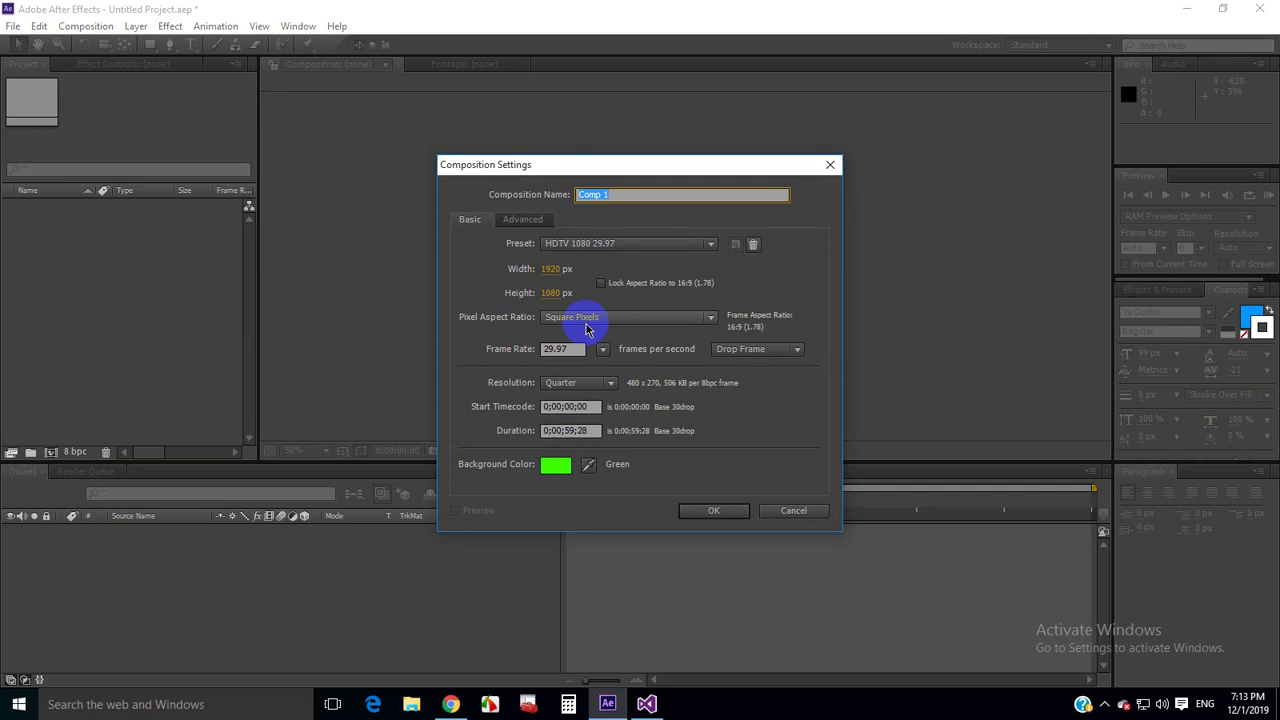
left_click(556, 464)
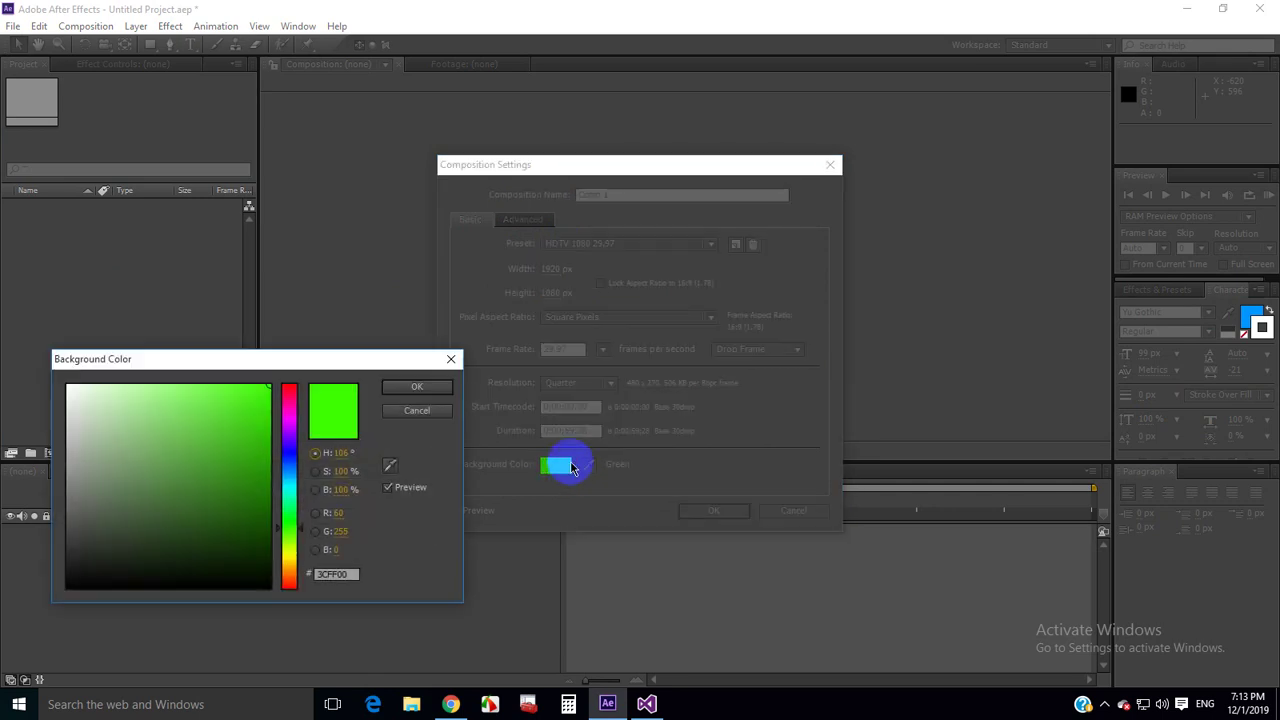
left_click(415, 392)
left_click(692, 512)
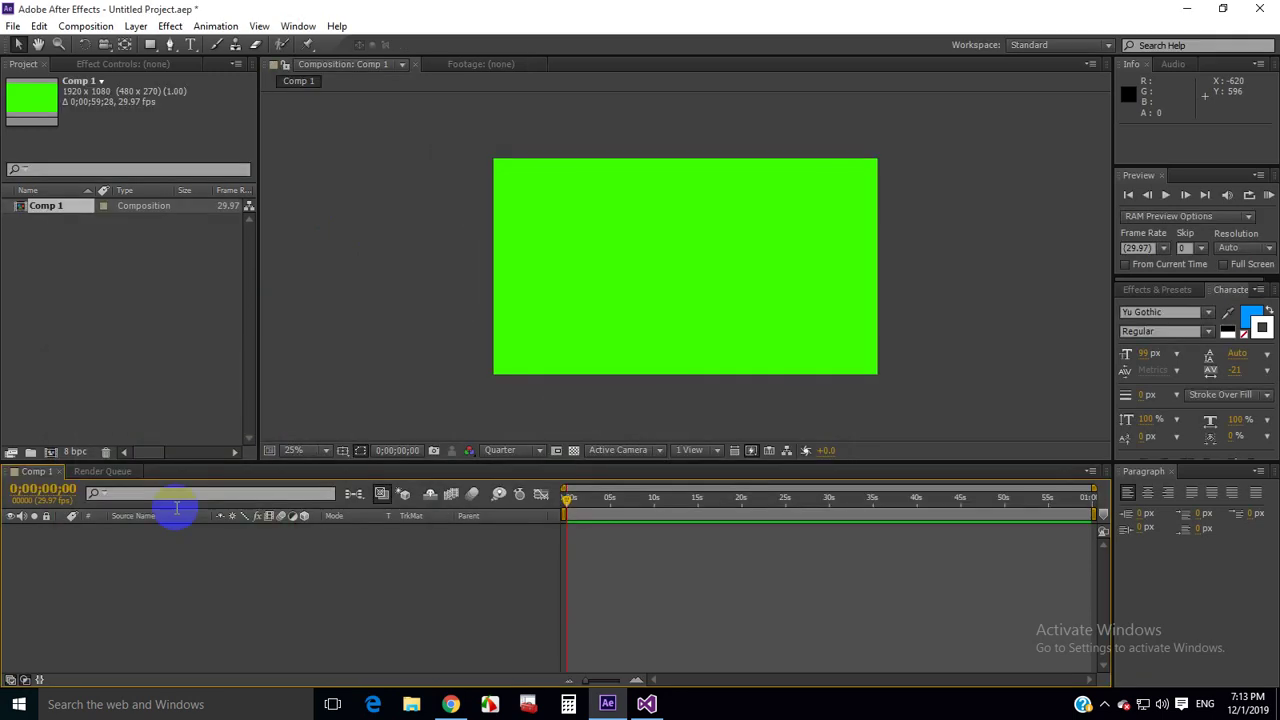
Step: Add a new text layer to the composition and enter the full name
right_click(112, 545)
mouse_move(171, 370)
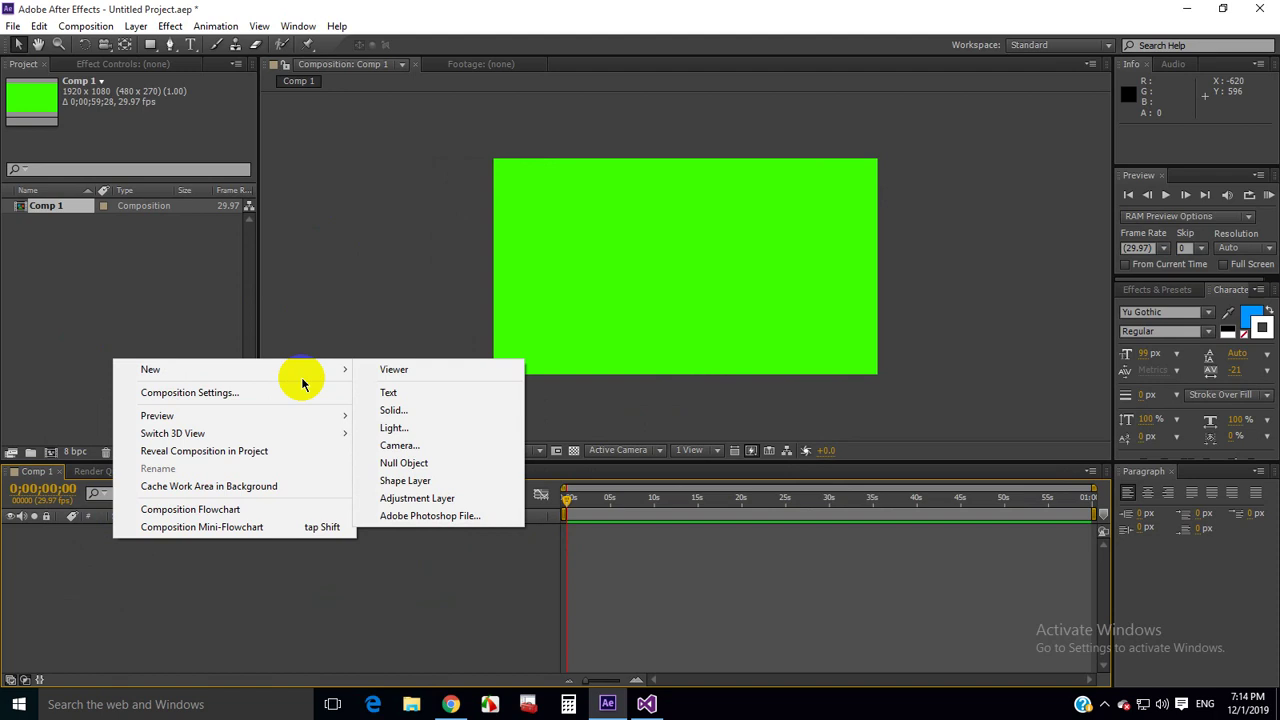
left_click(388, 393)
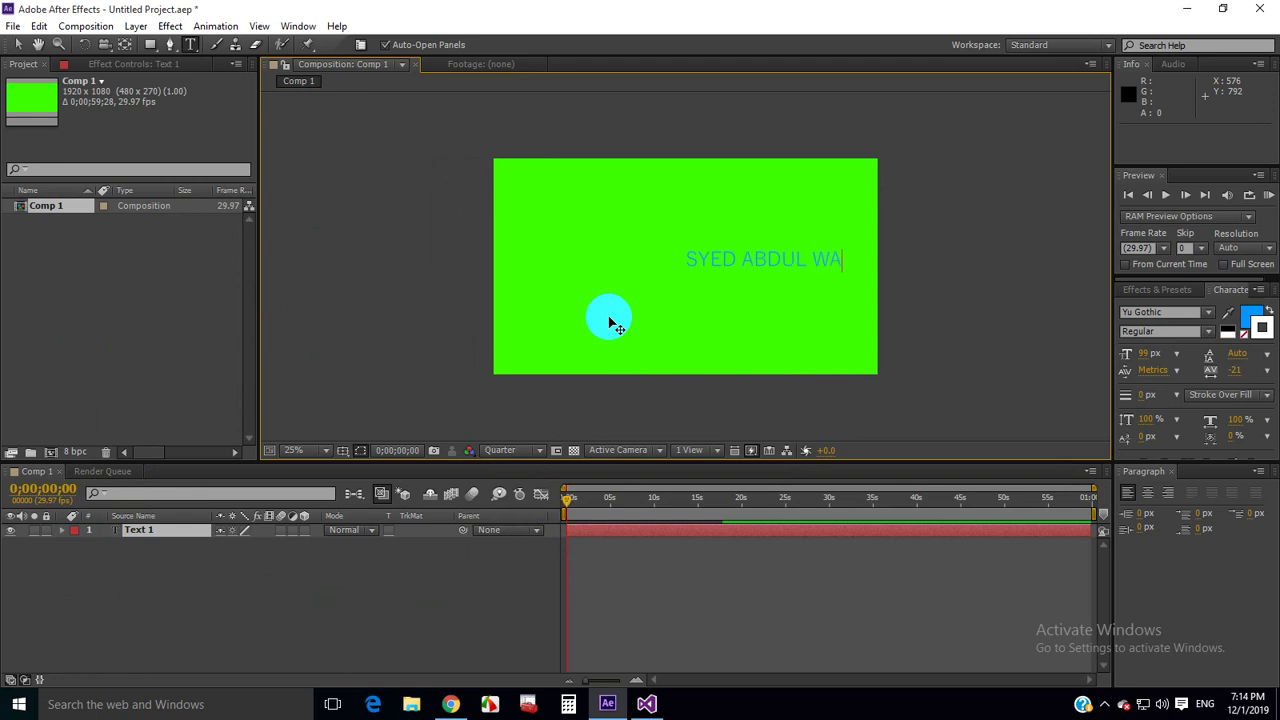
Step: Select the name text and step through fonts to Microsoft NeoGothic
key("ctrl+a")
left_click(737, 251)
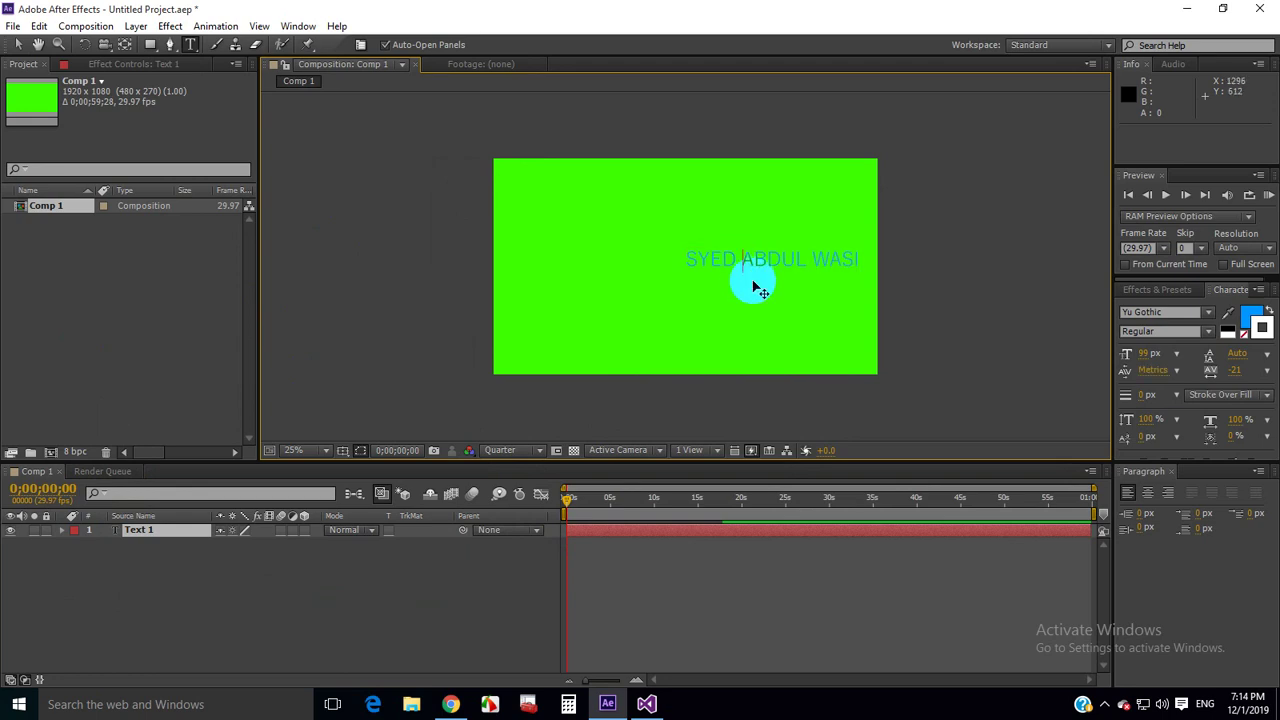
key("ctrl+a")
key("Down")
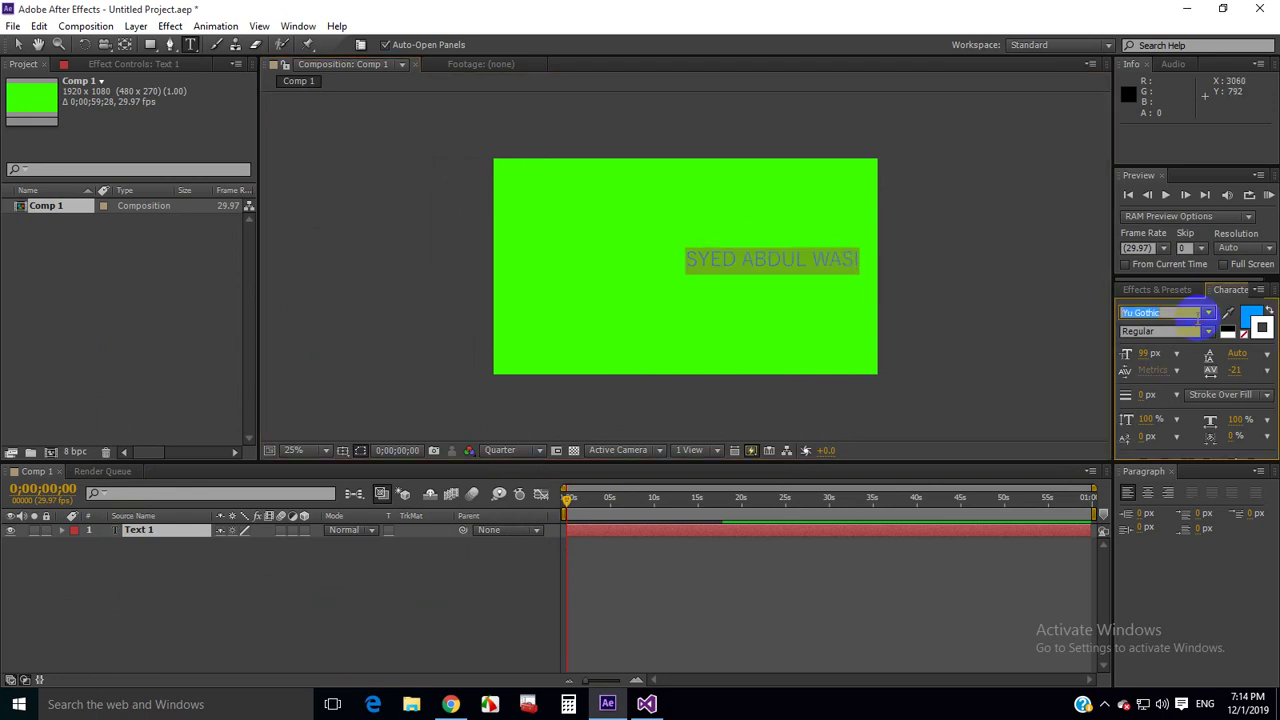
key("Down")
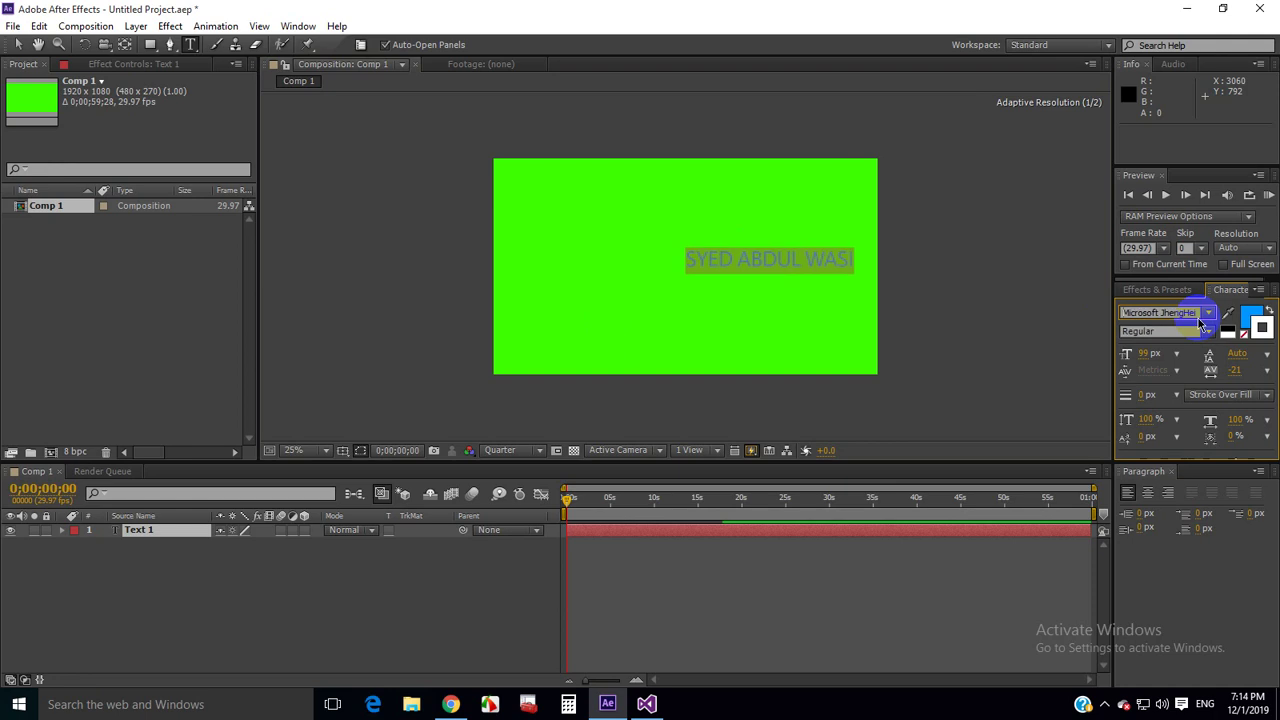
key("Down")
key("Down")
key("Down")
key("Down")
key("Down")
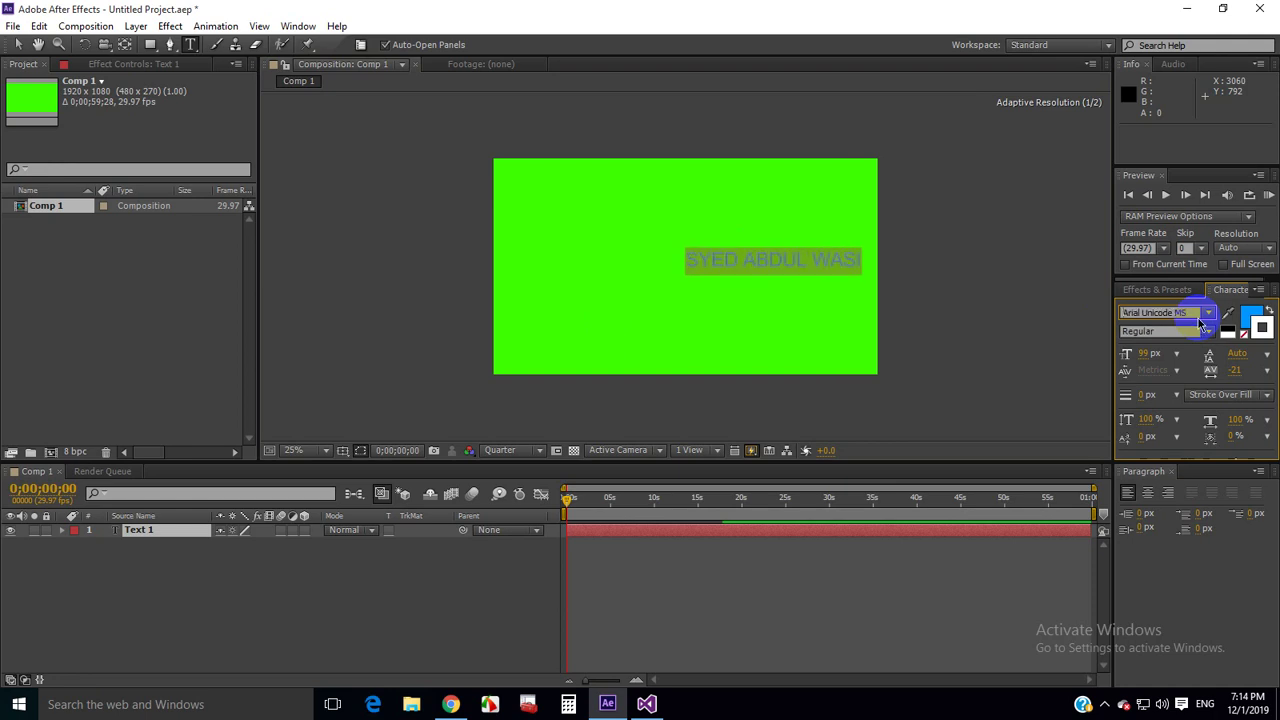
key("Down")
key("Down")
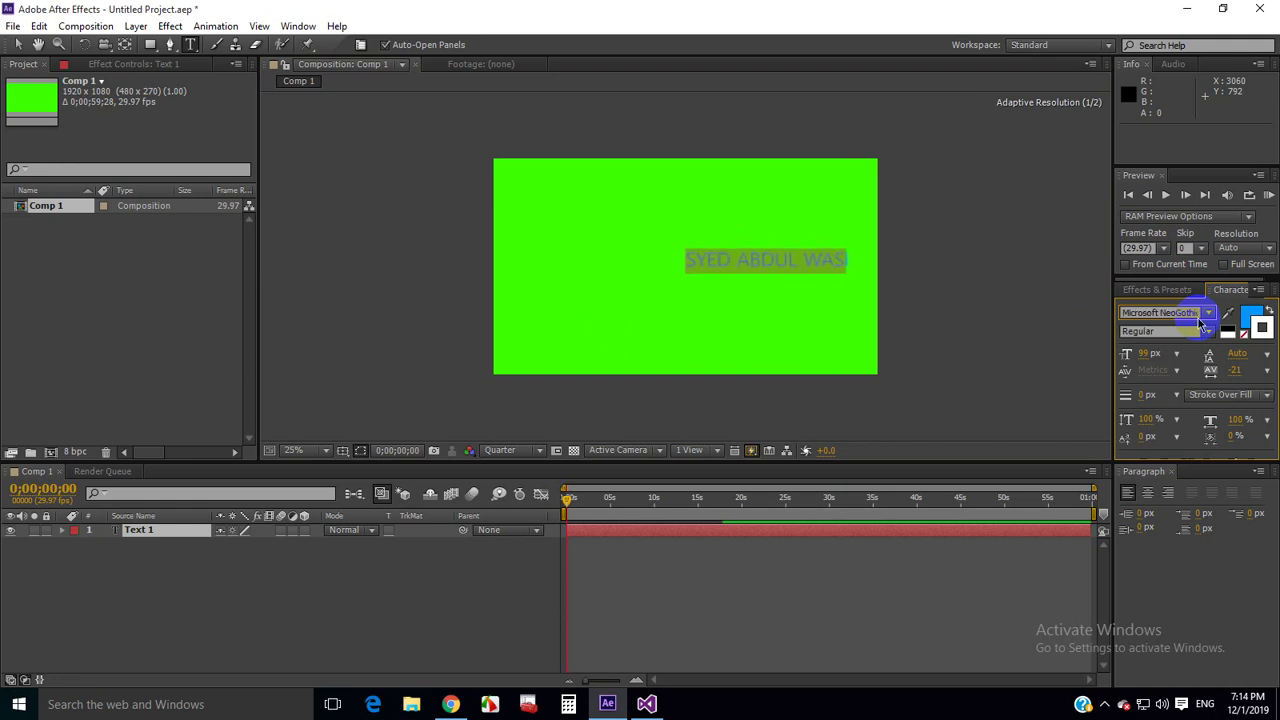
Step: Set the text fill colour to blue (0096FF)
left_click(1248, 331)
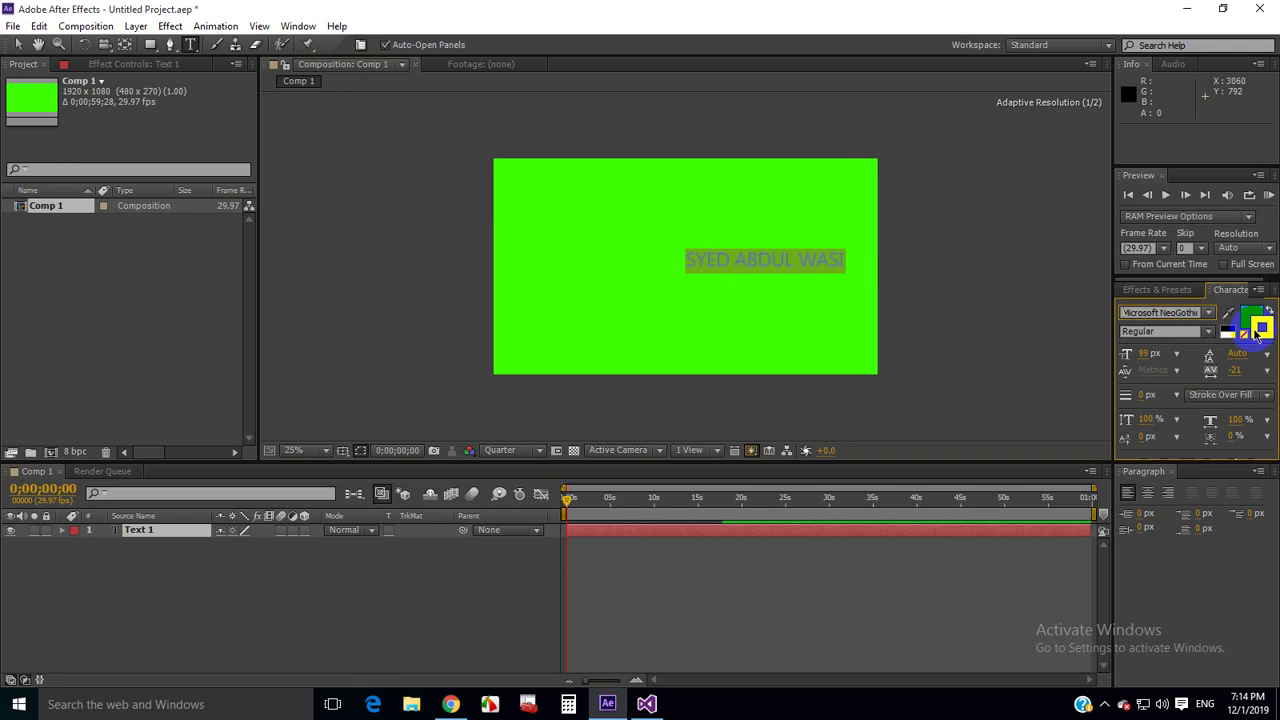
left_click(1247, 320)
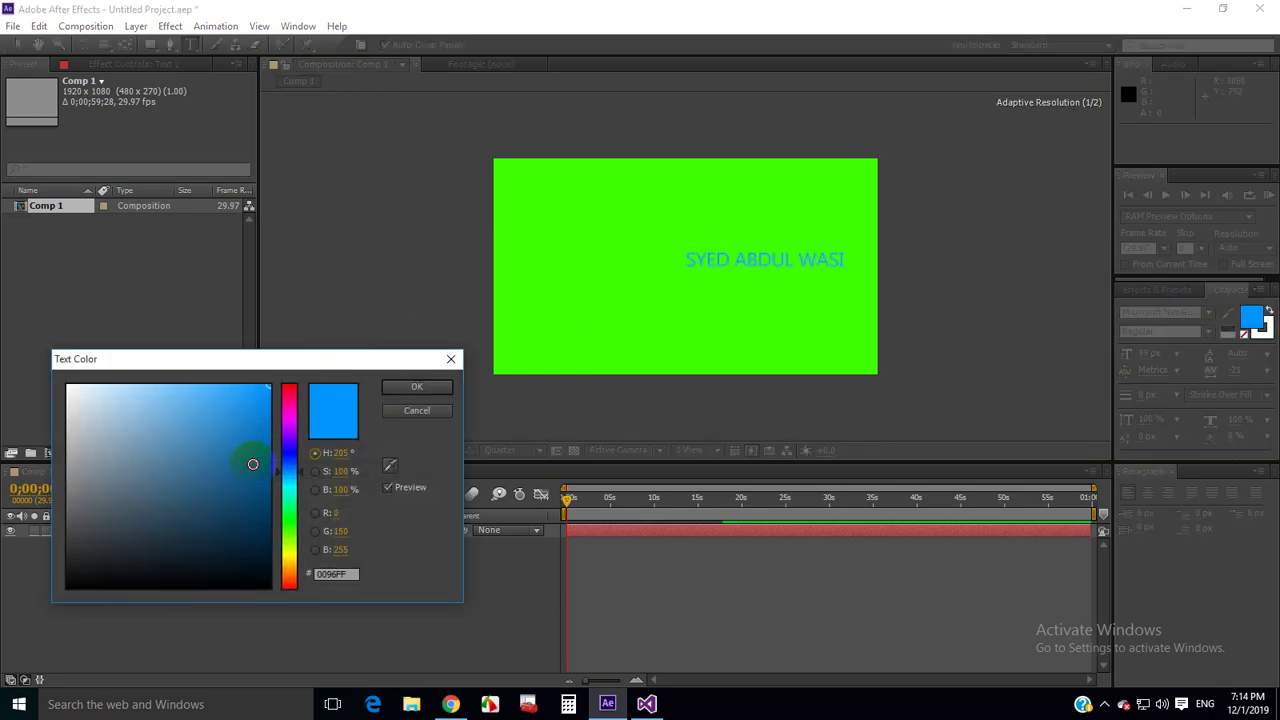
mouse_move(251, 457)
left_mouse_down()
mouse_move(281, 449)
mouse_move(285, 365)
left_mouse_up()
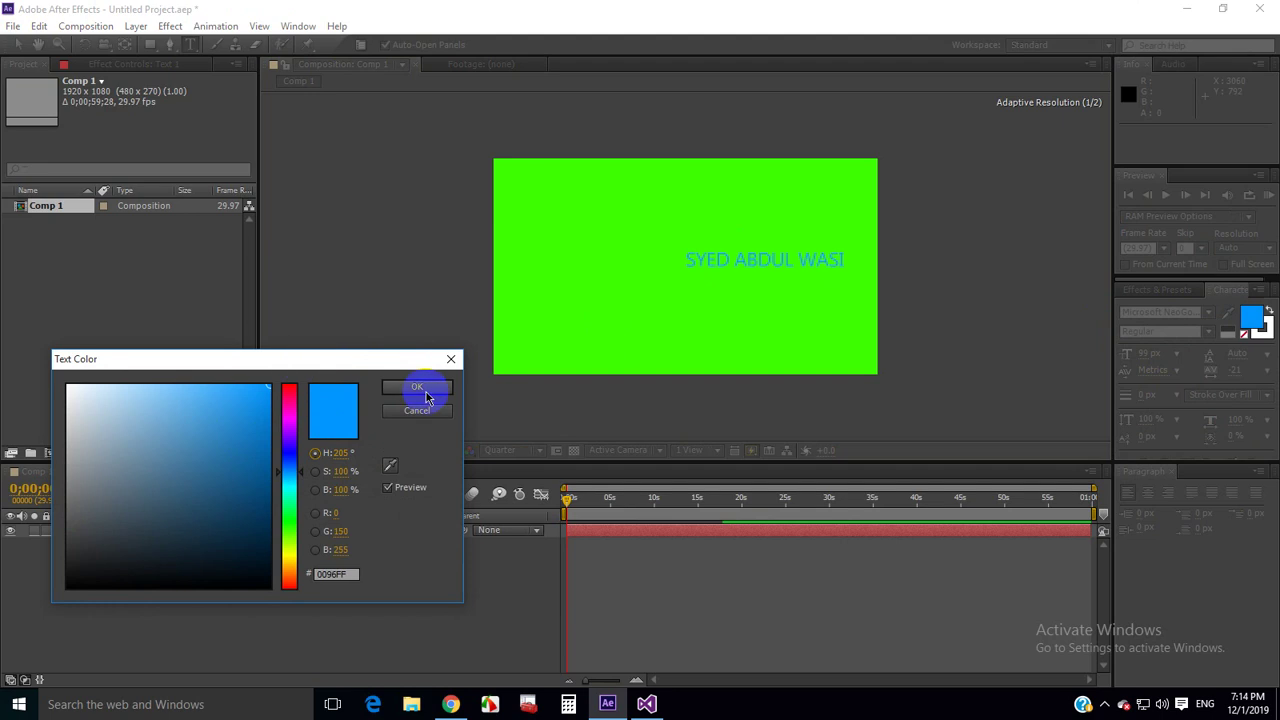
left_click(416, 387)
left_click(13, 26)
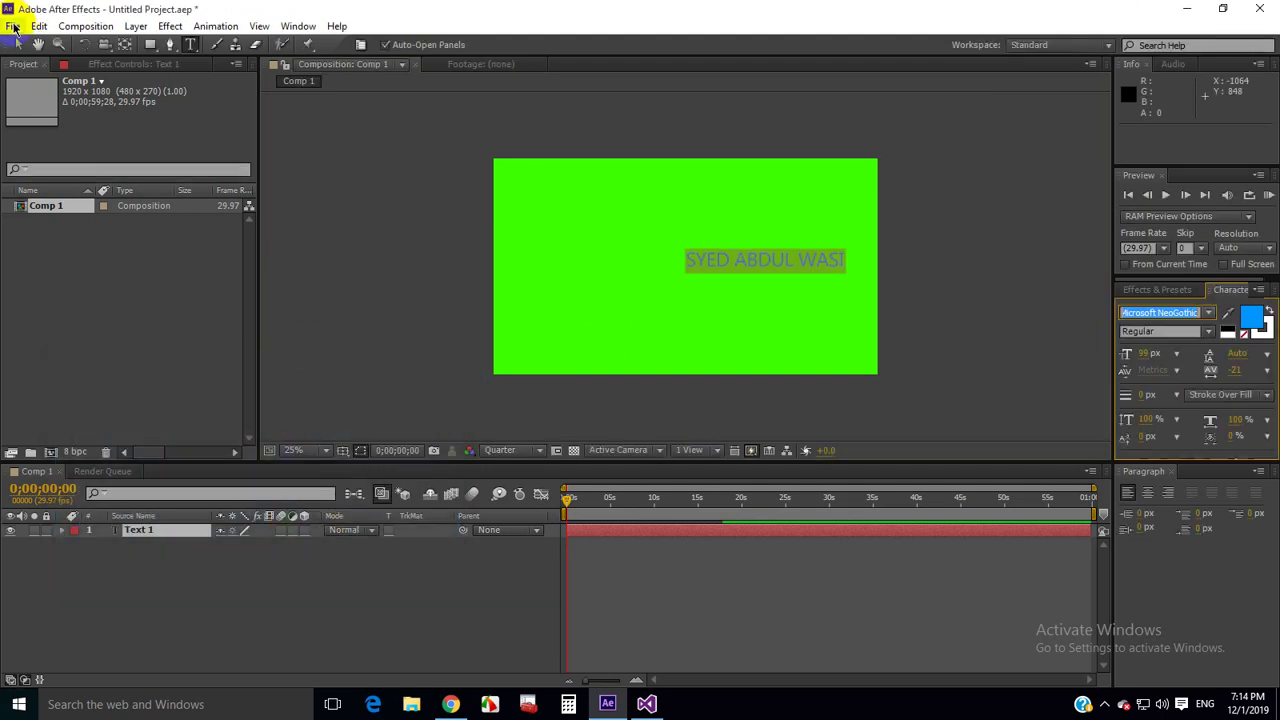
Step: Commit the text and move the name to the composition's lower left
left_click(13, 26)
left_click(17, 45)
key("Caps_Lock")
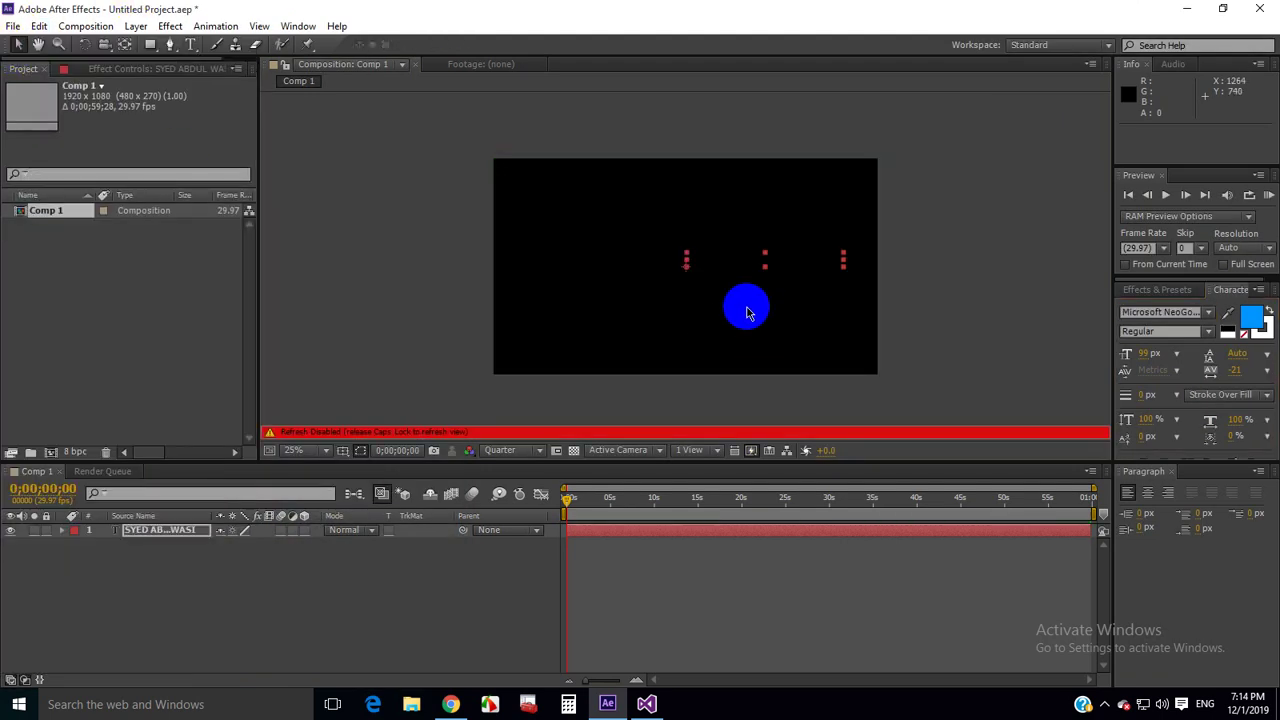
key("Caps_Lock")
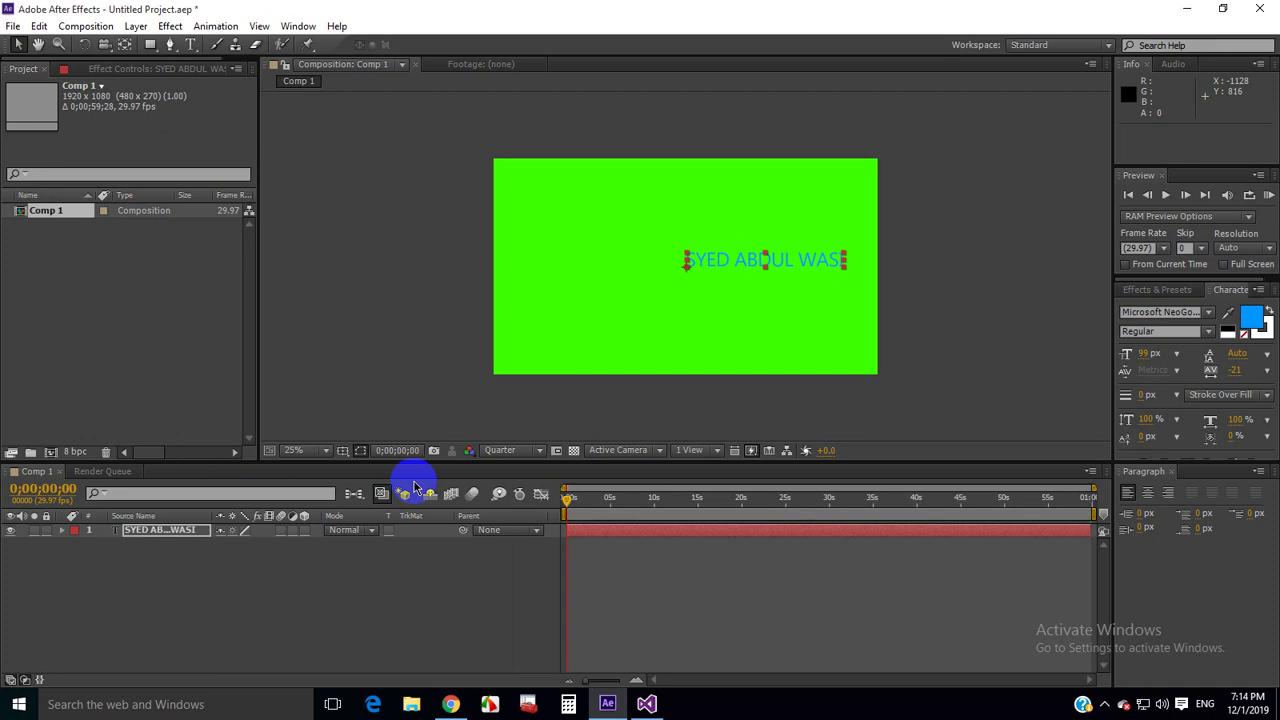
mouse_move(738, 265)
left_mouse_down()
mouse_move(565, 348)
mouse_move(621, 350)
left_mouse_up()
left_click(368, 295)
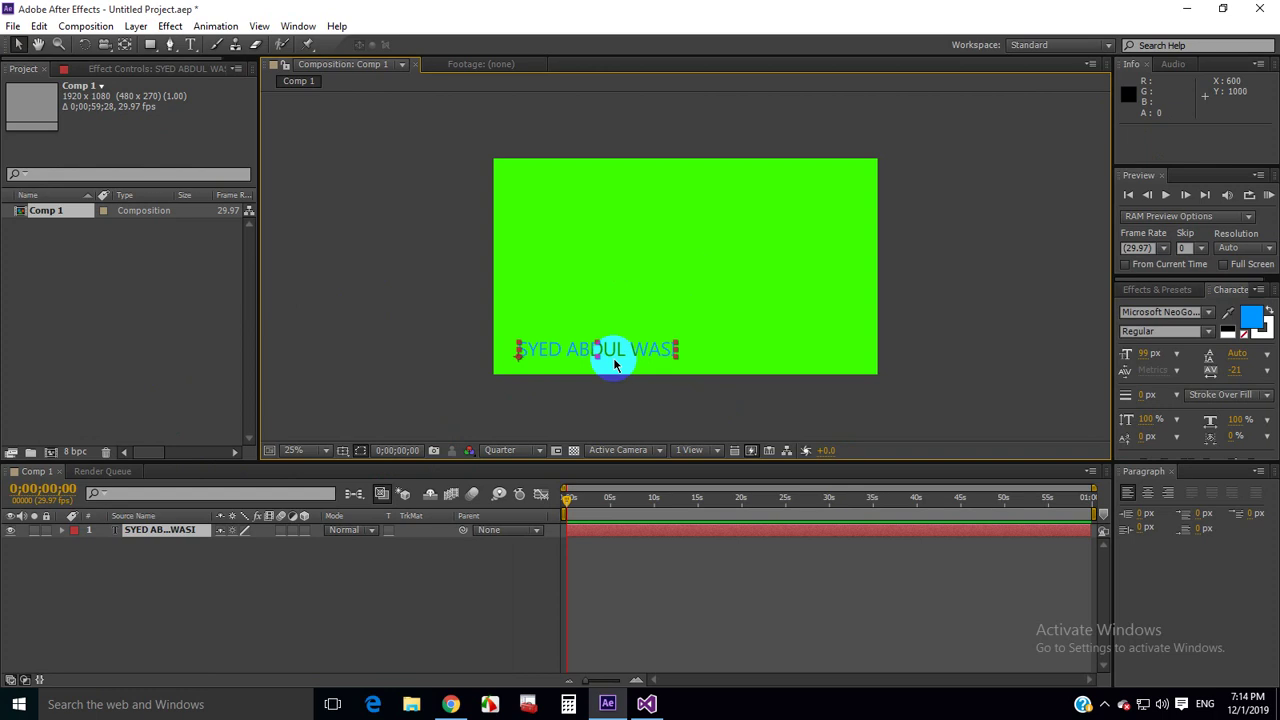
left_click(394, 316)
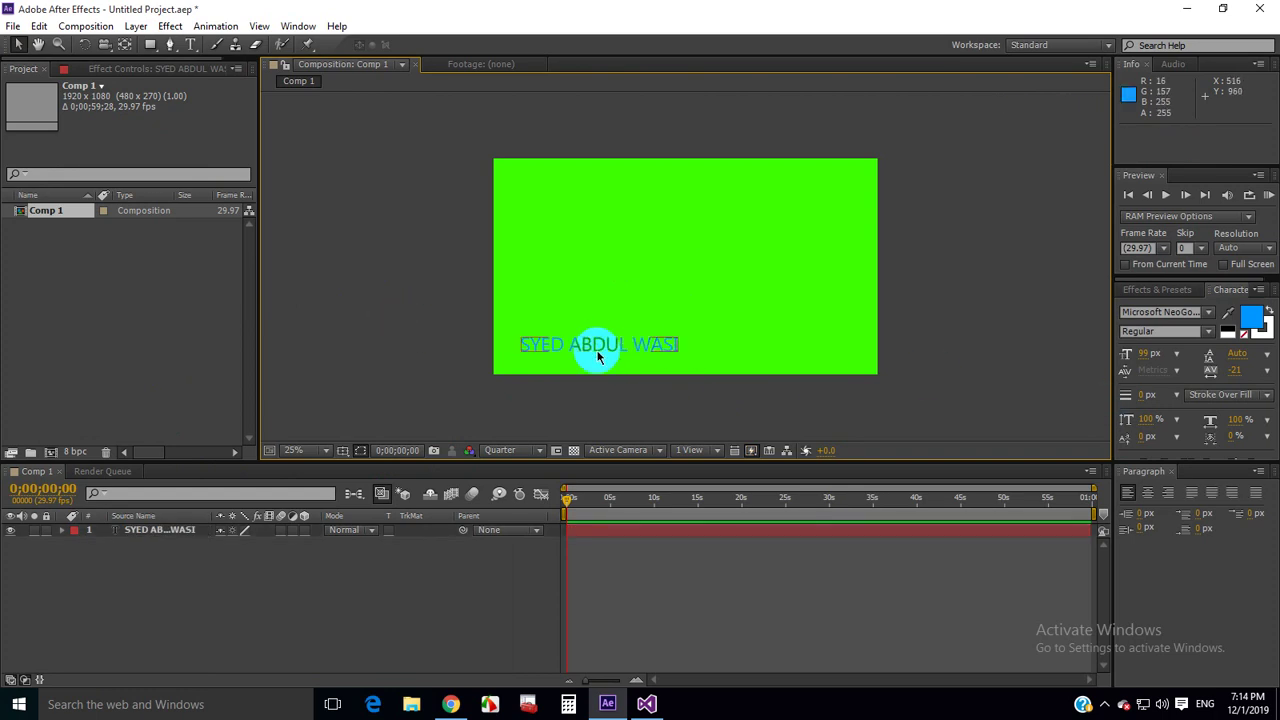
Step: Try a red text outline, then set its width to 0 px with no stroke
left_click(1258, 328)
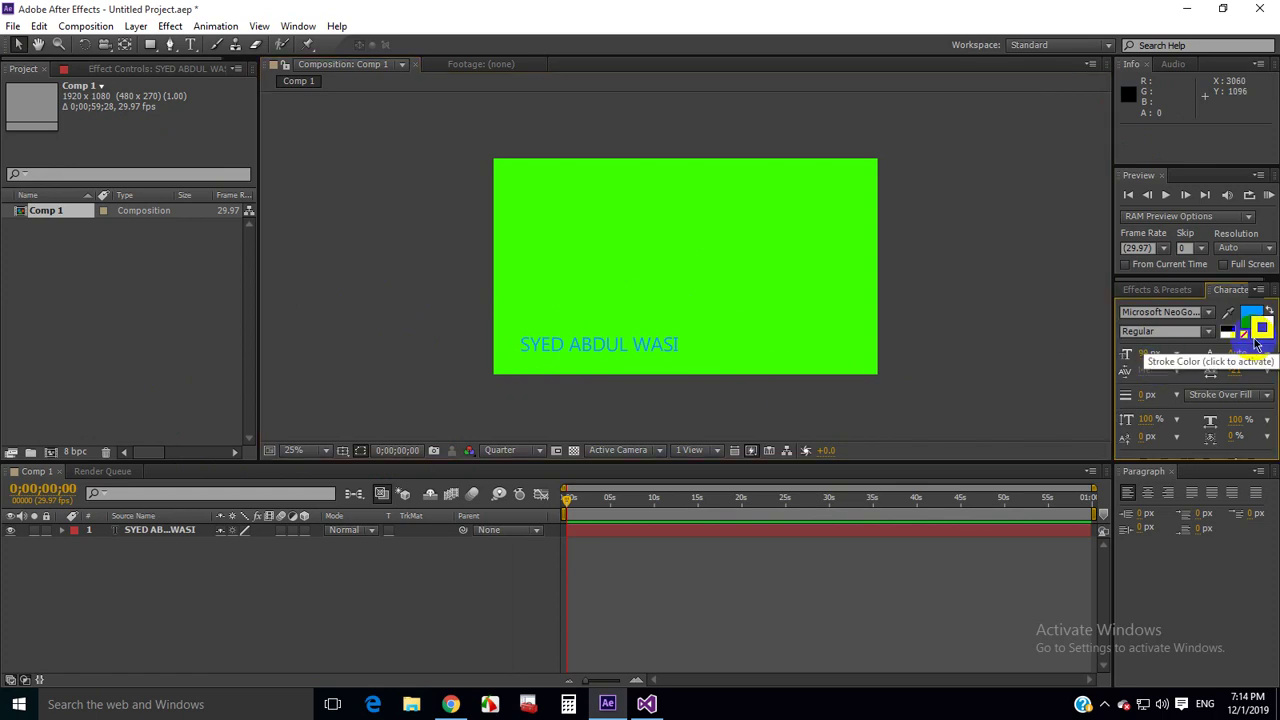
left_click(1256, 338)
left_click_drag(229, 449, 297, 386)
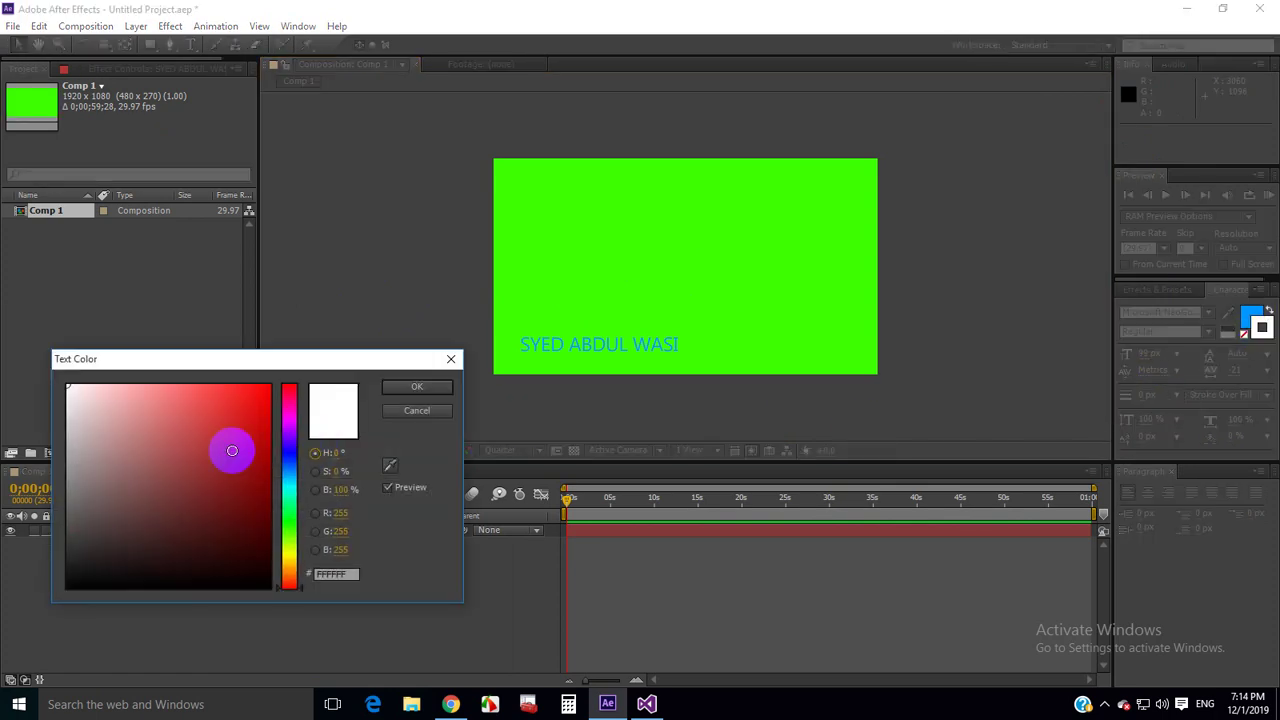
left_click(391, 395)
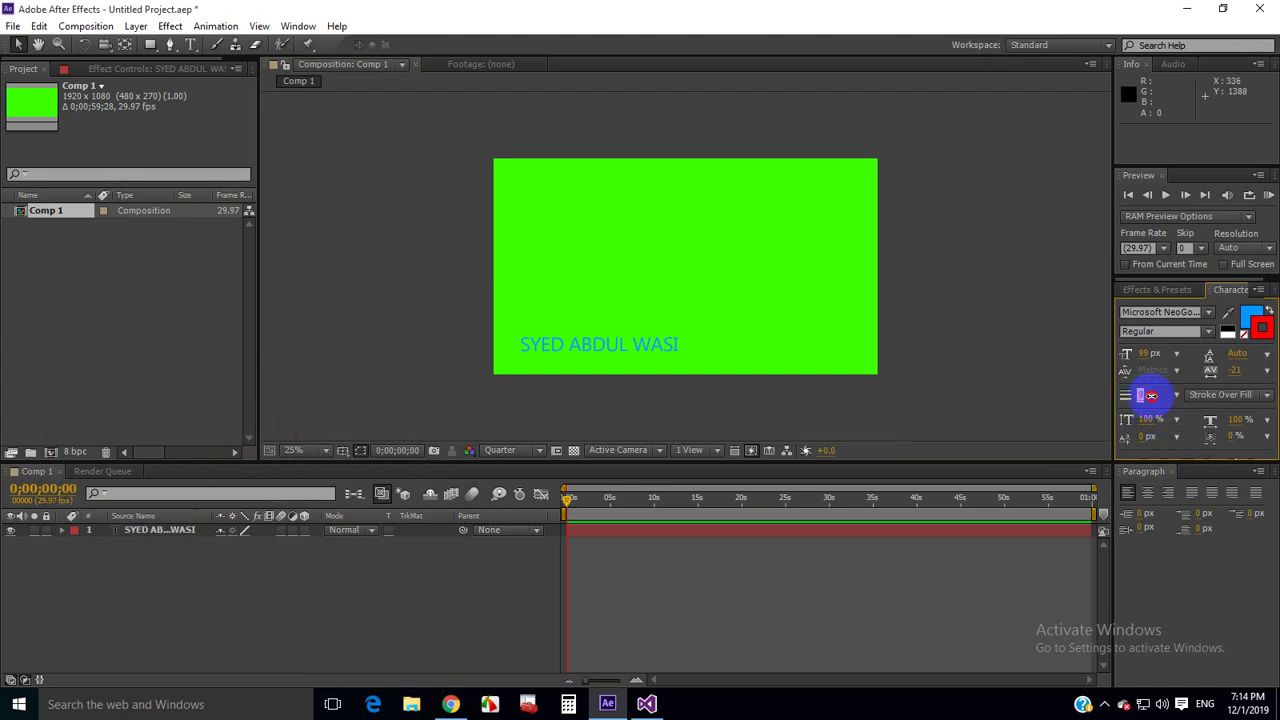
left_click_drag(1146, 397, 1174, 394)
left_click(1150, 395)
type("0")
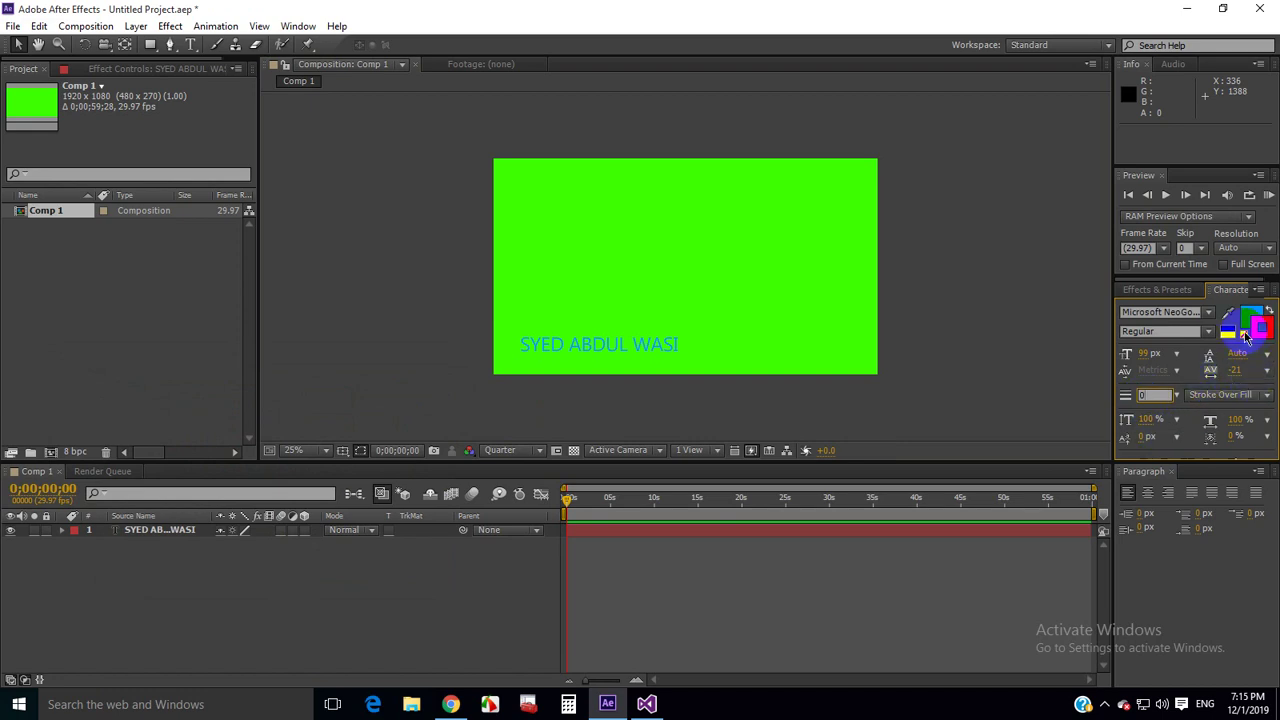
left_click(1245, 338)
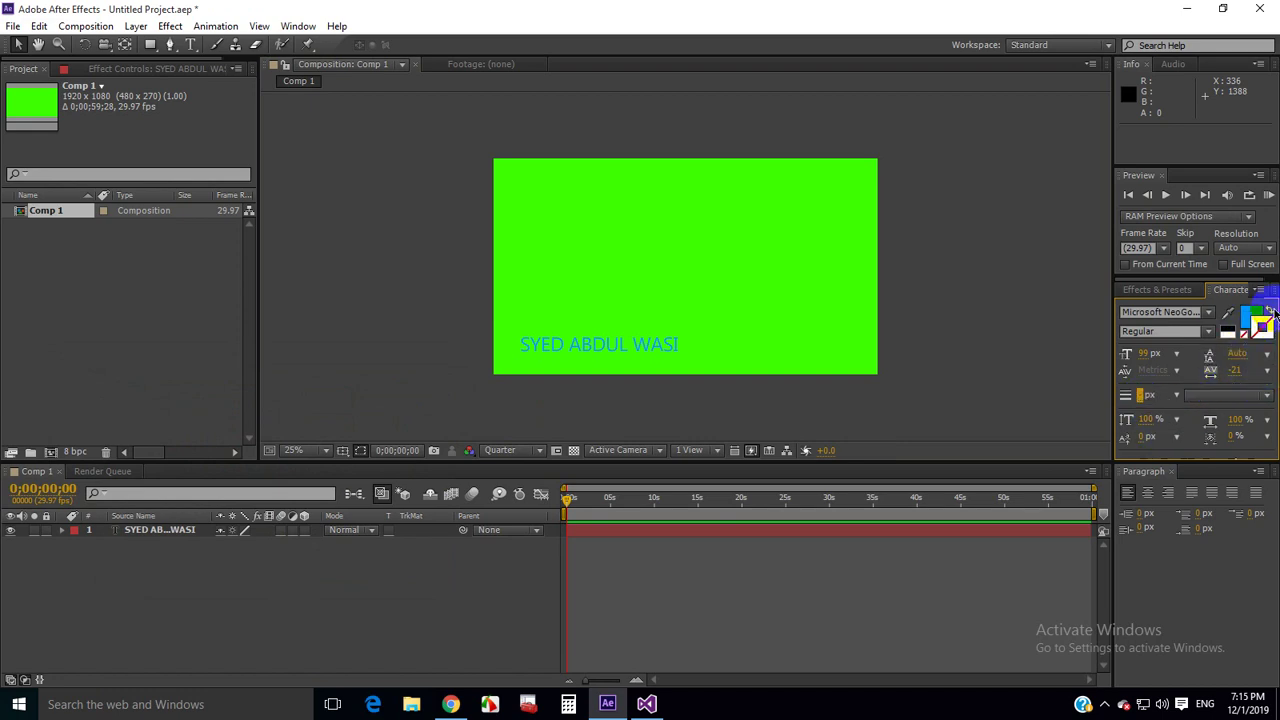
left_click(1268, 312)
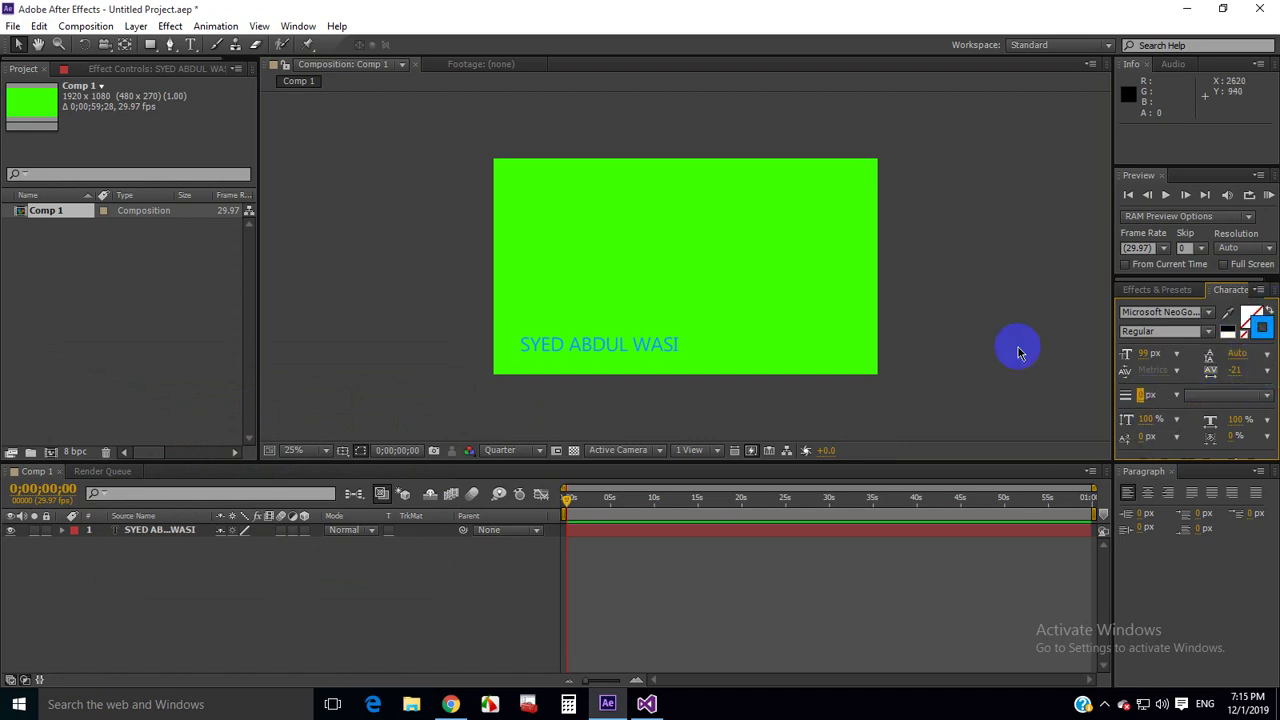
Step: Pick the Rectangle tool with no layer selected
right_click(141, 588)
left_click(150, 46)
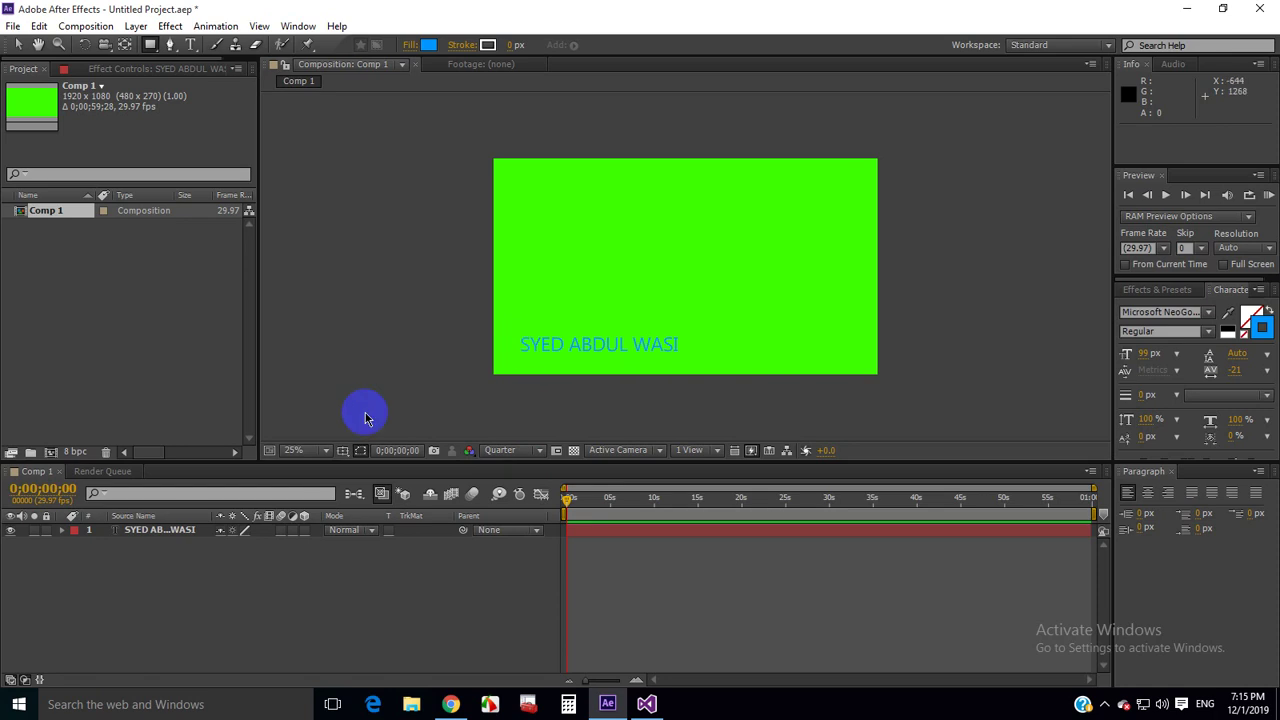
left_click(145, 530)
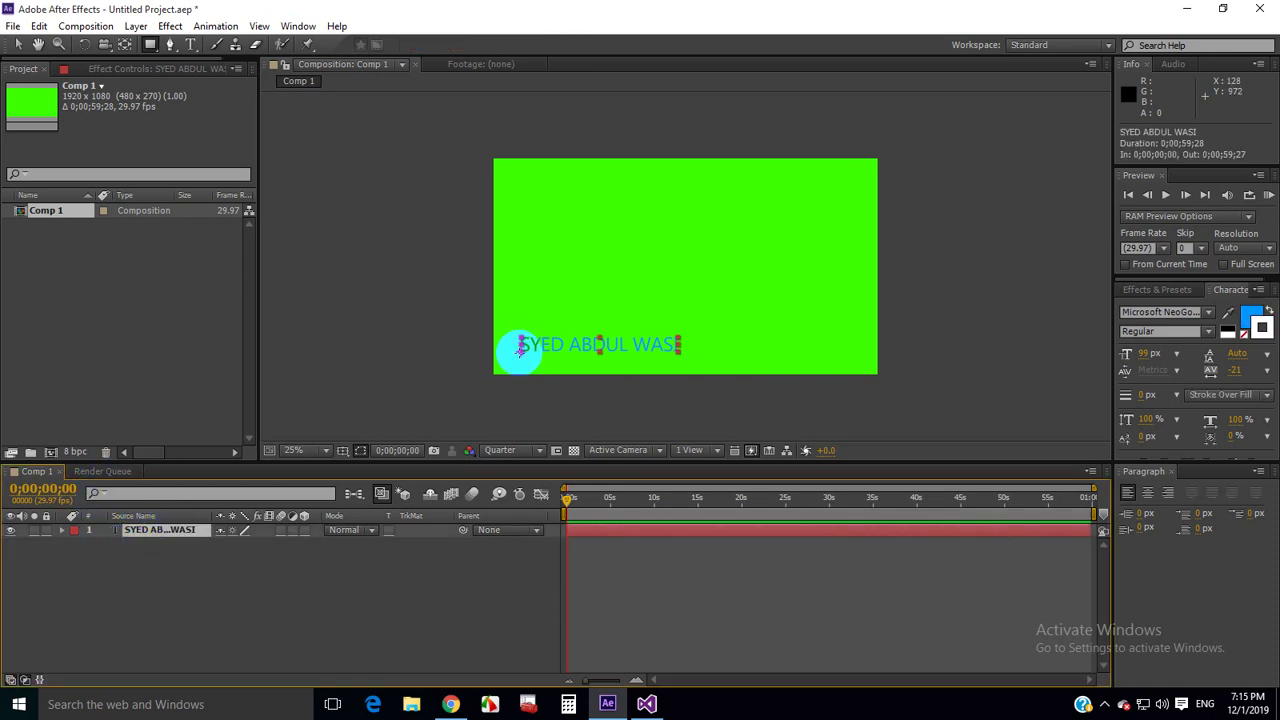
left_click(196, 602)
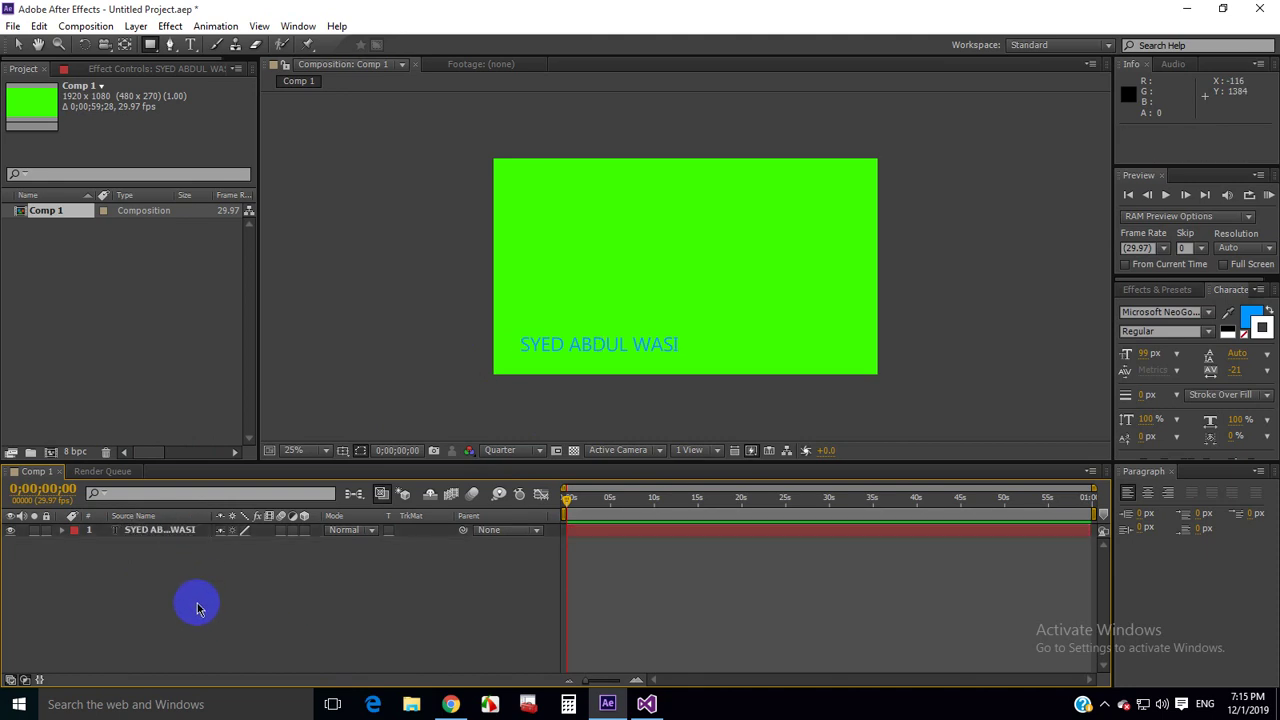
Step: Zoom to 50% and draw a thin vertical bar just left of the name
key("period")
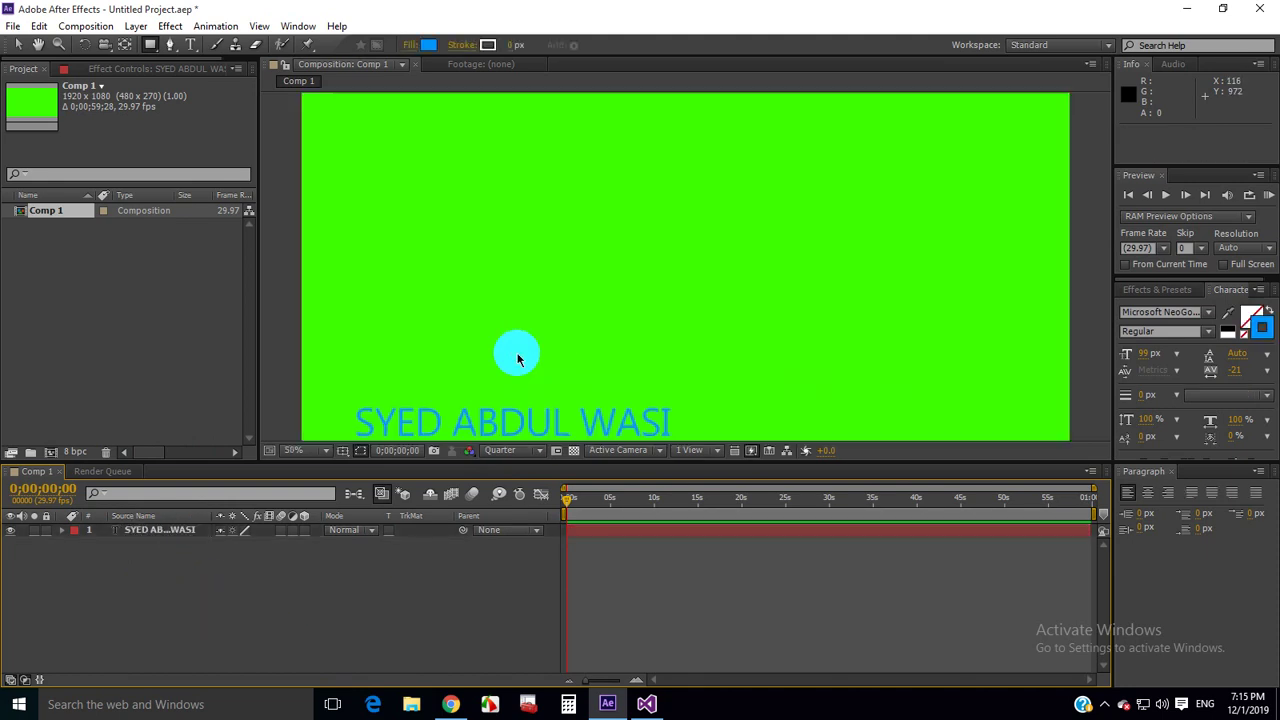
key("h")
mouse_move(443, 380)
left_mouse_down()
mouse_move(649, 196)
mouse_move(645, 212)
left_mouse_up()
key("q")
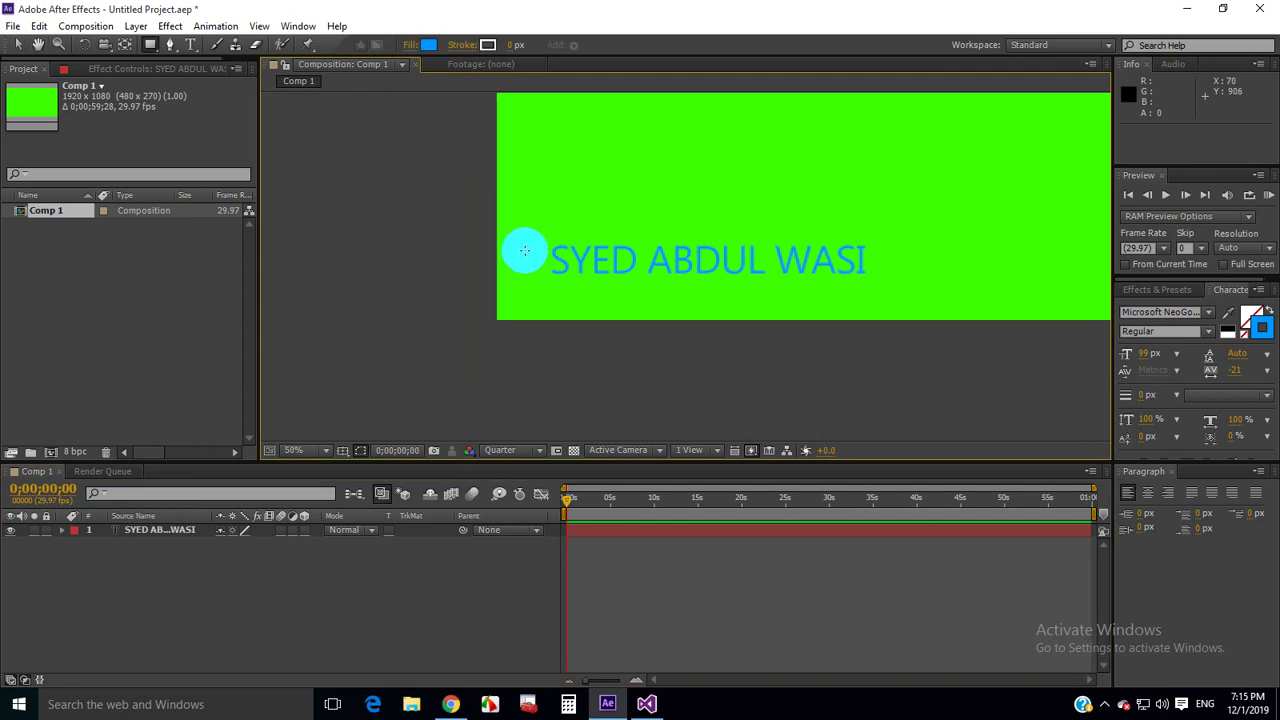
left_click_drag(536, 240, 540, 283)
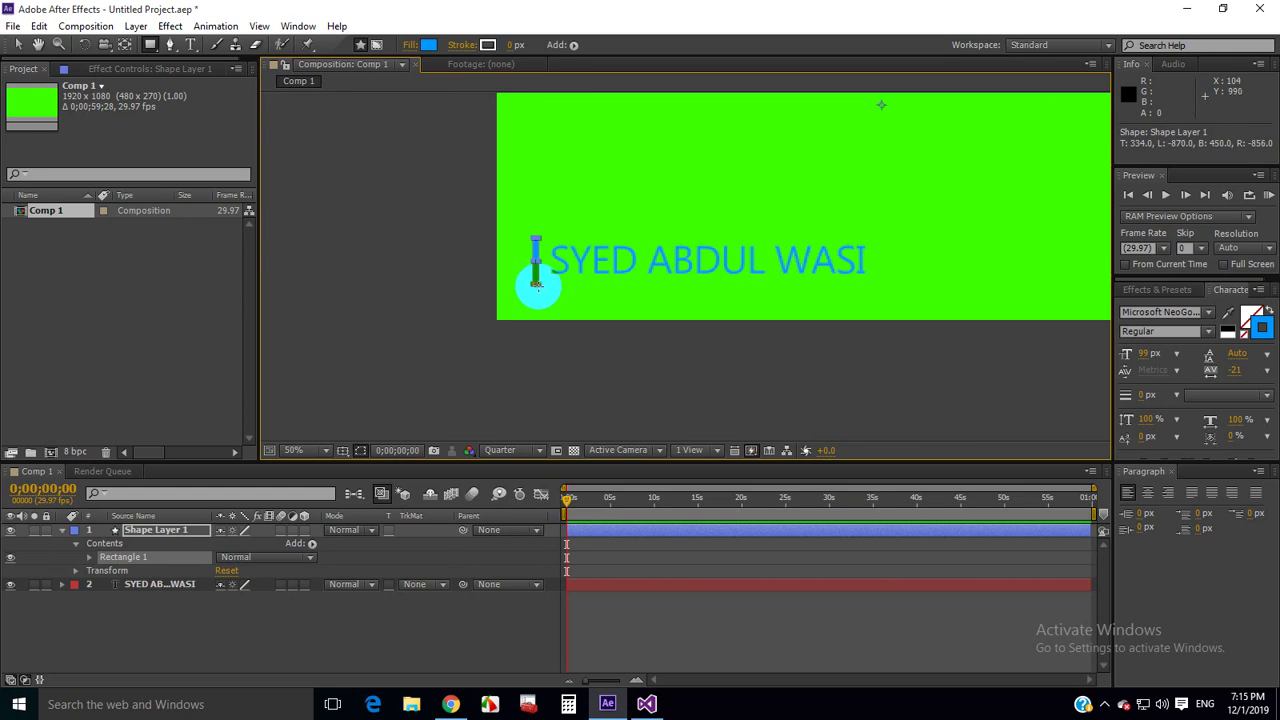
key("h")
mouse_move(877, 363)
left_mouse_down()
mouse_move(768, 371)
mouse_move(749, 401)
left_mouse_up()
key("q")
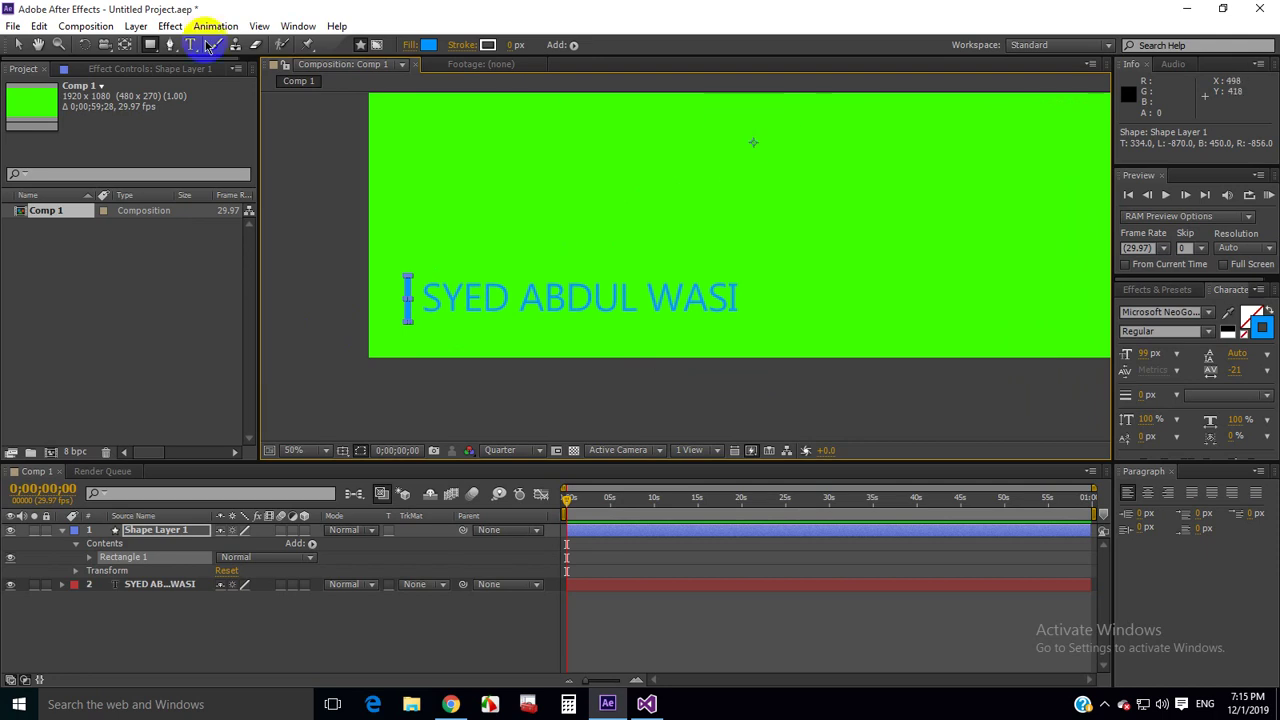
Step: With the Pan Behind tool, drag the bar's anchor point from comp centre onto the bar
left_click(136, 45)
left_click(126, 46)
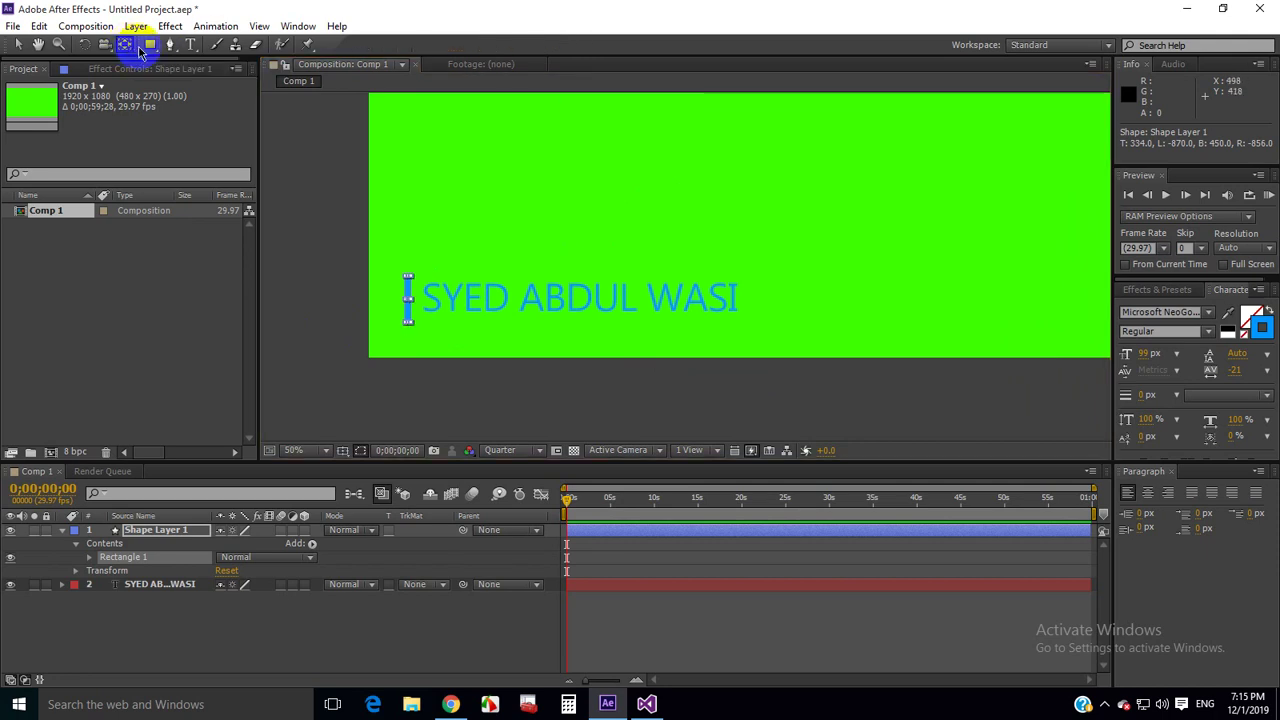
scroll(857, 243, "up", 5)
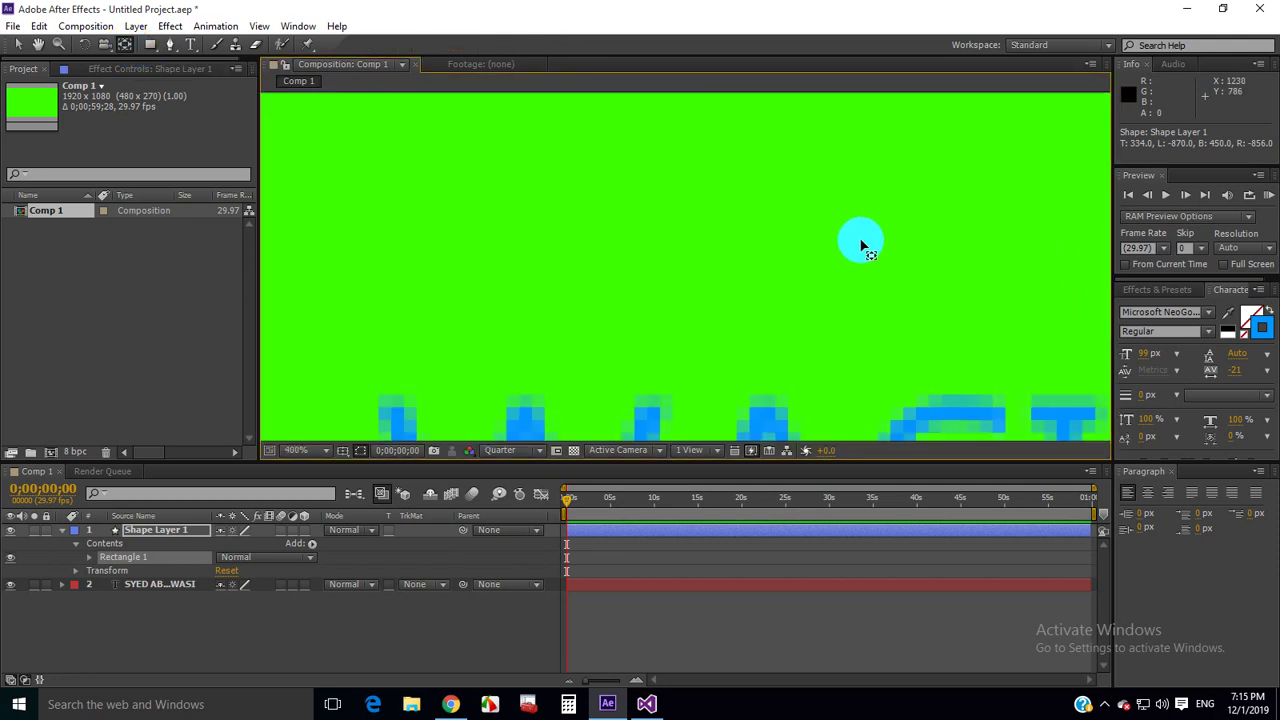
scroll(865, 243, "down", 7)
left_click_drag(865, 243, 781, 250)
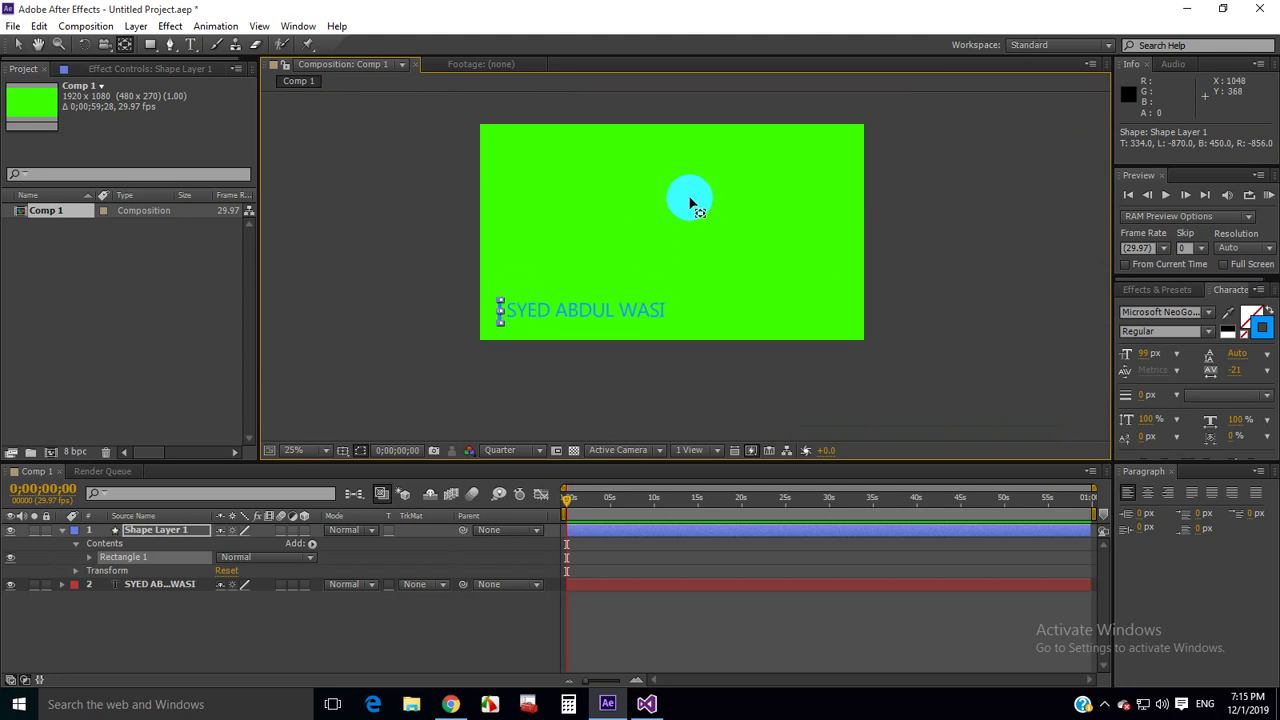
left_click_drag(502, 314, 672, 233)
mouse_move(500, 310)
left_mouse_down()
mouse_move(668, 240)
mouse_move(507, 313)
left_mouse_up()
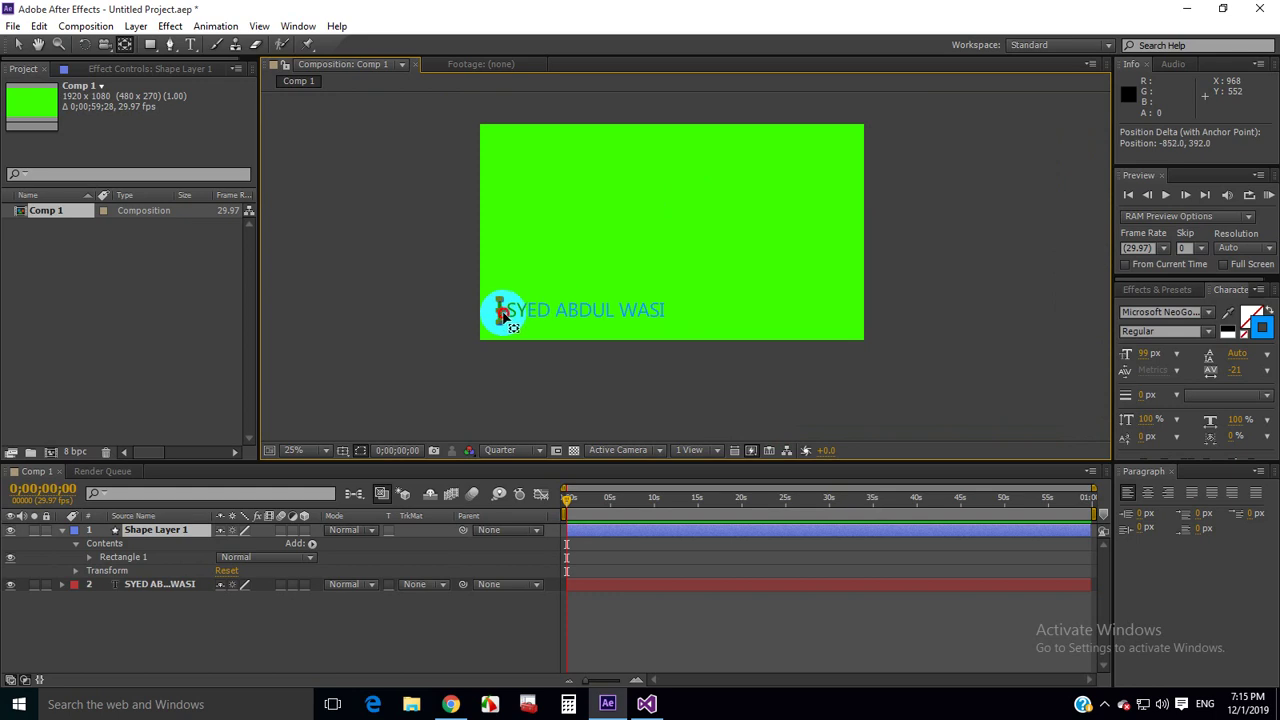
Step: Zoom in on the bar and place the anchor point at its middle
key("period")
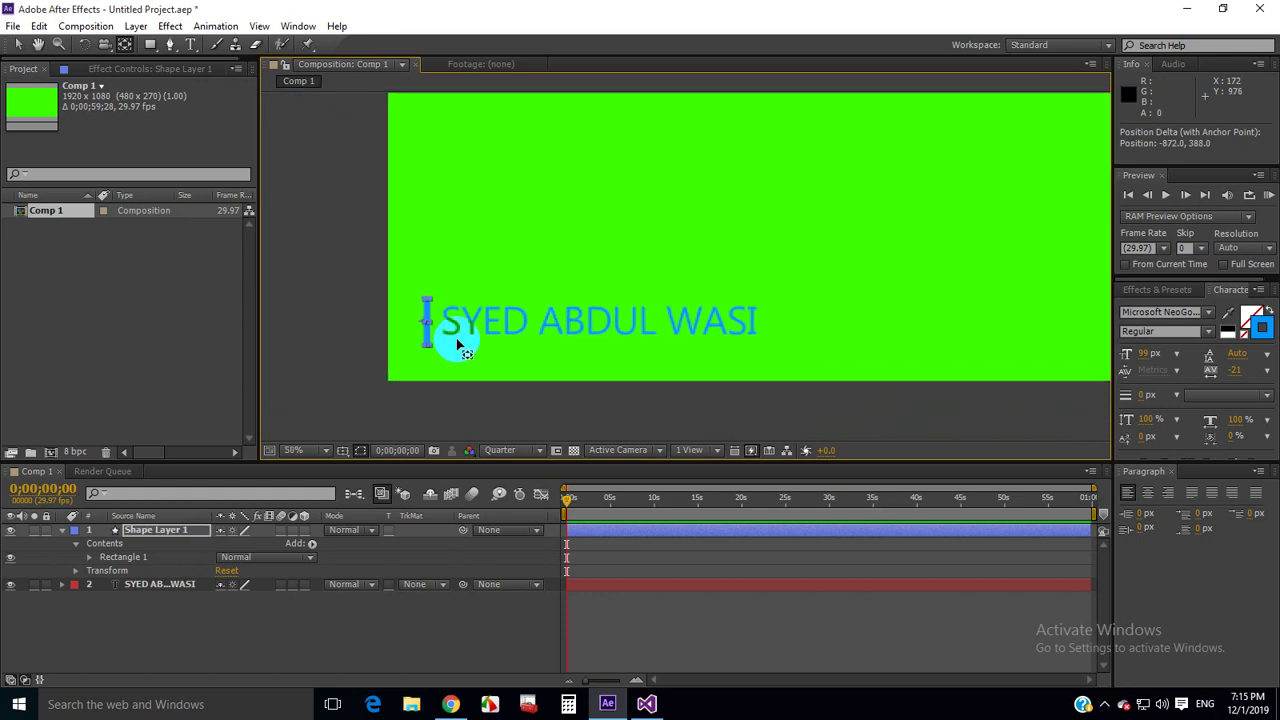
scroll(458, 345, "up", 2)
scroll(771, 171, "up", 2)
left_click_drag(771, 171, 857, 243)
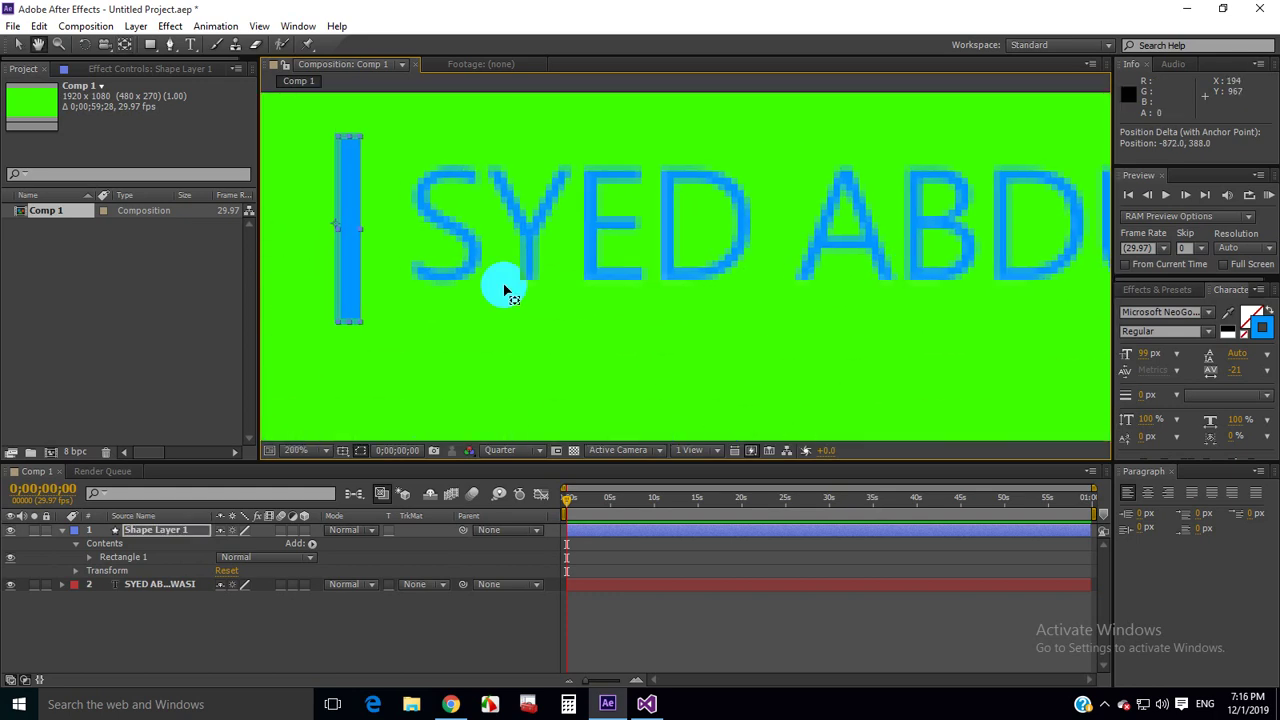
left_click(342, 224)
left_click_drag(340, 226, 350, 233)
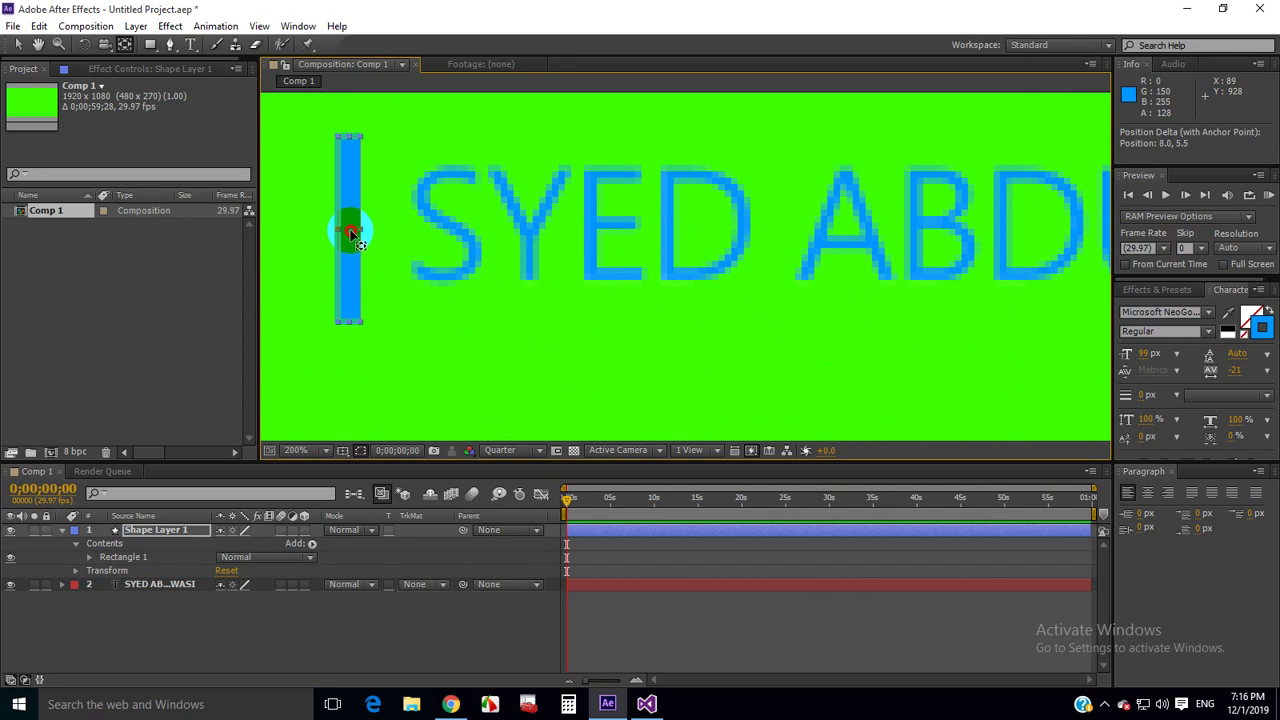
left_click(466, 252)
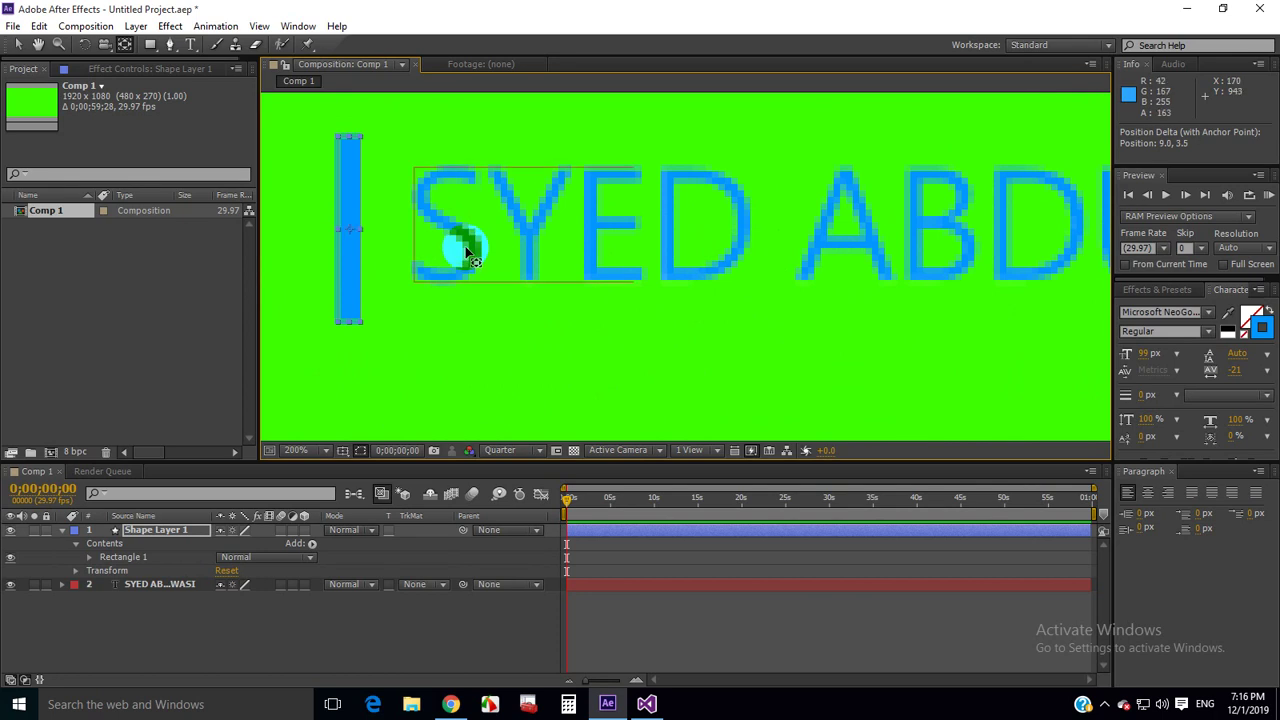
Step: Zoom back out to 50%, recentre the comp, and select the bar with the Selection tool
key("comma")
key("comma")
key("comma")
key("comma")
key("comma")
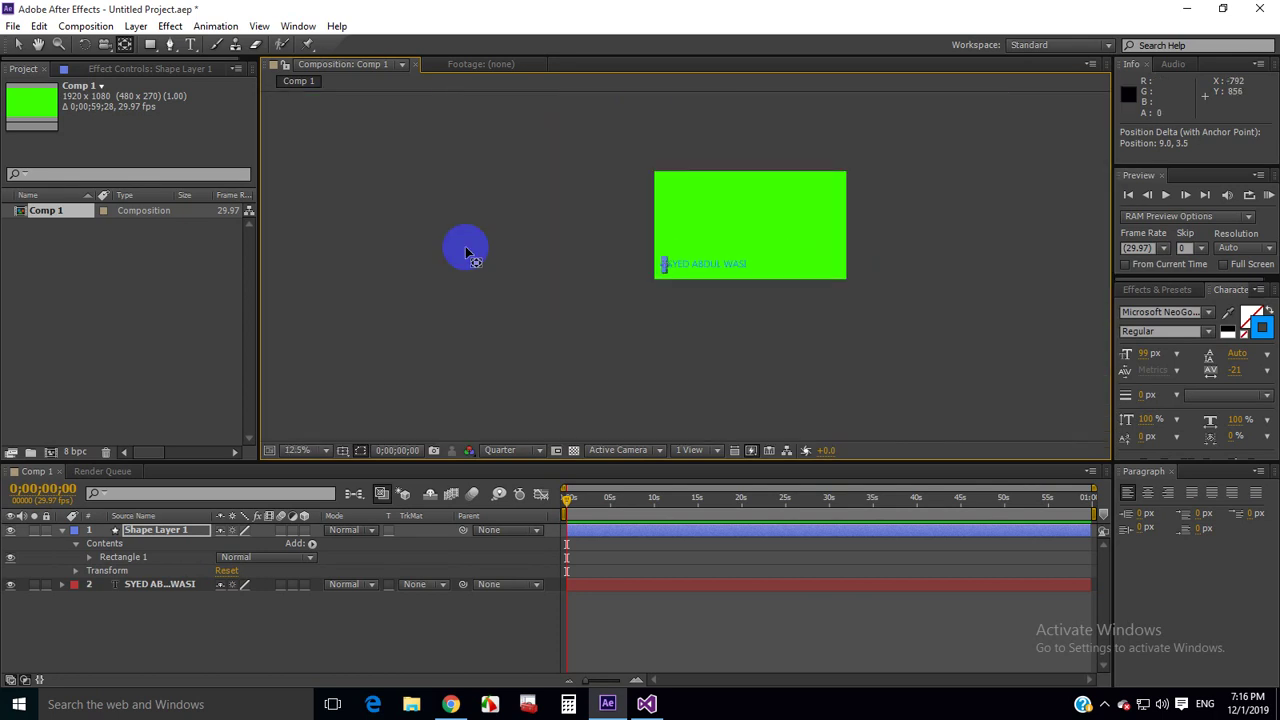
key("period")
key("period")
key("period")
key("period")
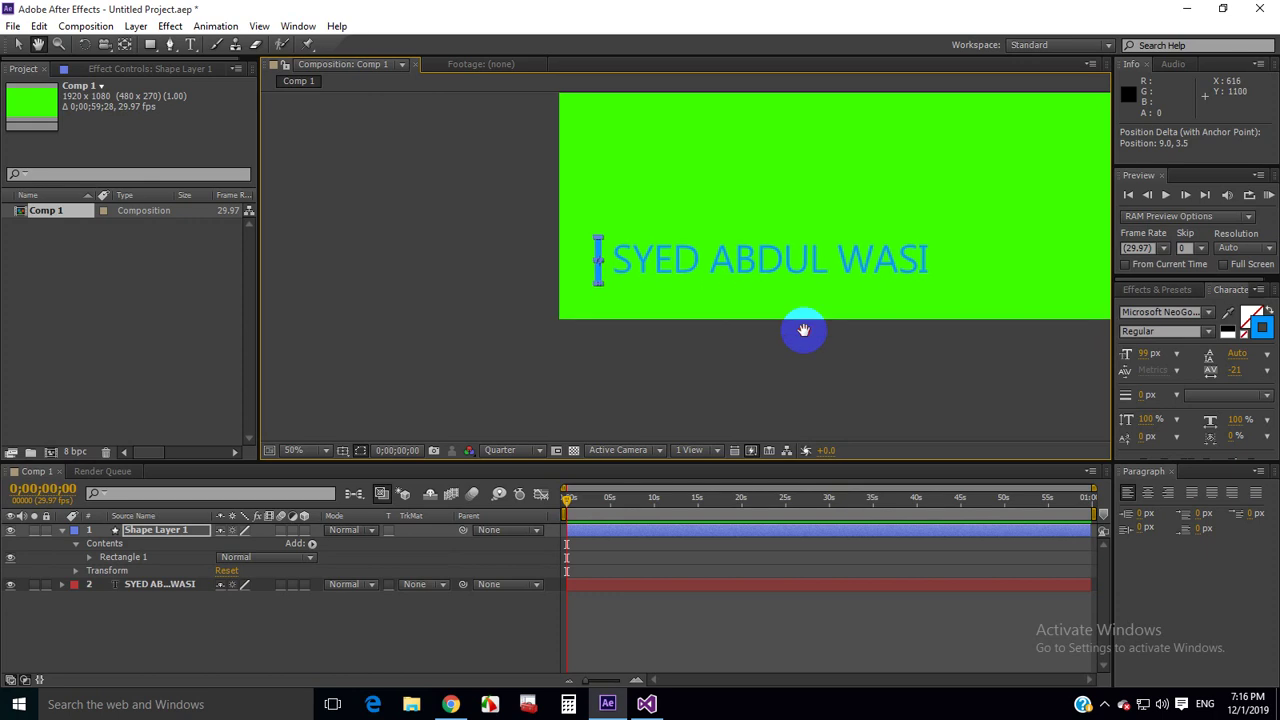
key("period")
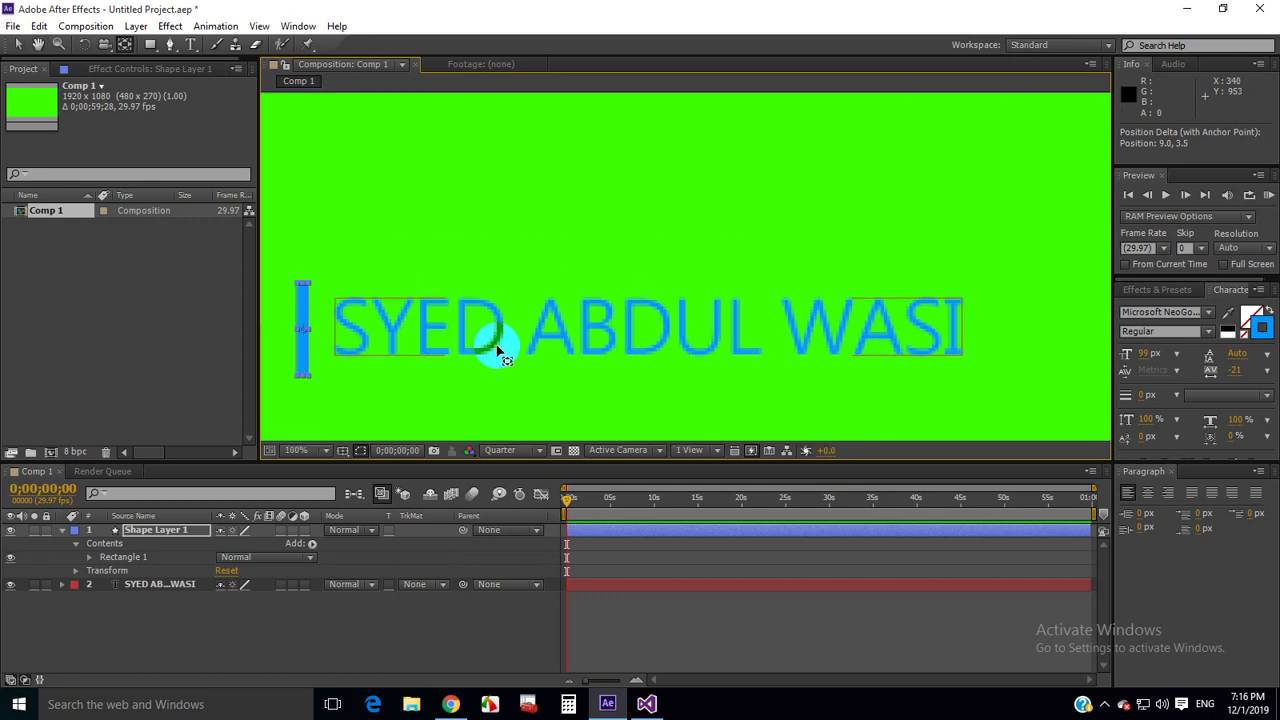
key("h")
left_click_drag(427, 383, 543, 329)
key("y")
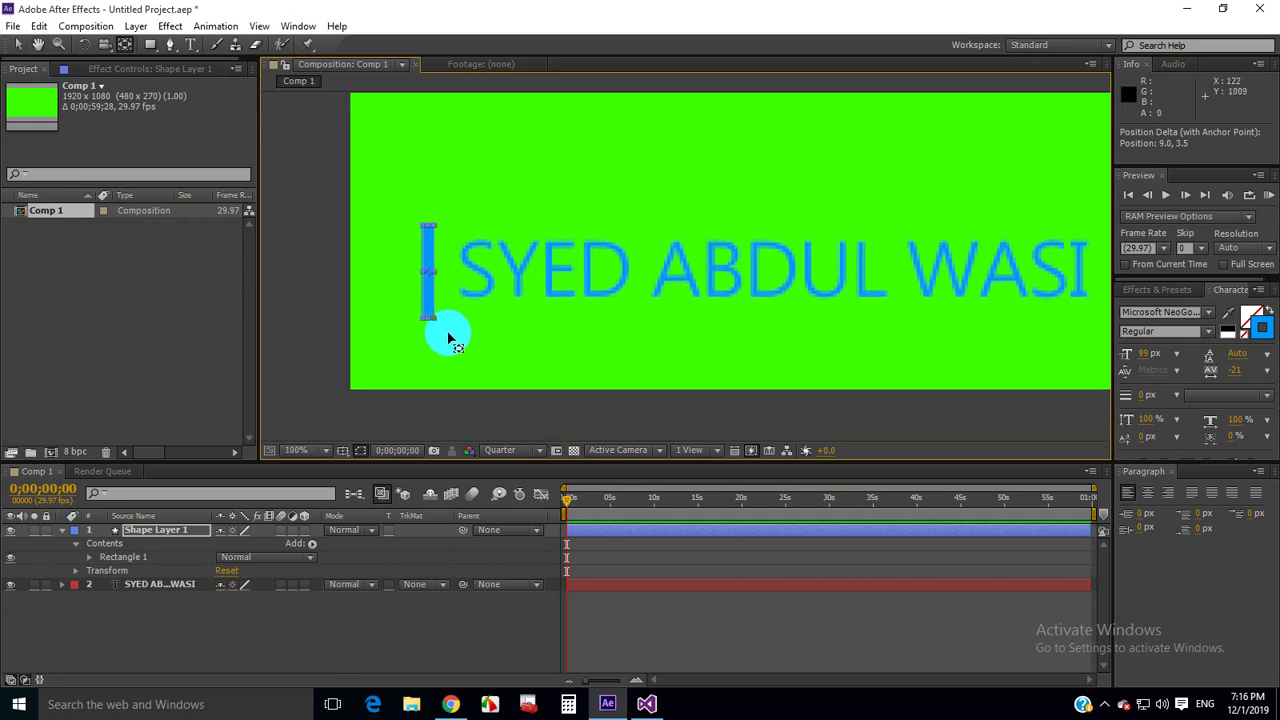
key("comma")
key("h")
left_click_drag(577, 363, 505, 421)
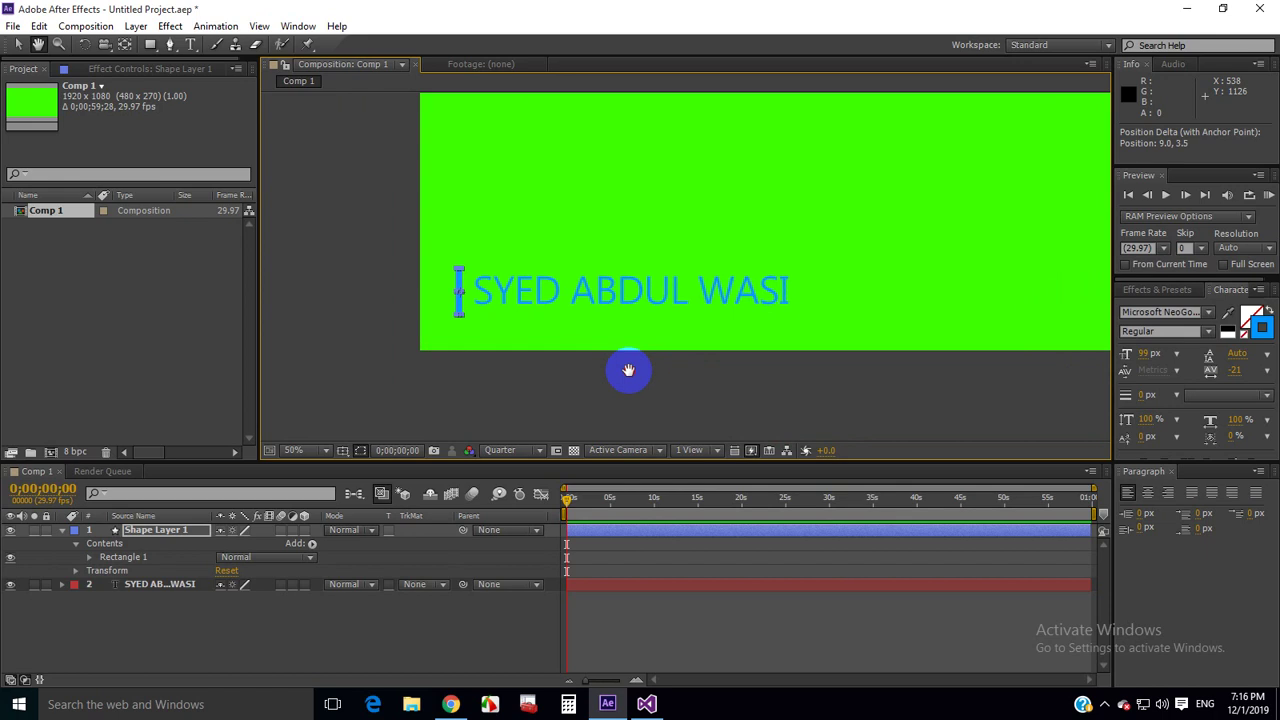
key("v")
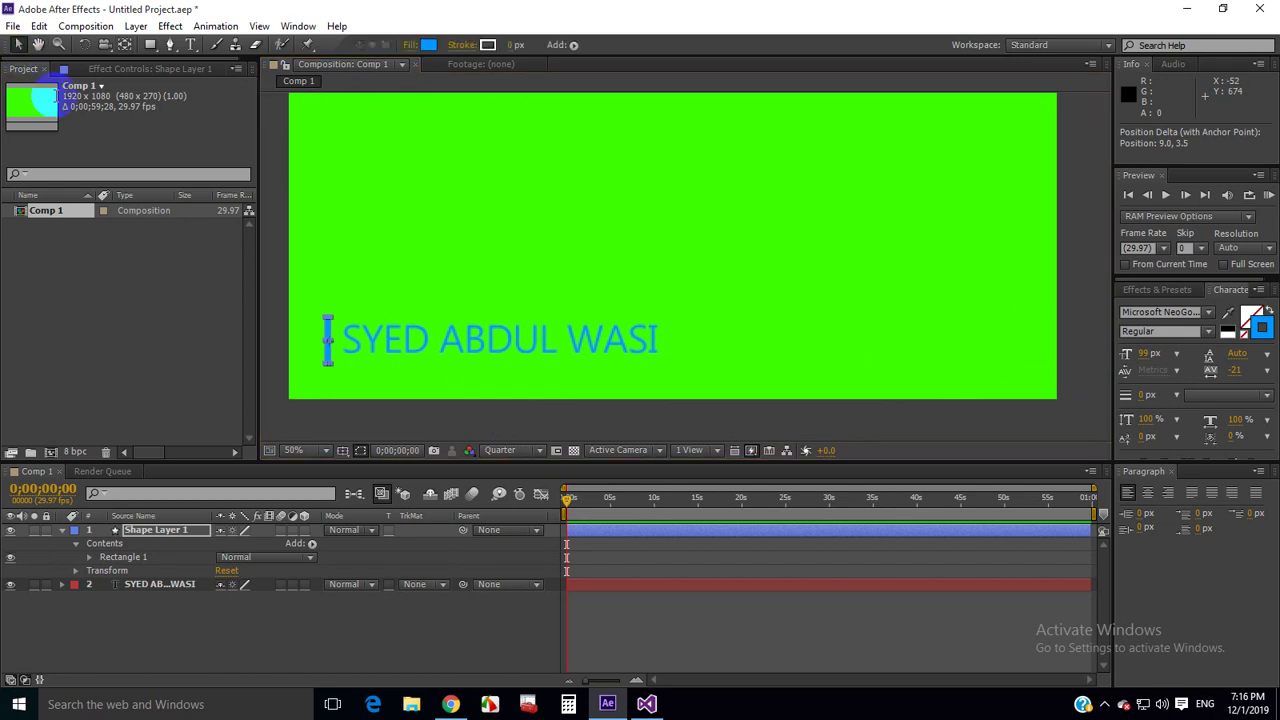
left_click(354, 391)
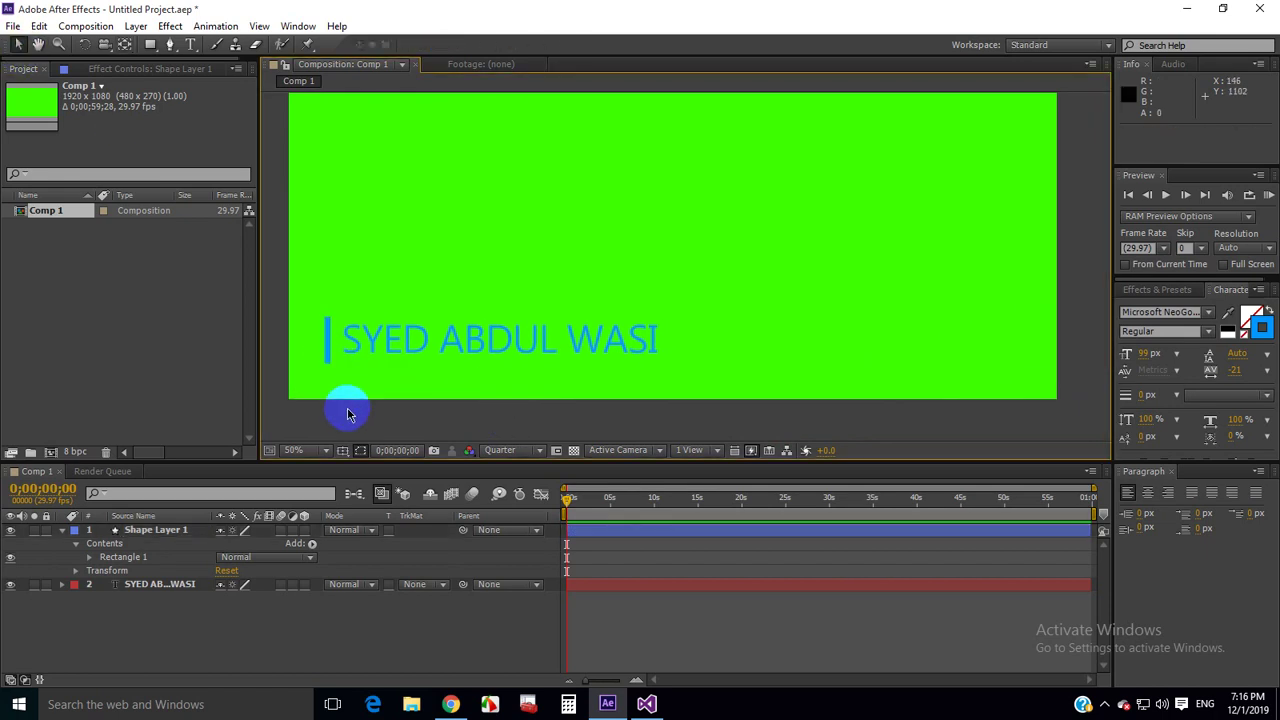
Step: Duplicate Shape Layer 1 with Ctrl+D into Shape Layer 2, then reselect Shape Layer 1
left_click(323, 354)
left_click(160, 531)
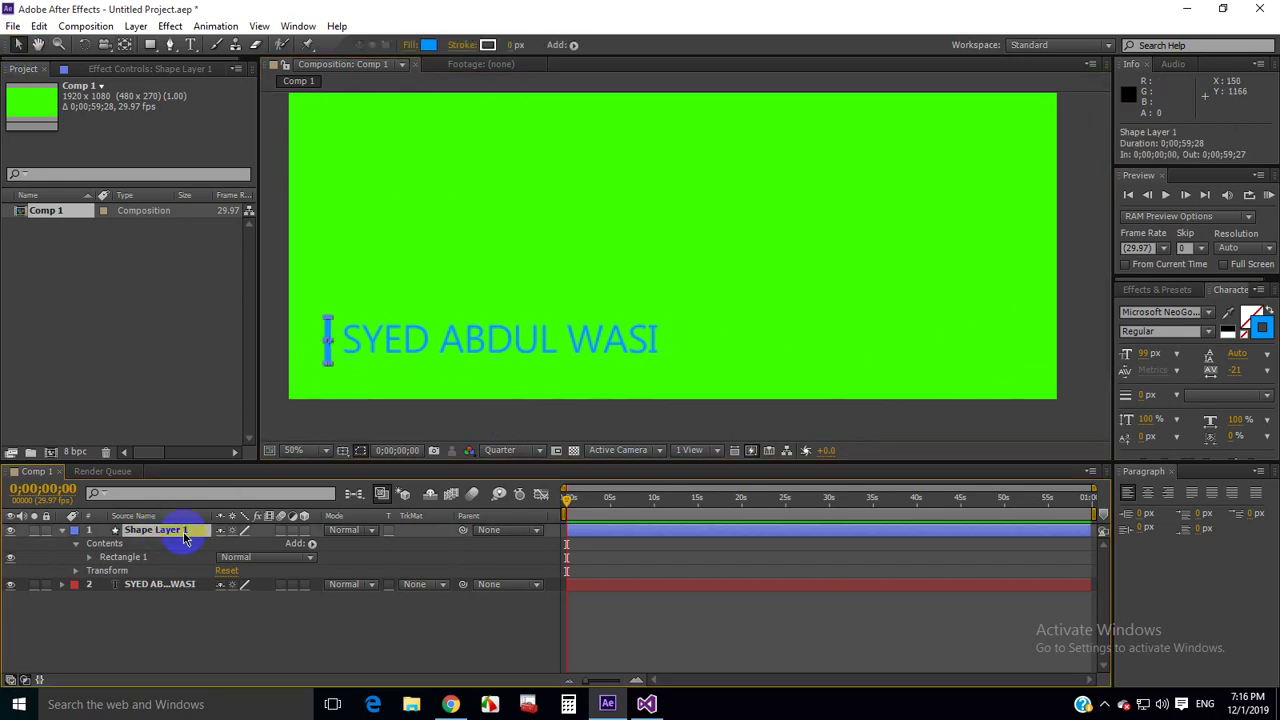
key("ctrl+d")
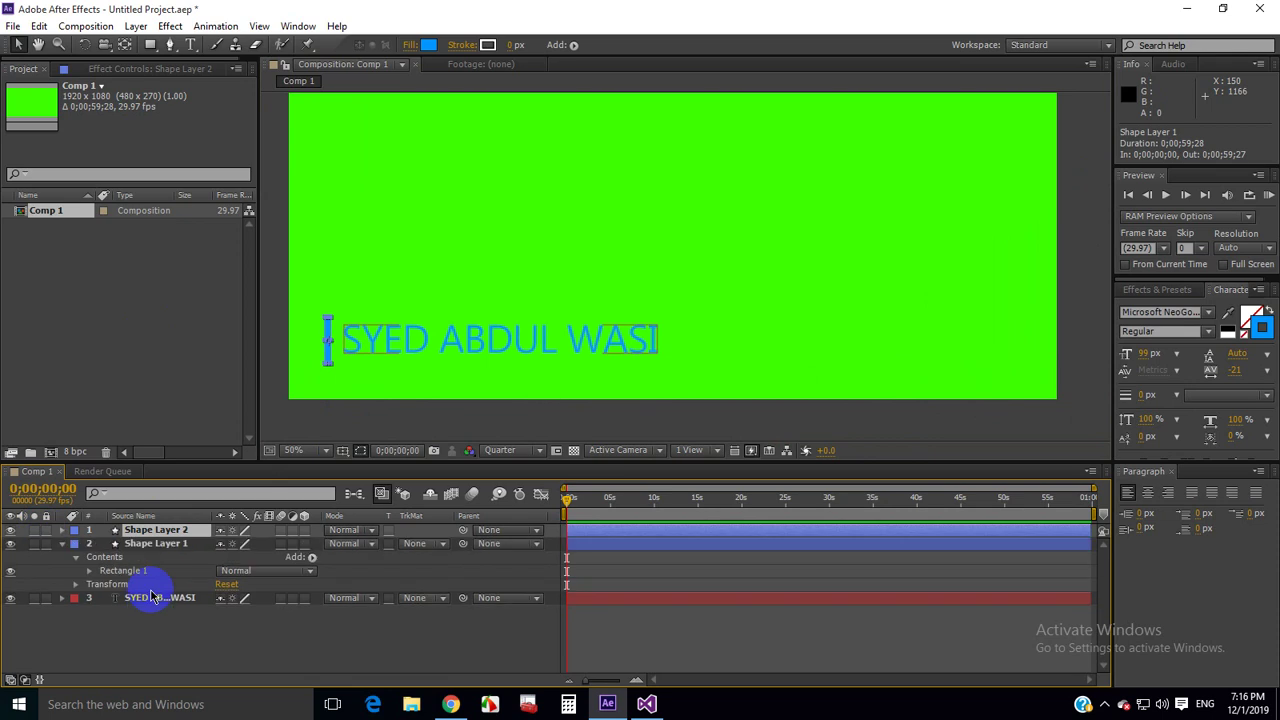
left_click(63, 545)
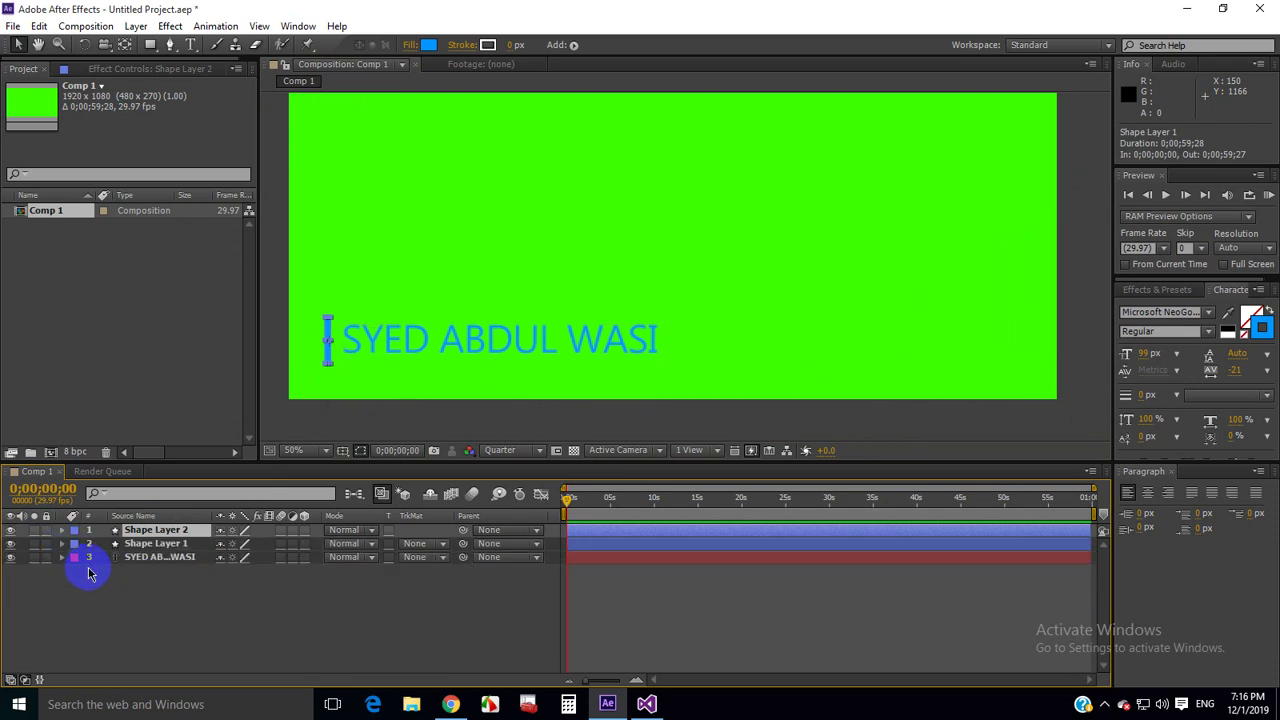
left_click(152, 558)
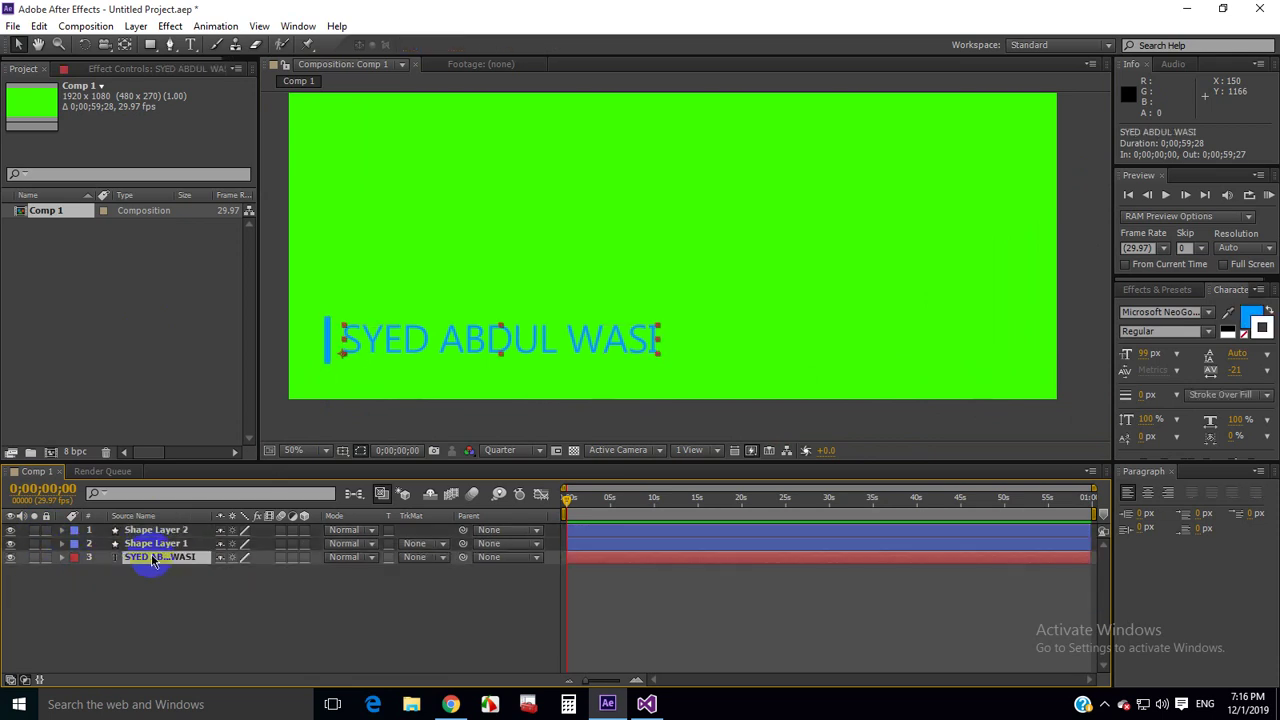
left_click(155, 543)
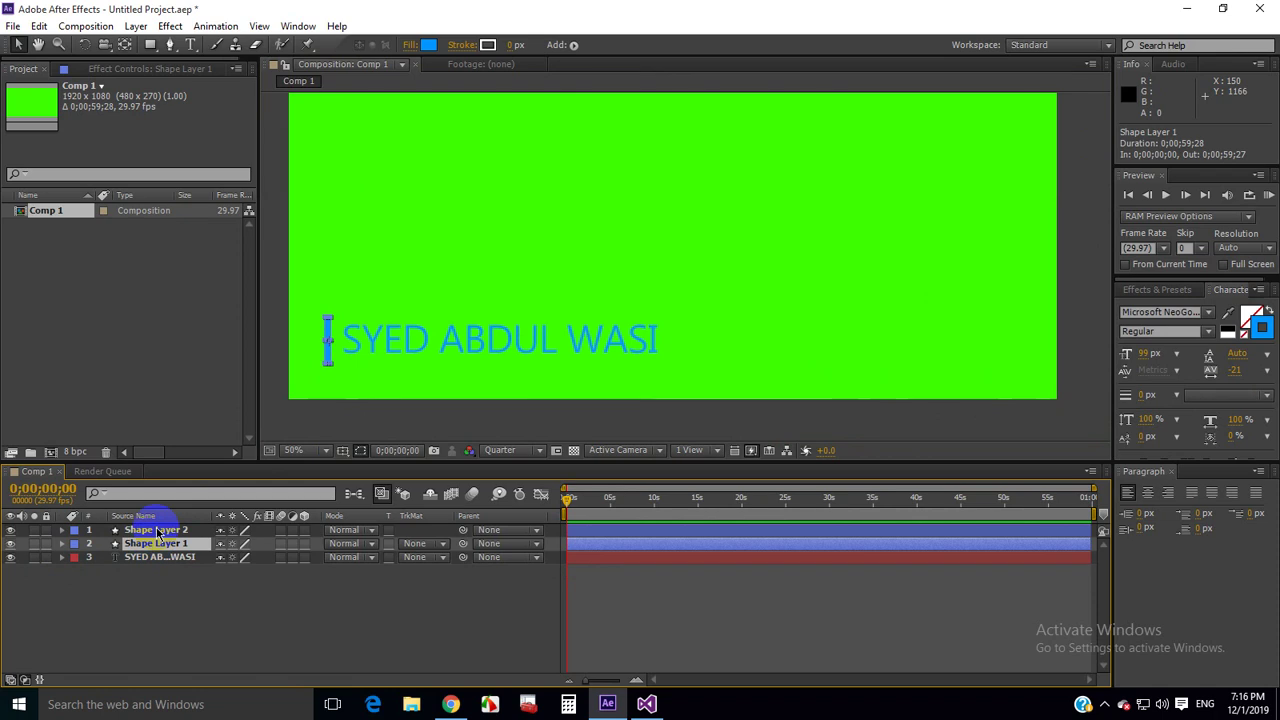
left_click(329, 417)
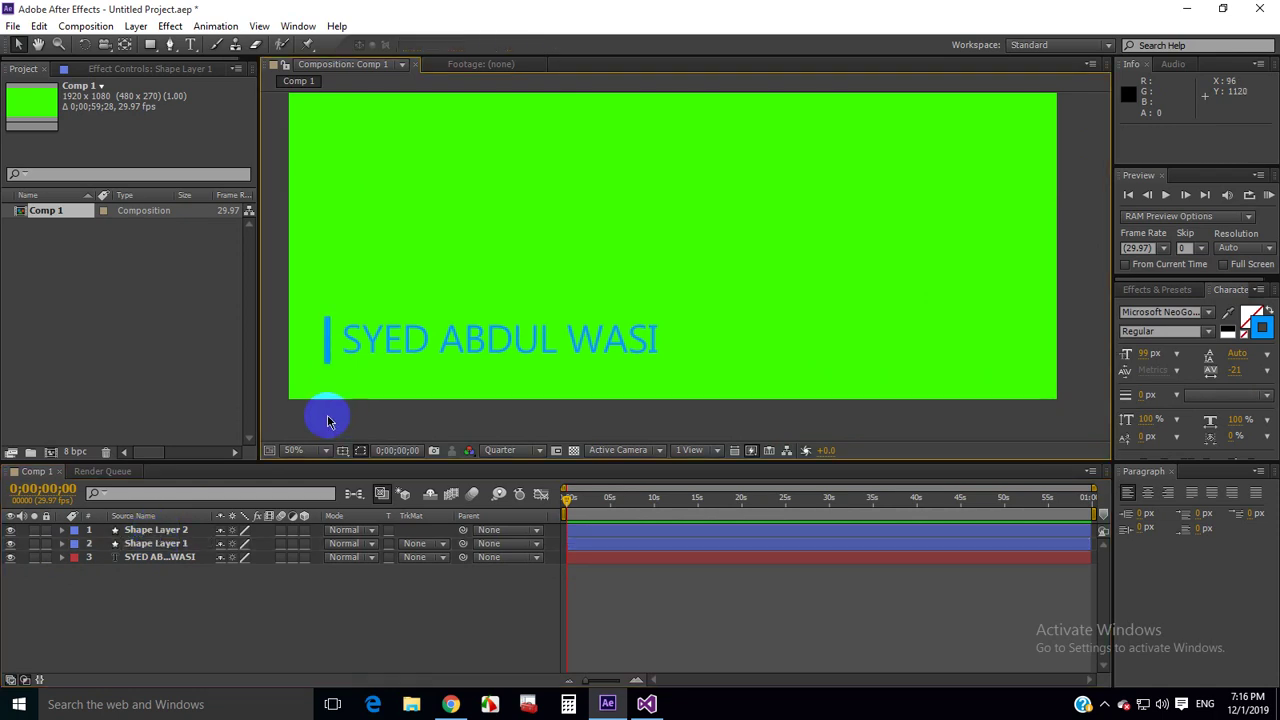
left_click(157, 546)
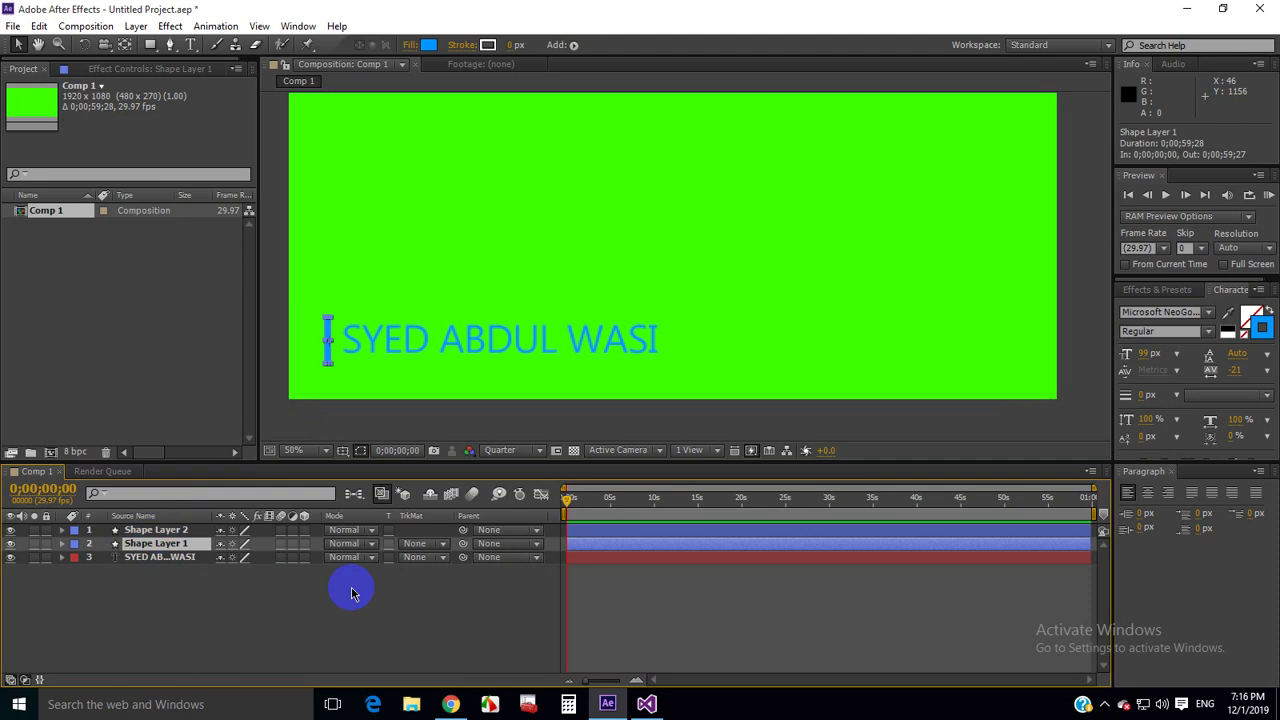
Step: Set Shape Layer 1's Parent to 1. Shape Layer 2
left_click(500, 543)
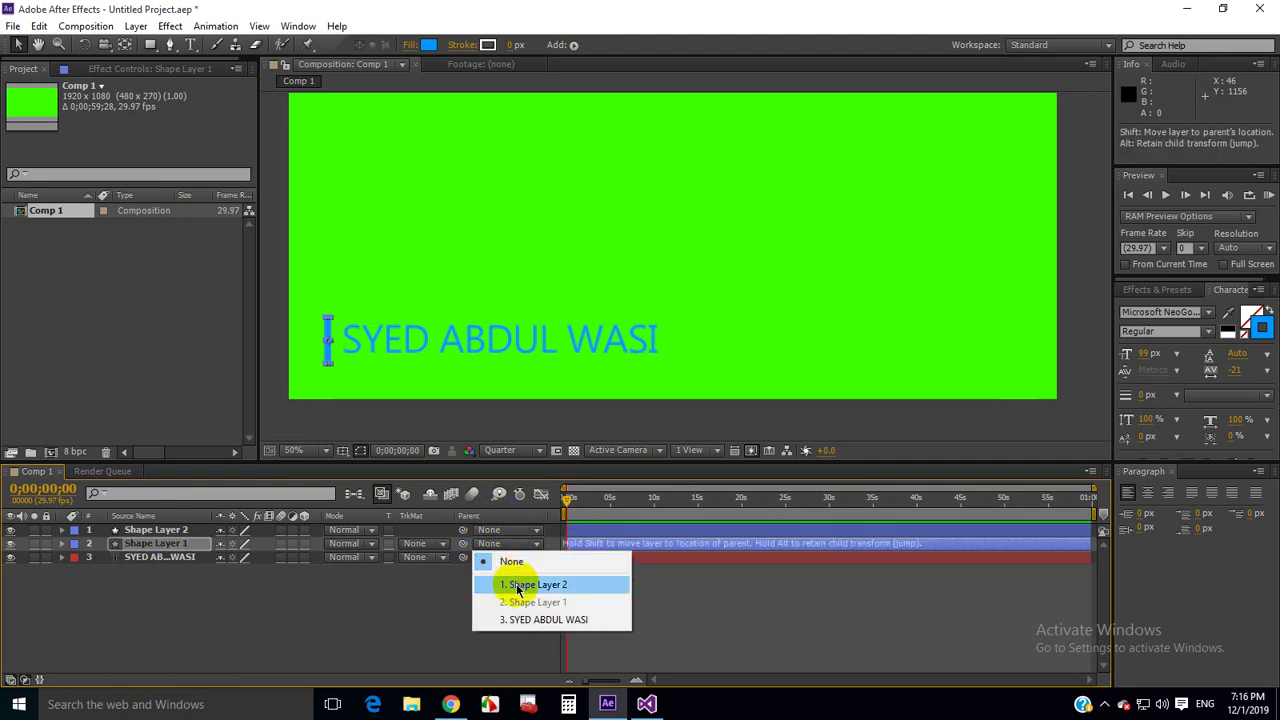
left_click(517, 588)
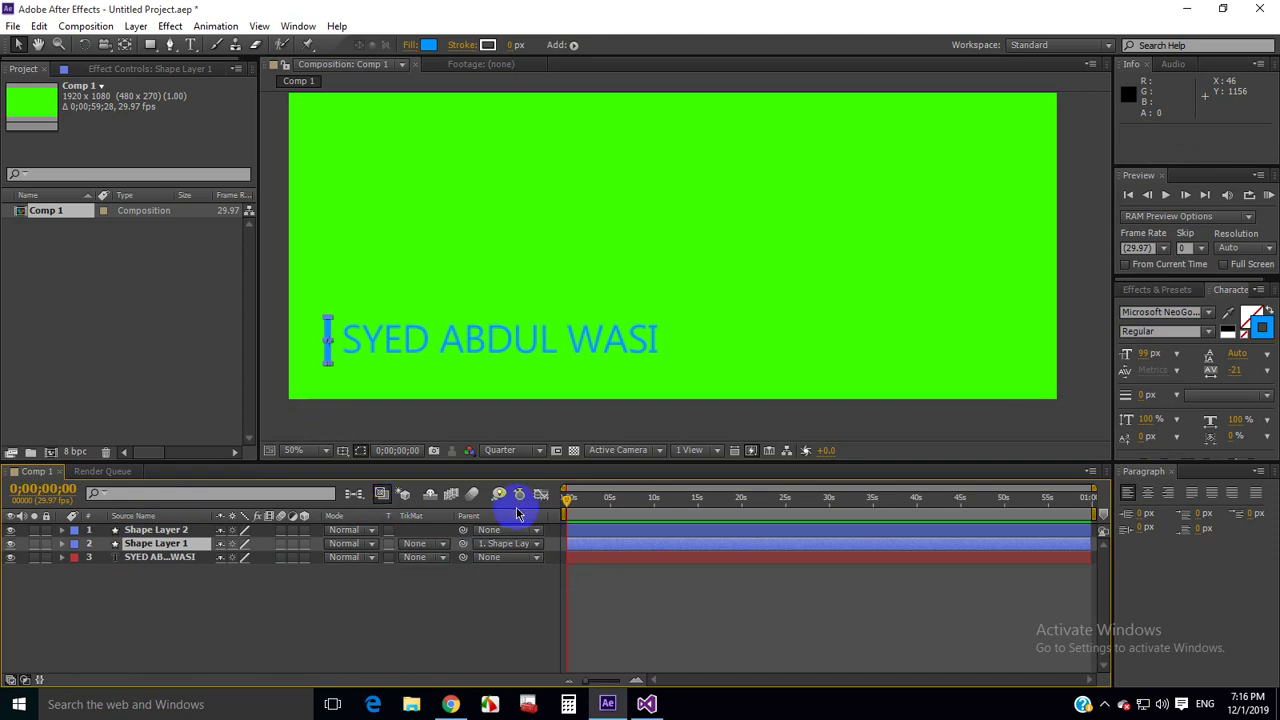
right_click(334, 586)
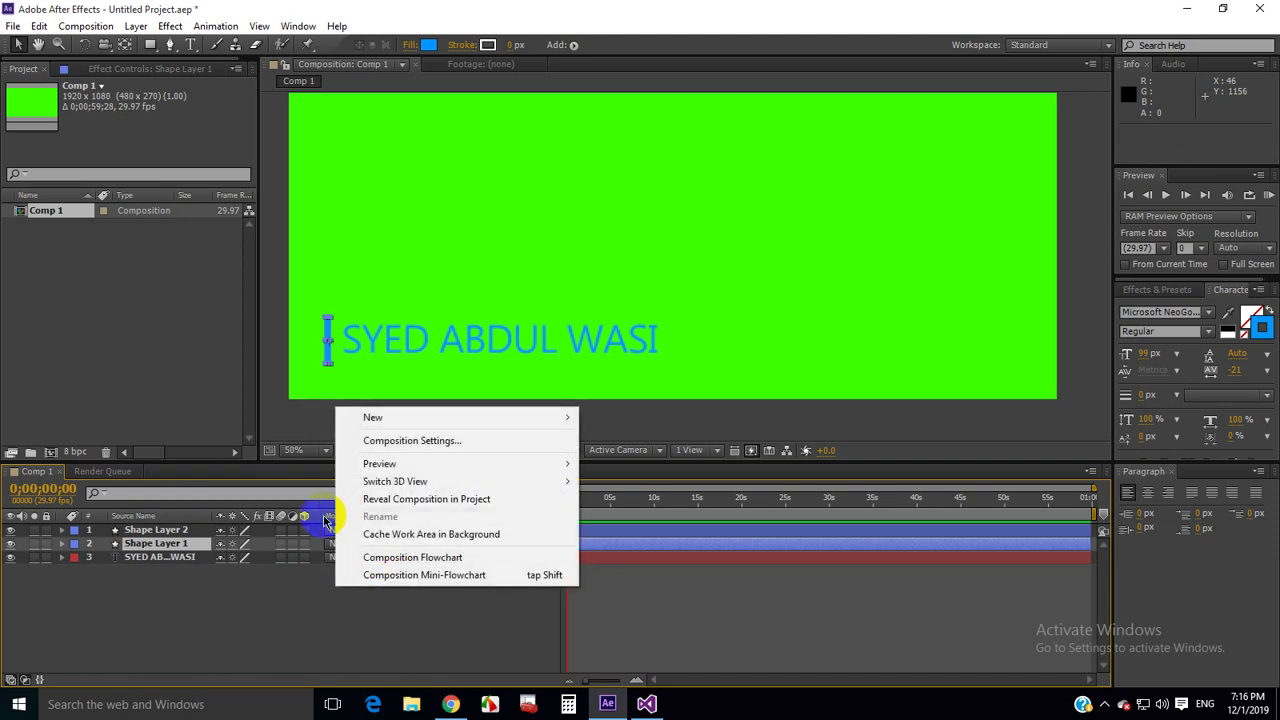
right_click(324, 517)
left_click(368, 543)
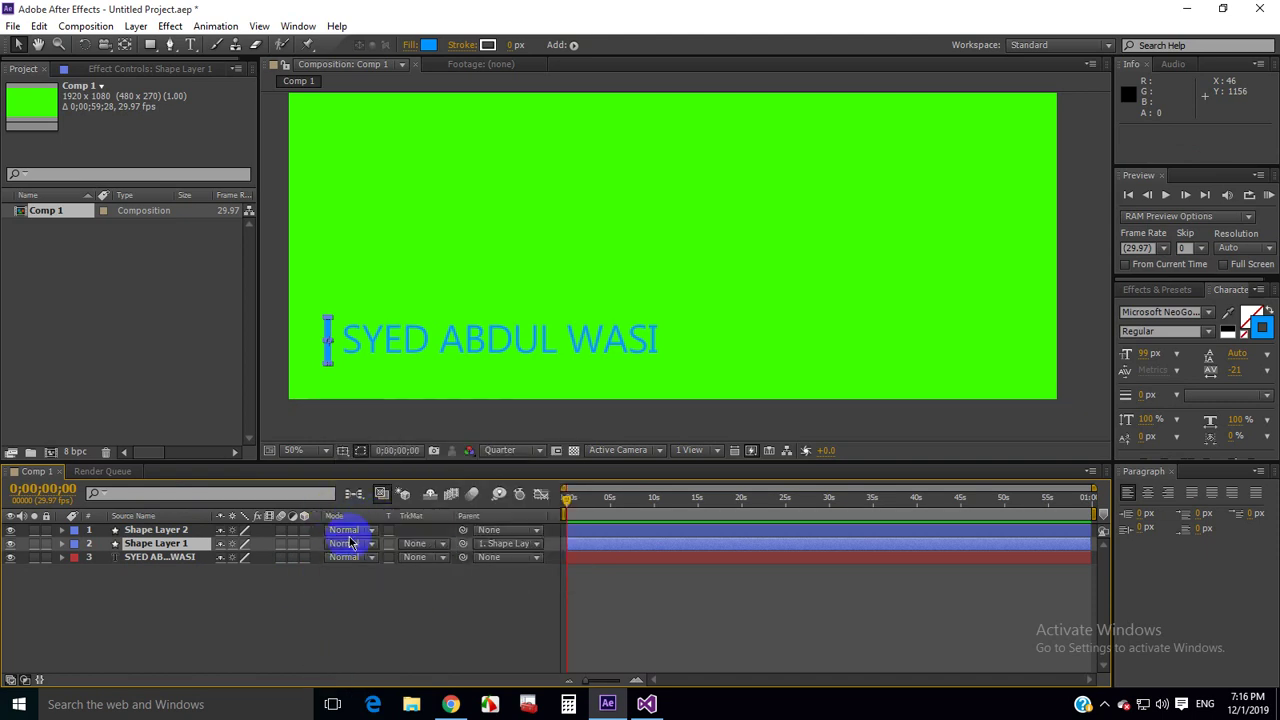
Step: Hide and then show the Mode and TrkMat columns, and select the name text layer
right_click(349, 520)
mouse_move(430, 571)
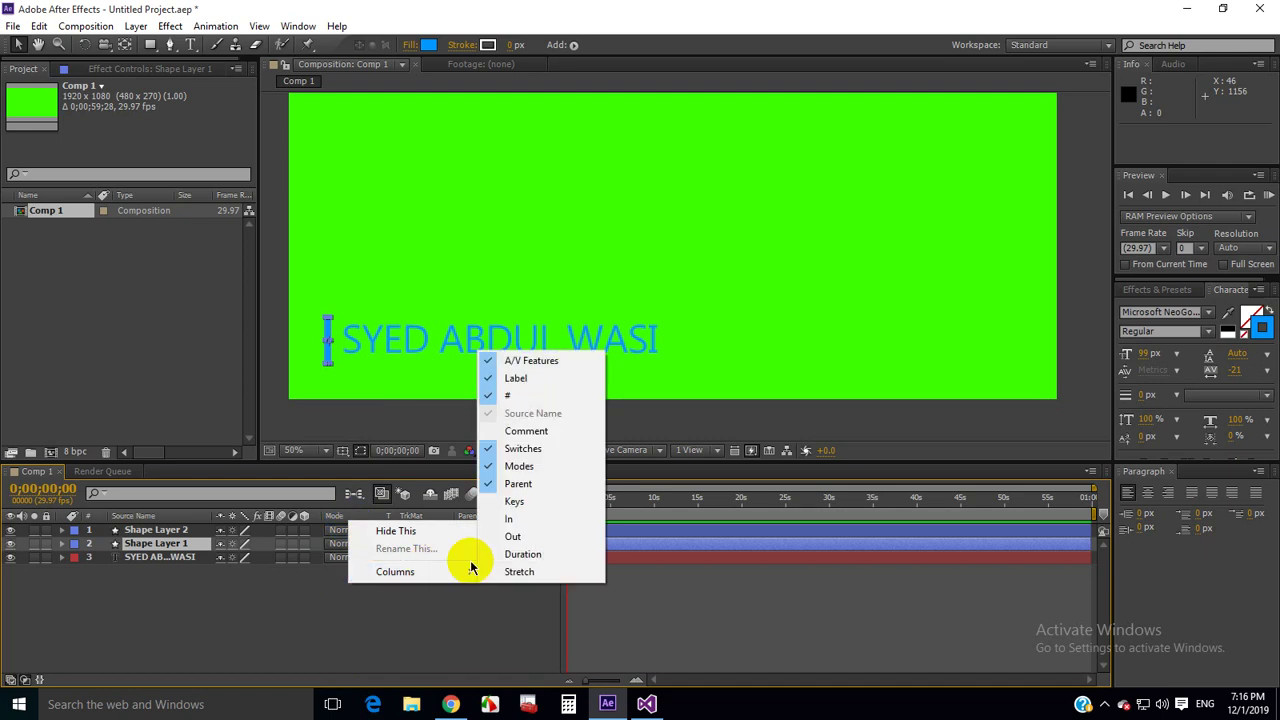
left_click(519, 467)
right_click(343, 515)
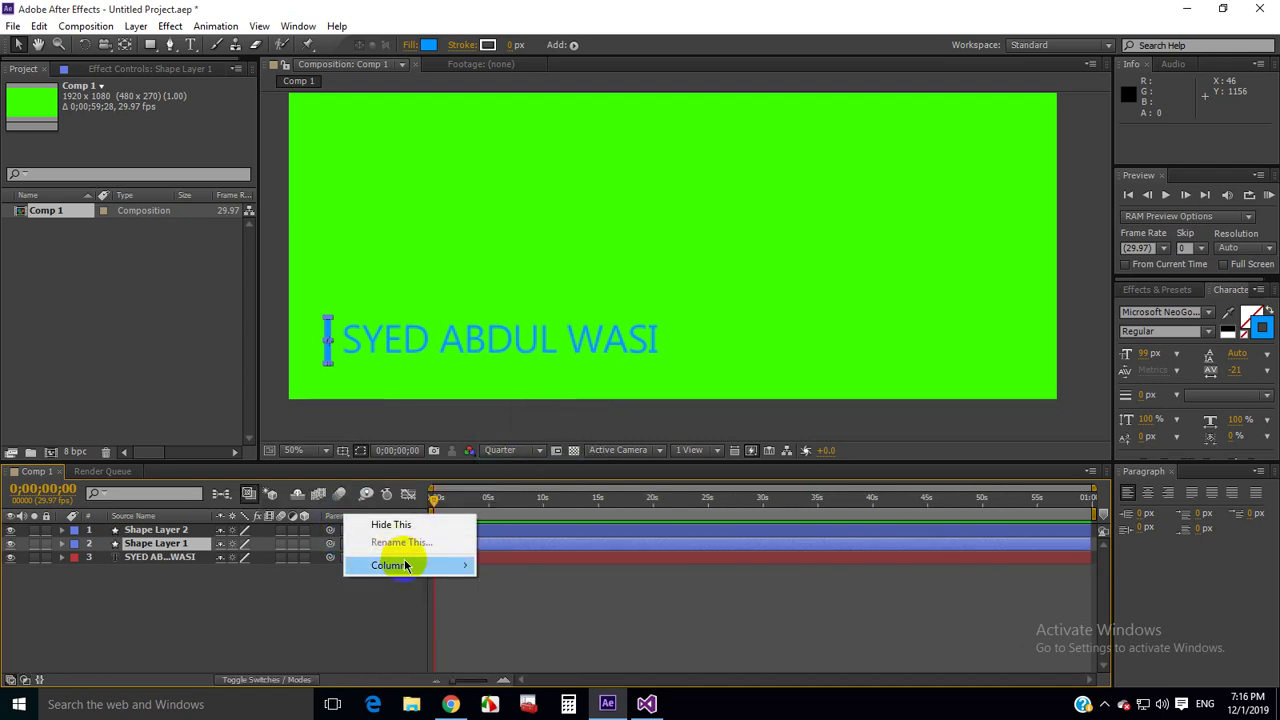
mouse_move(405, 566)
left_click(519, 465)
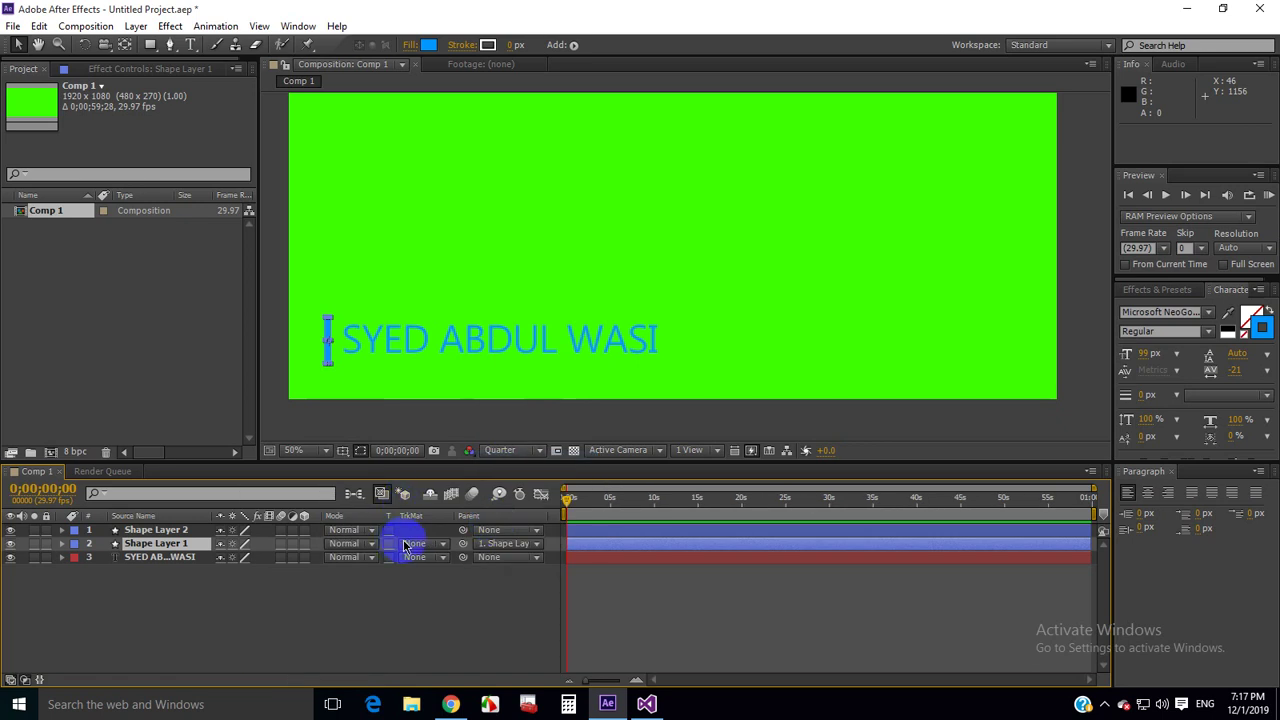
left_click(174, 562)
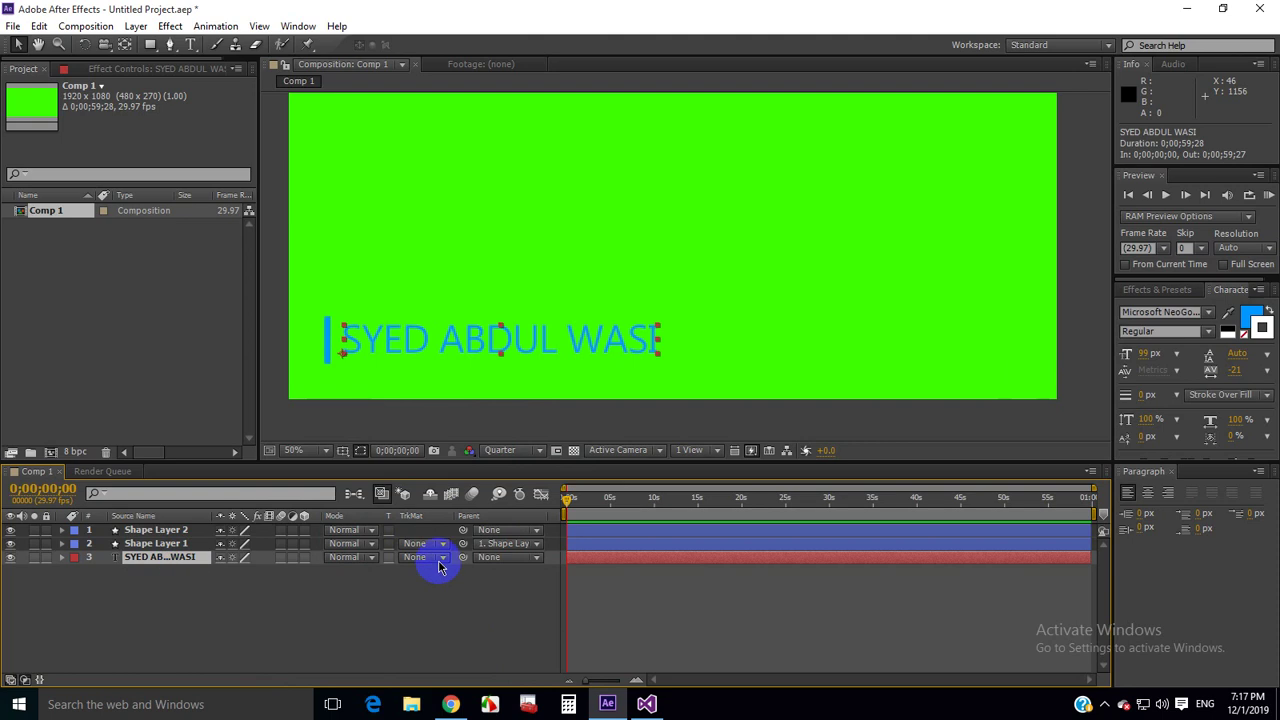
Step: Set the name text layer's TrkMat to Alpha Matte 'Shape Layer 1', hiding the text
left_click(155, 543)
left_click(148, 562)
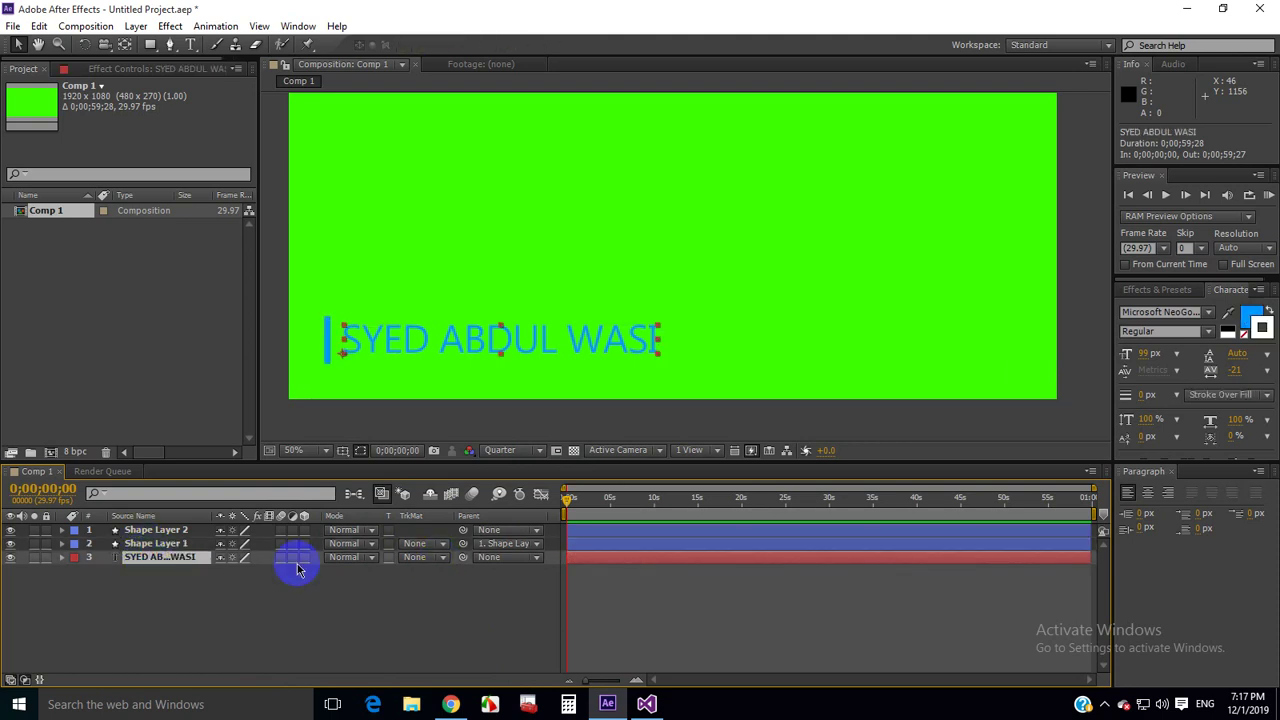
left_click(428, 562)
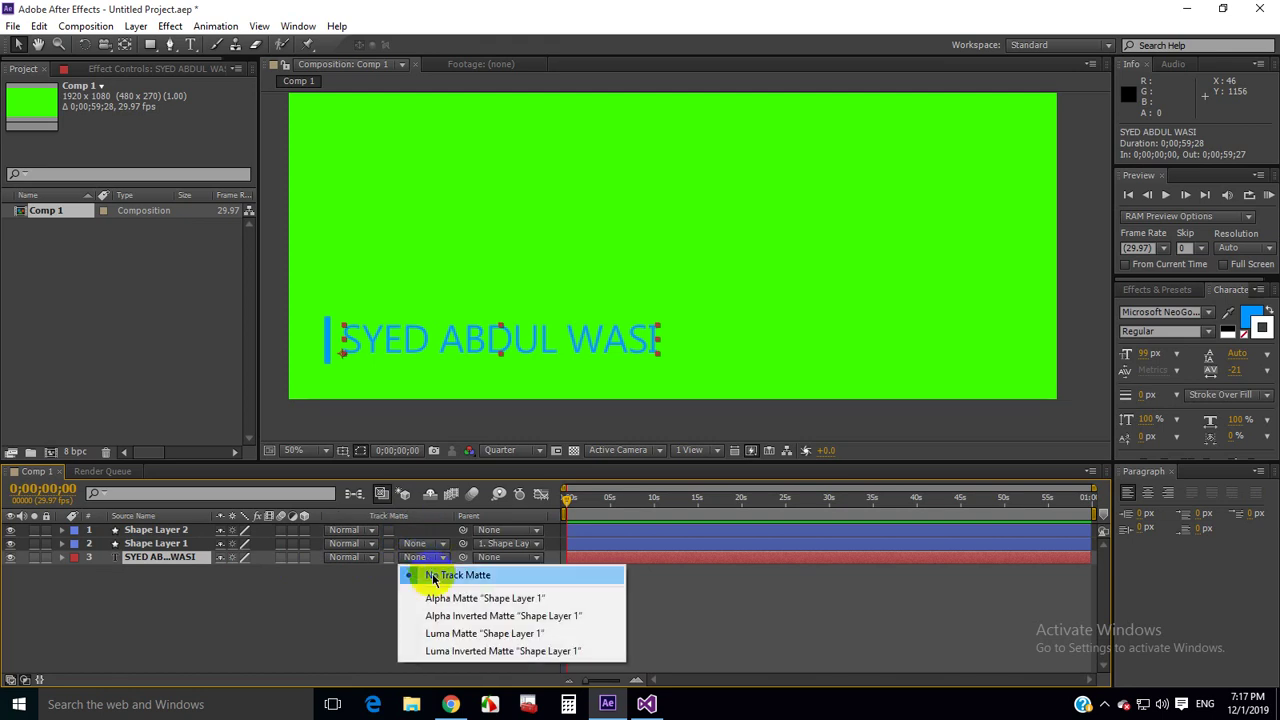
left_click(443, 598)
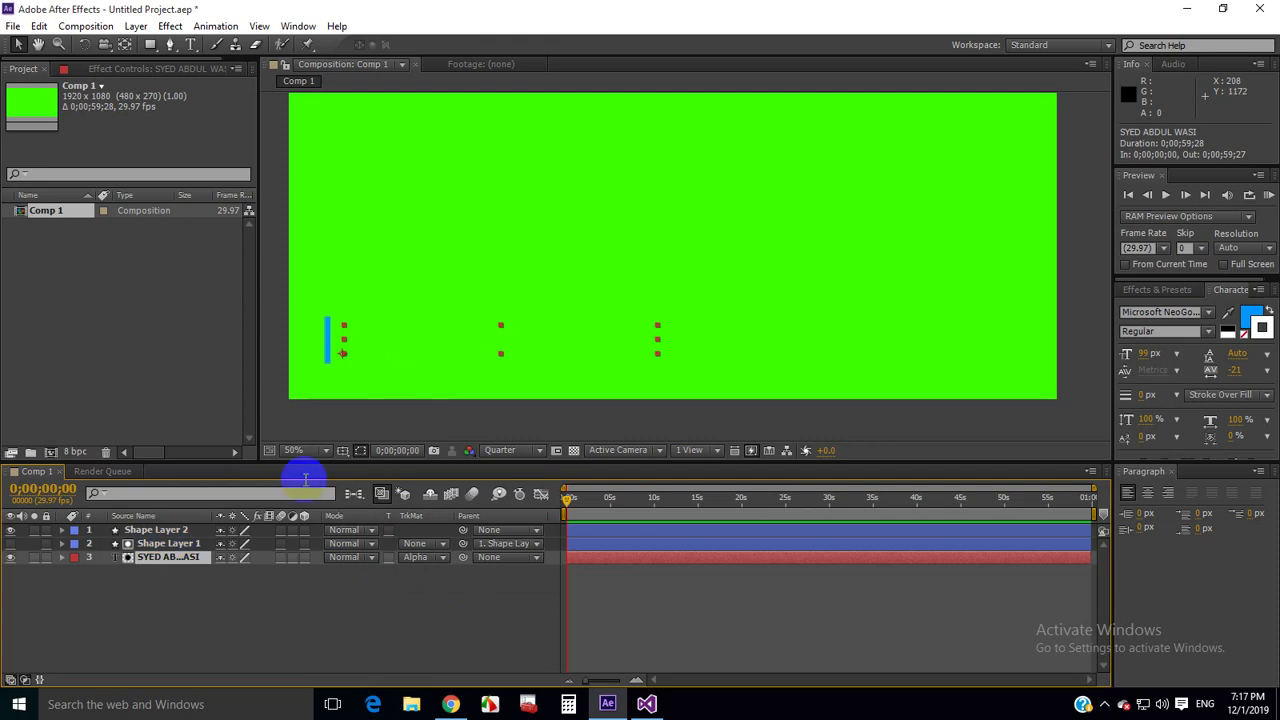
left_click(175, 546)
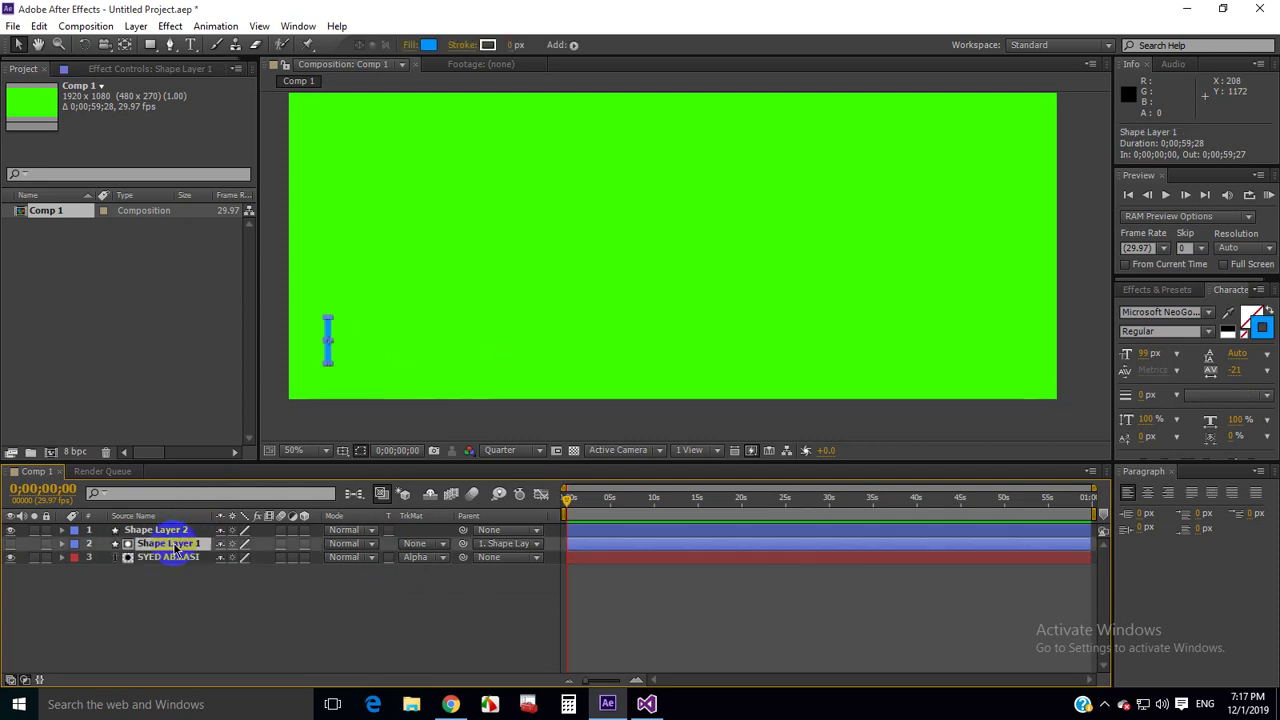
Step: Open Shape Layer 1's Transform properties, test-scrub Position, and undo the change
left_click(62, 544)
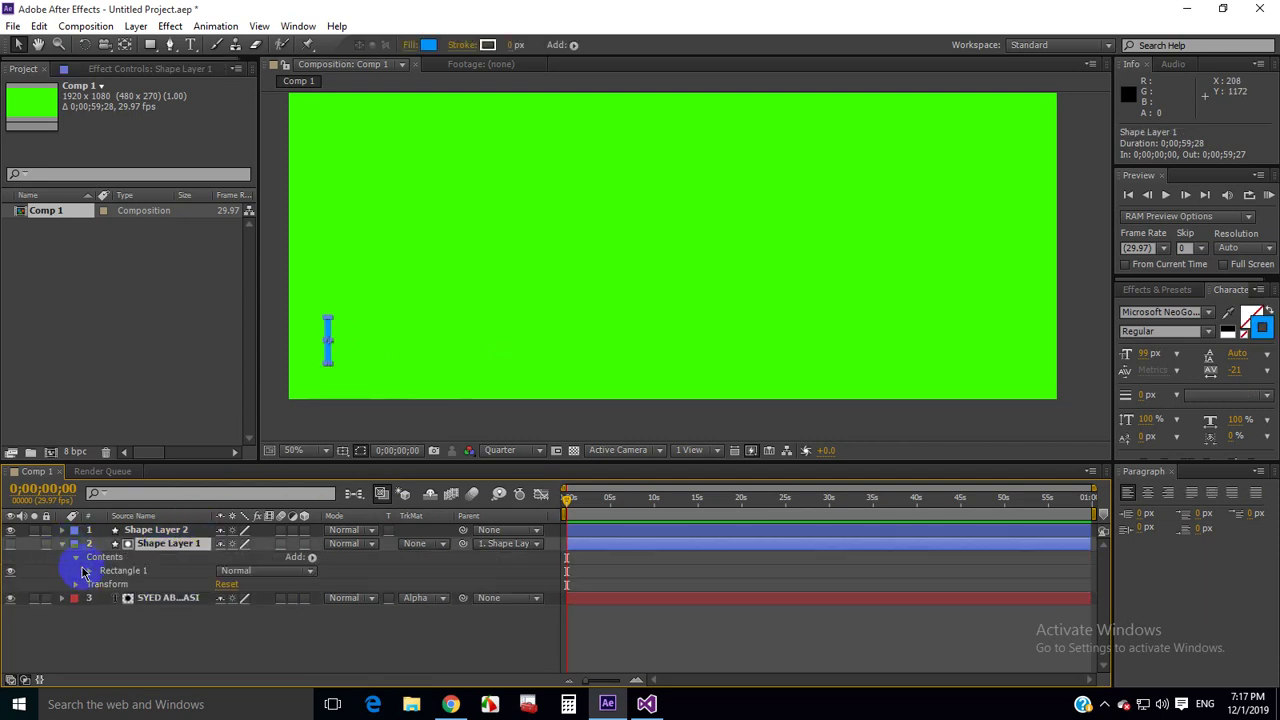
left_click(76, 585)
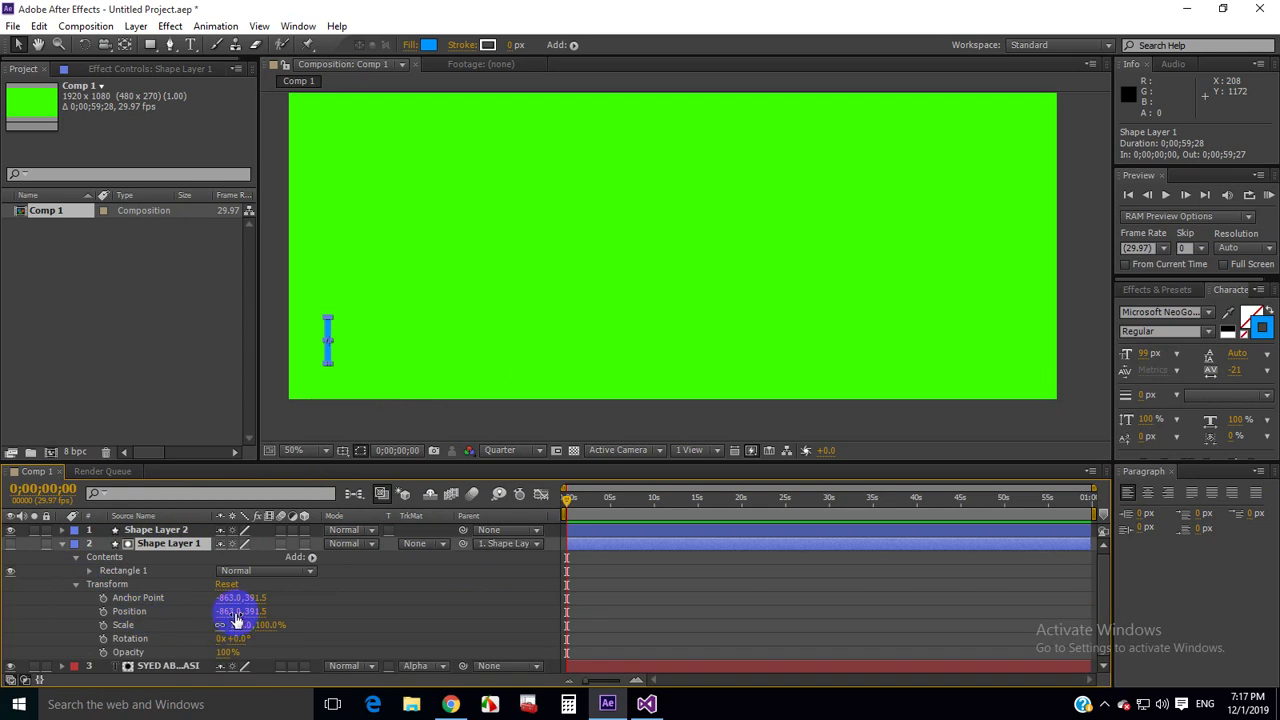
left_click_drag(237, 619, 327, 608)
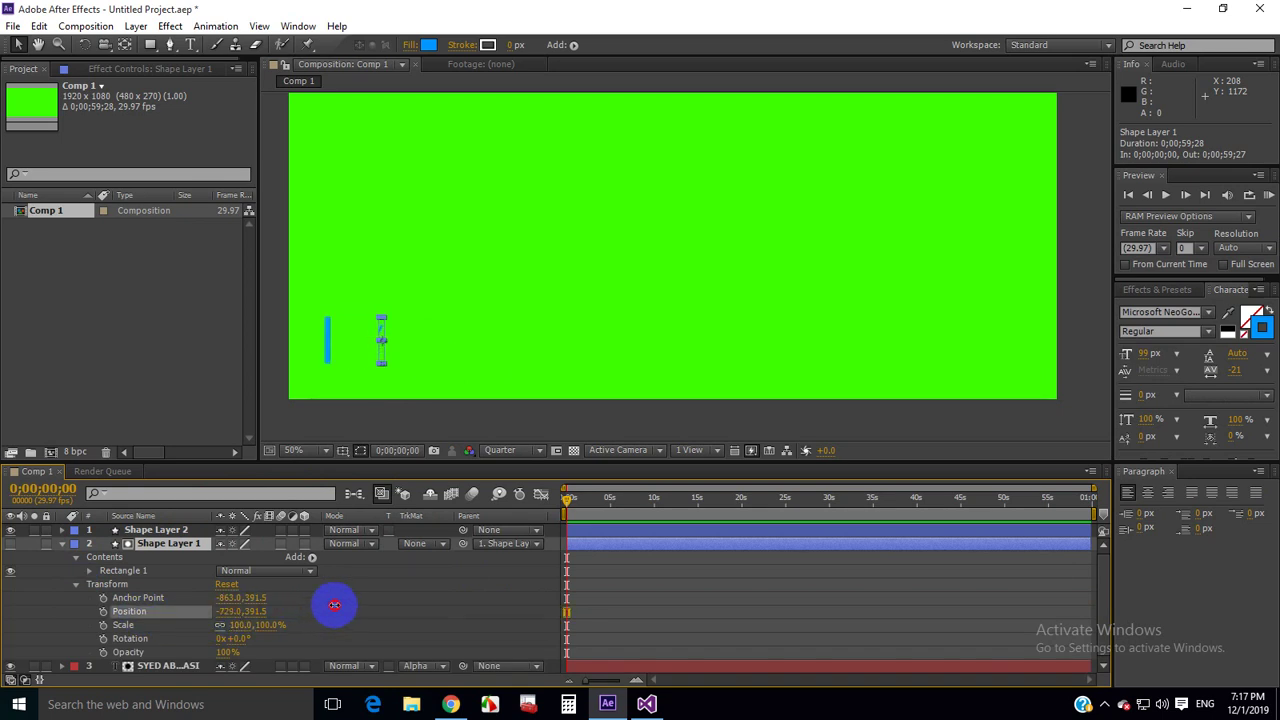
key("ctrl+z")
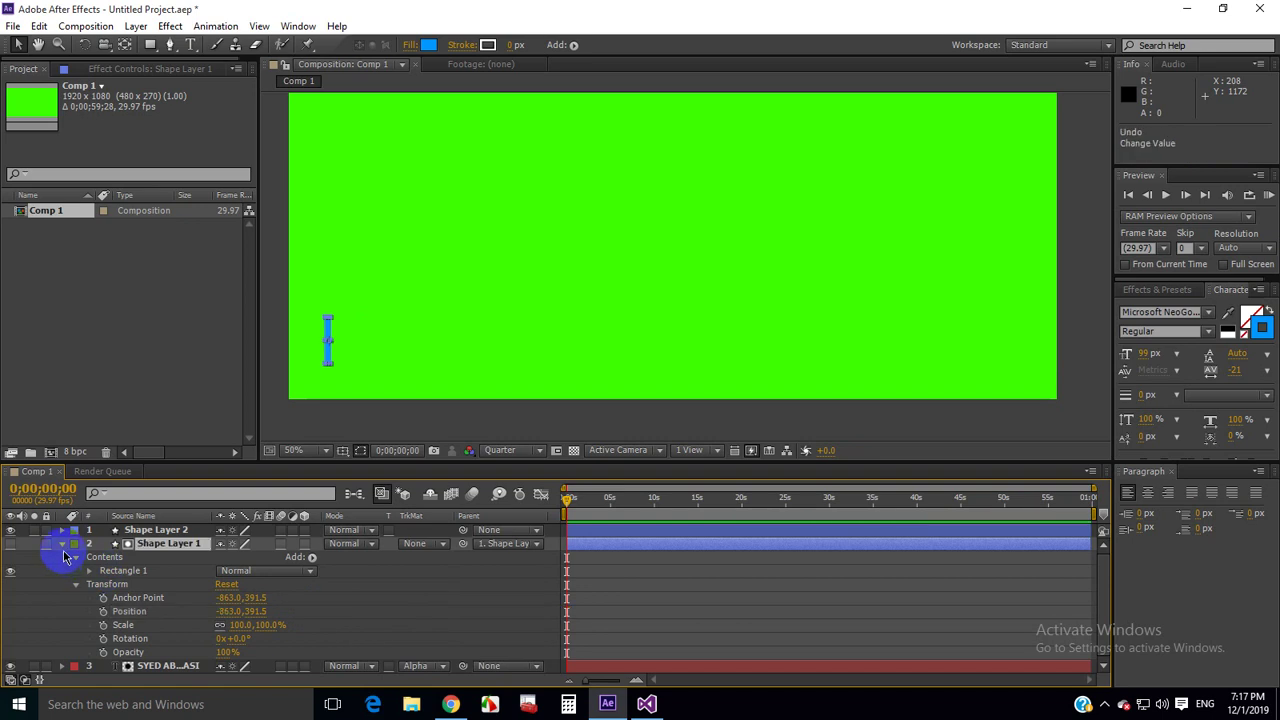
left_click(62, 543)
Step: Show only the Position property on Shape Layer 2 and Shape Layer 1, undoing a test scrub
key("Return")
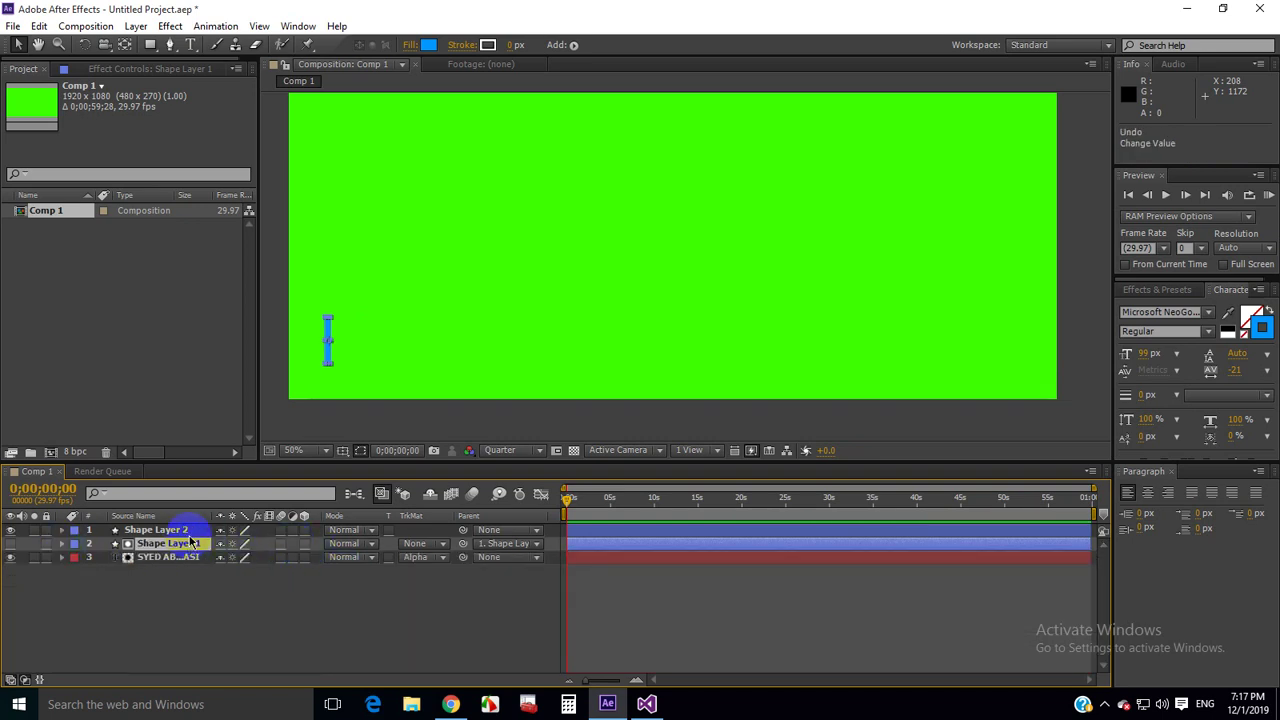
key("Return")
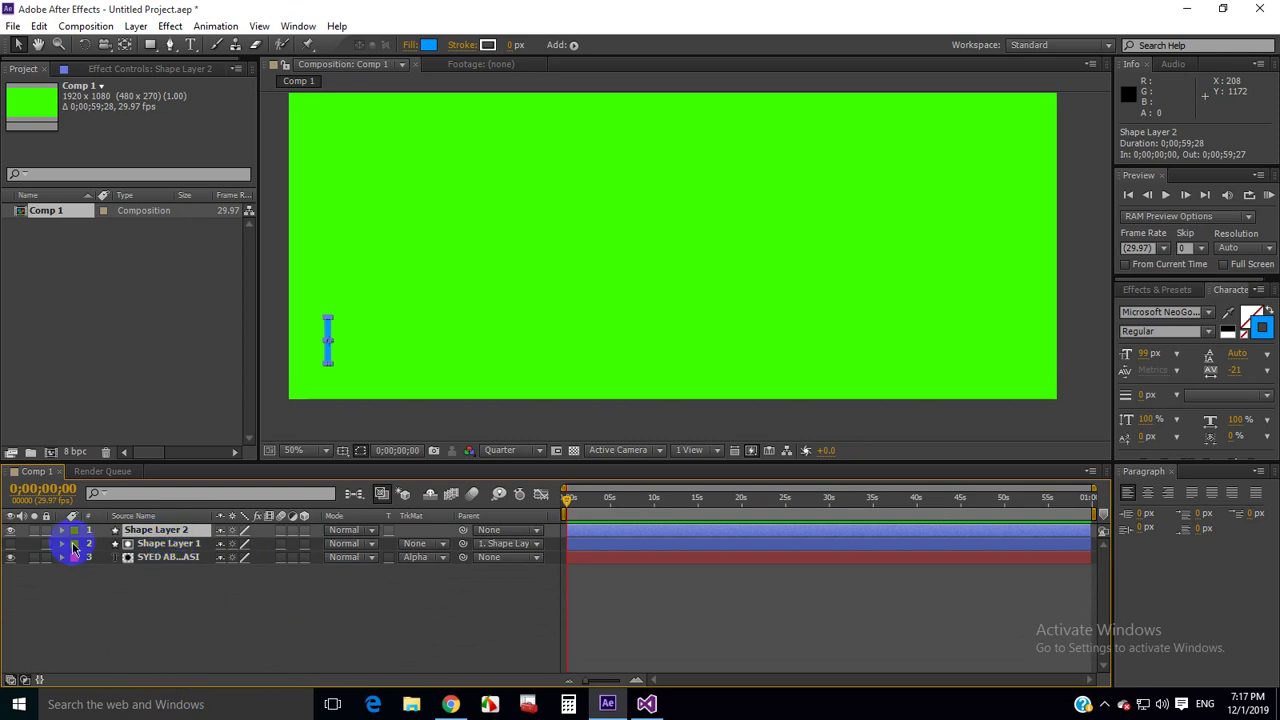
key("p")
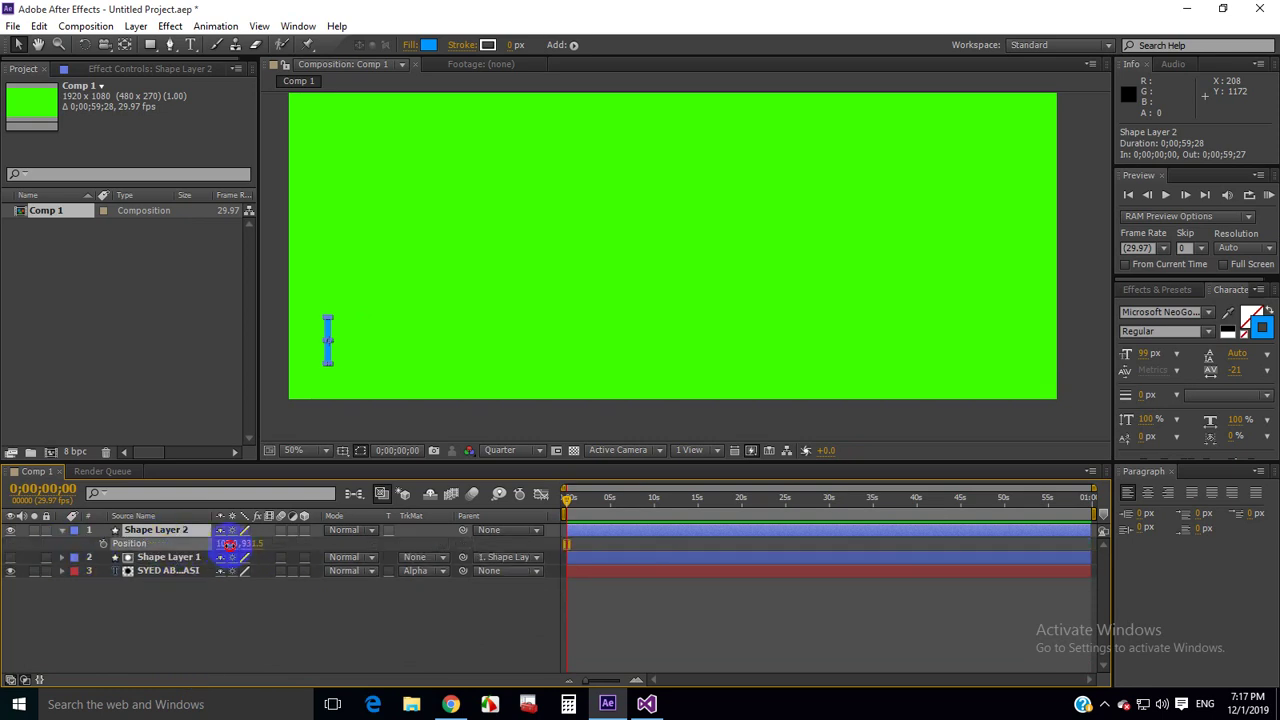
left_click_drag(228, 543, 348, 545)
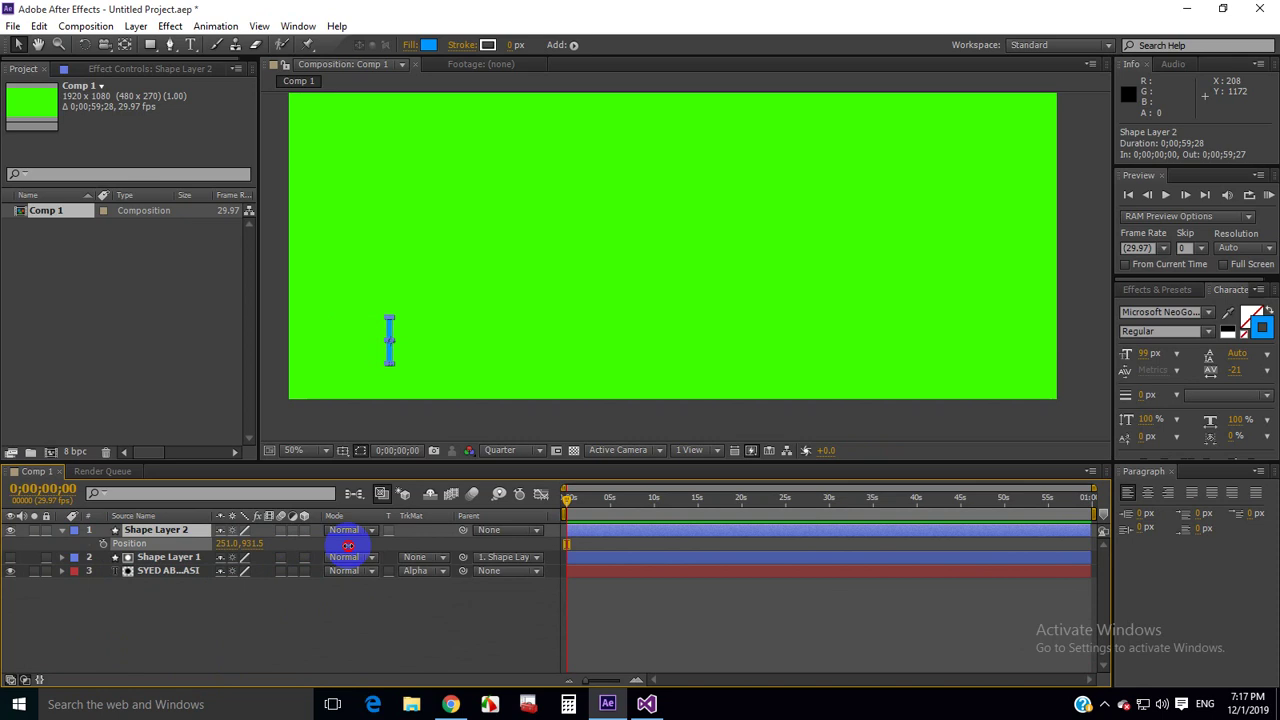
key("ctrl+z")
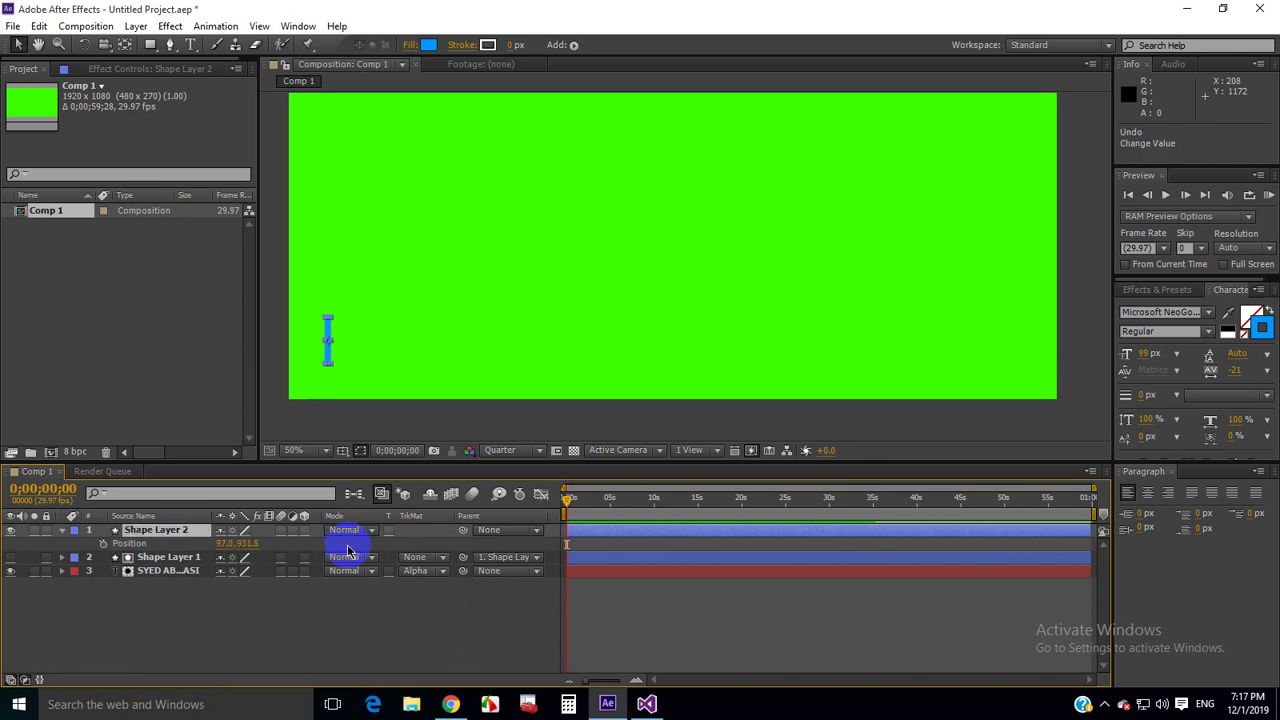
left_click(205, 560)
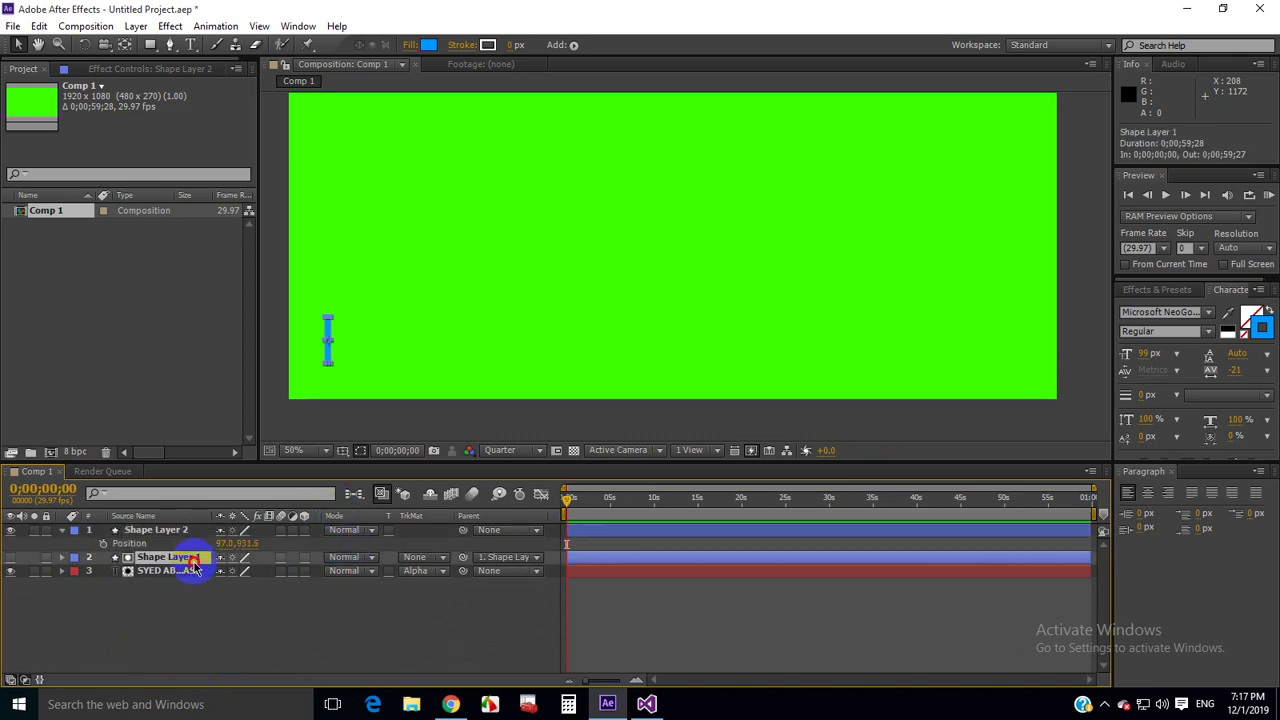
key("p")
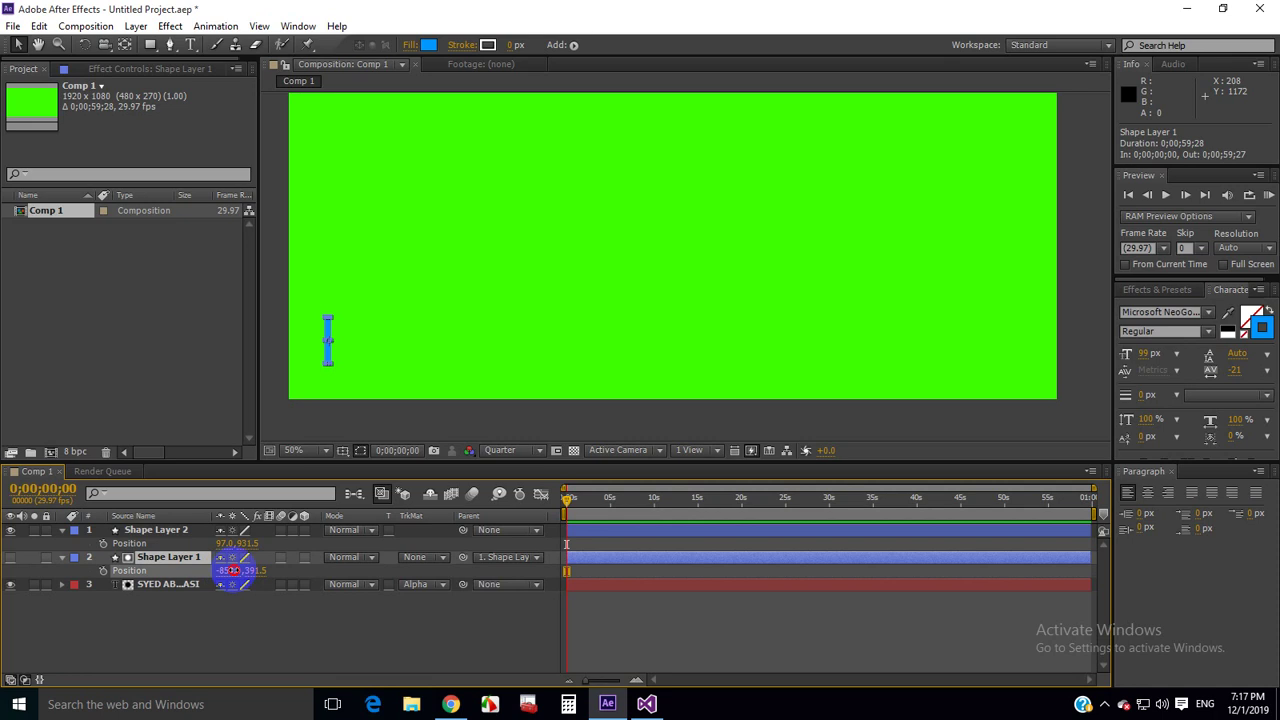
mouse_move(229, 569)
left_mouse_down()
mouse_move(262, 565)
mouse_move(250, 567)
left_mouse_up()
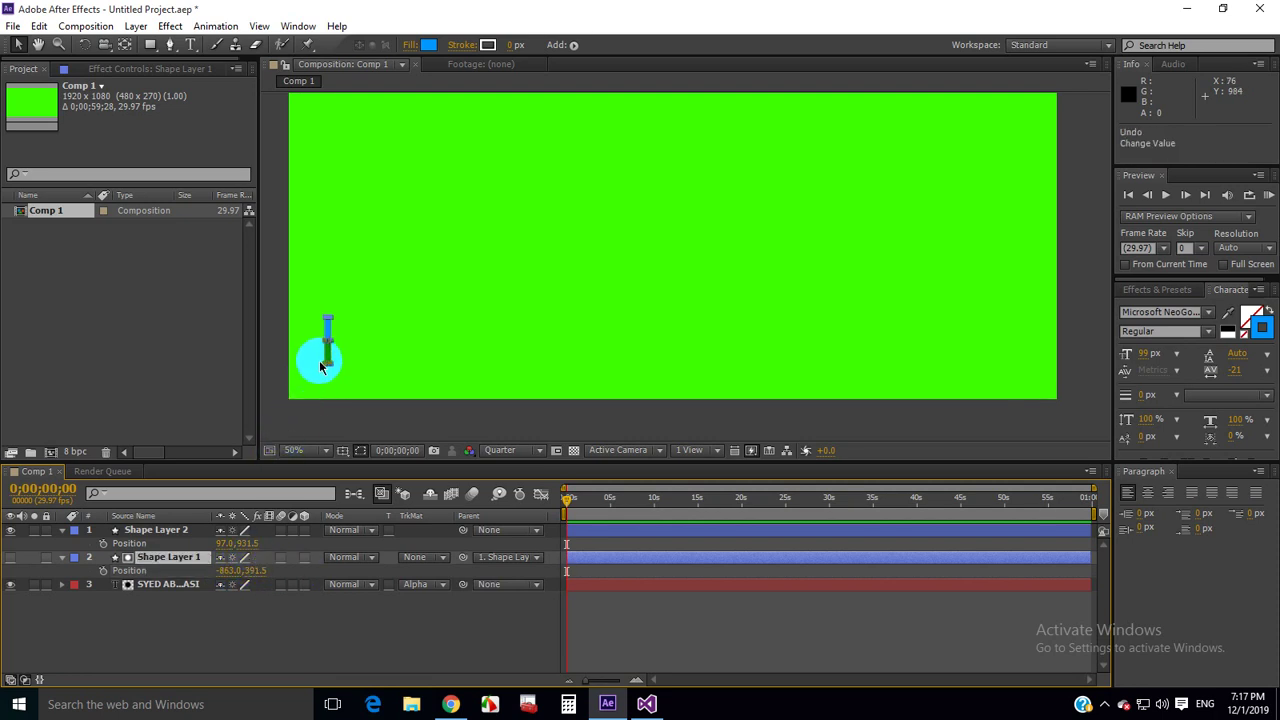
Step: Stretch Shape Layer 1's blue bar and drag it right to start revealing the text
left_click(178, 560)
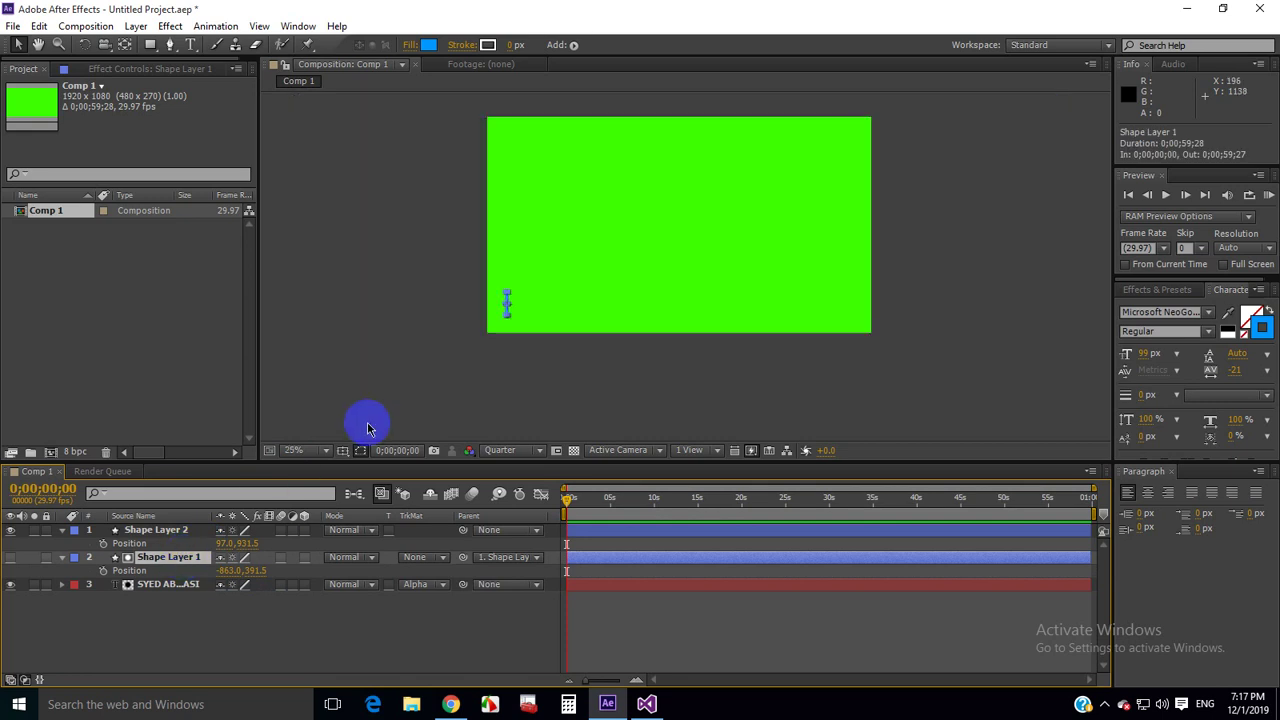
left_click_drag(400, 397, 423, 390)
left_click(376, 343)
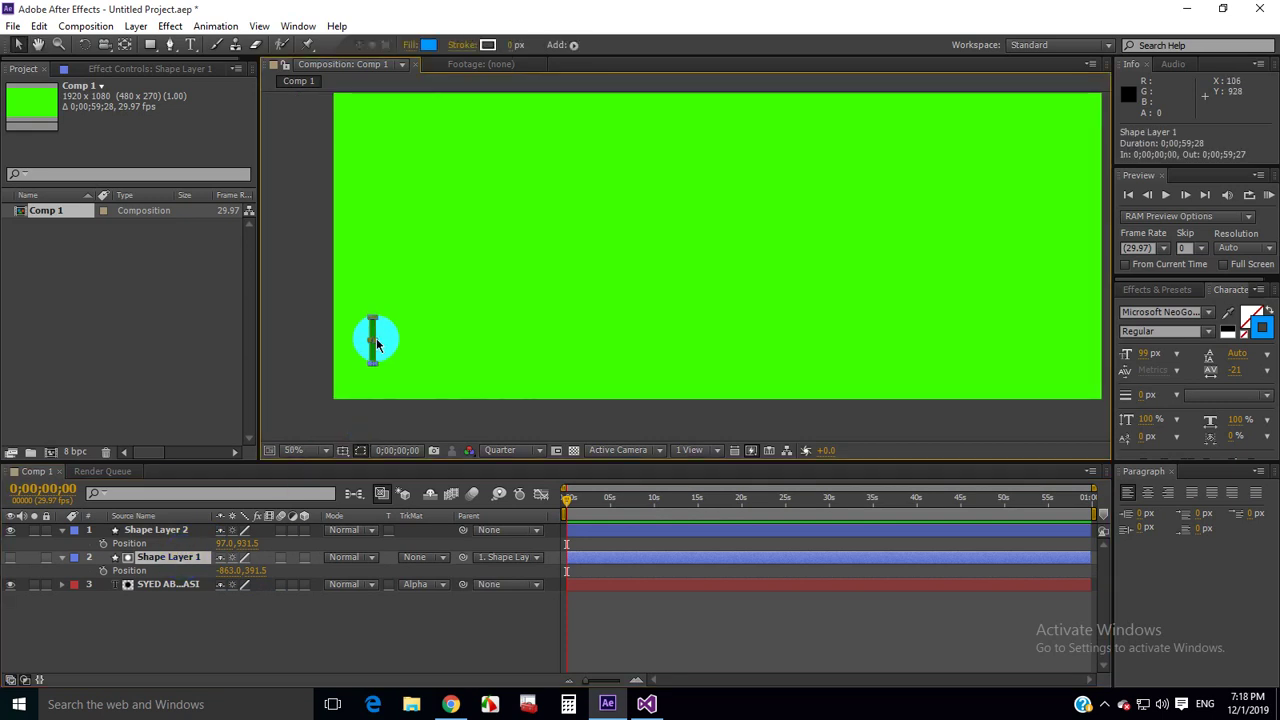
mouse_move(376, 343)
left_mouse_down()
mouse_move(427, 340)
mouse_move(347, 322)
left_mouse_up()
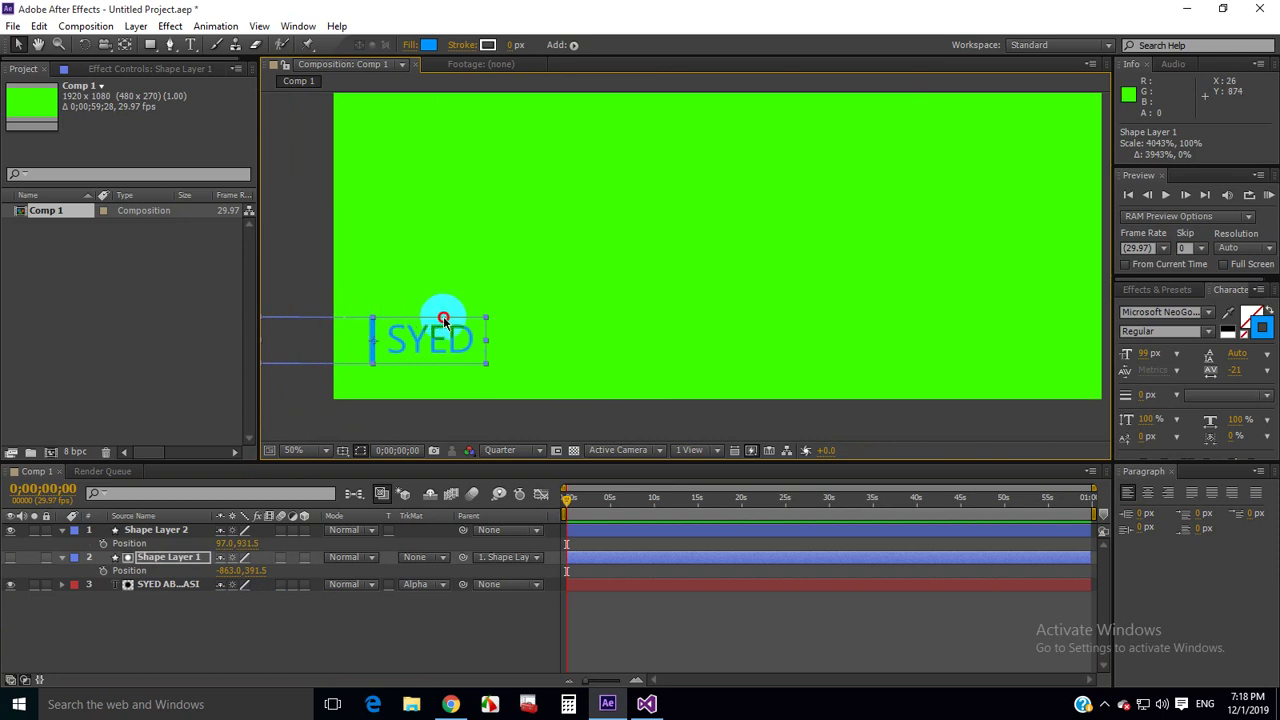
left_click(438, 318)
left_click_drag(438, 317, 563, 322)
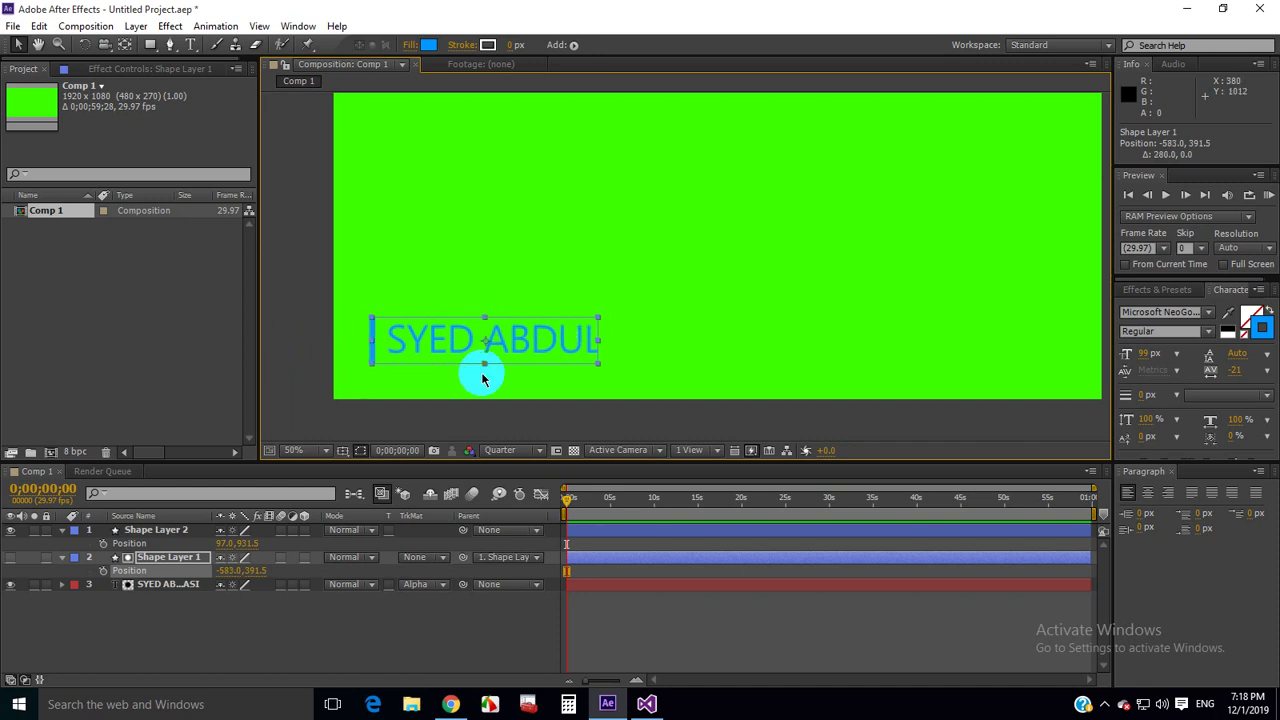
left_click(396, 342)
left_click(399, 362)
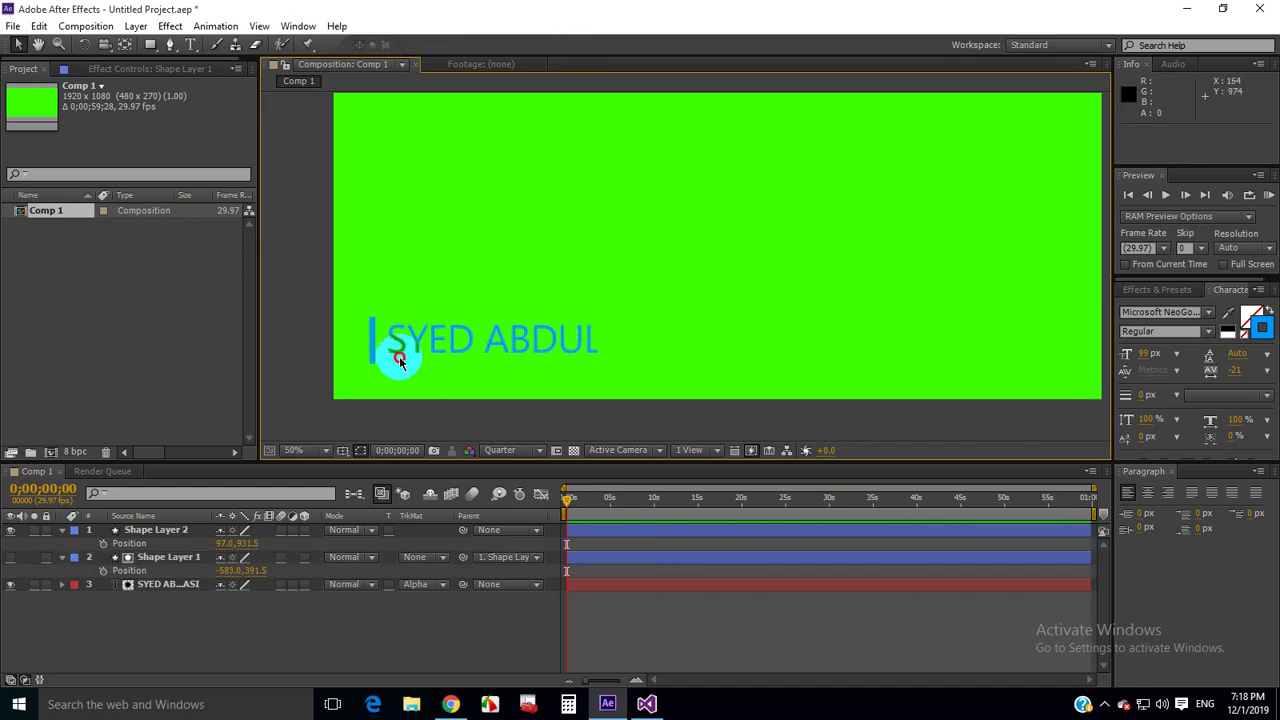
left_click(379, 326)
left_click(172, 558)
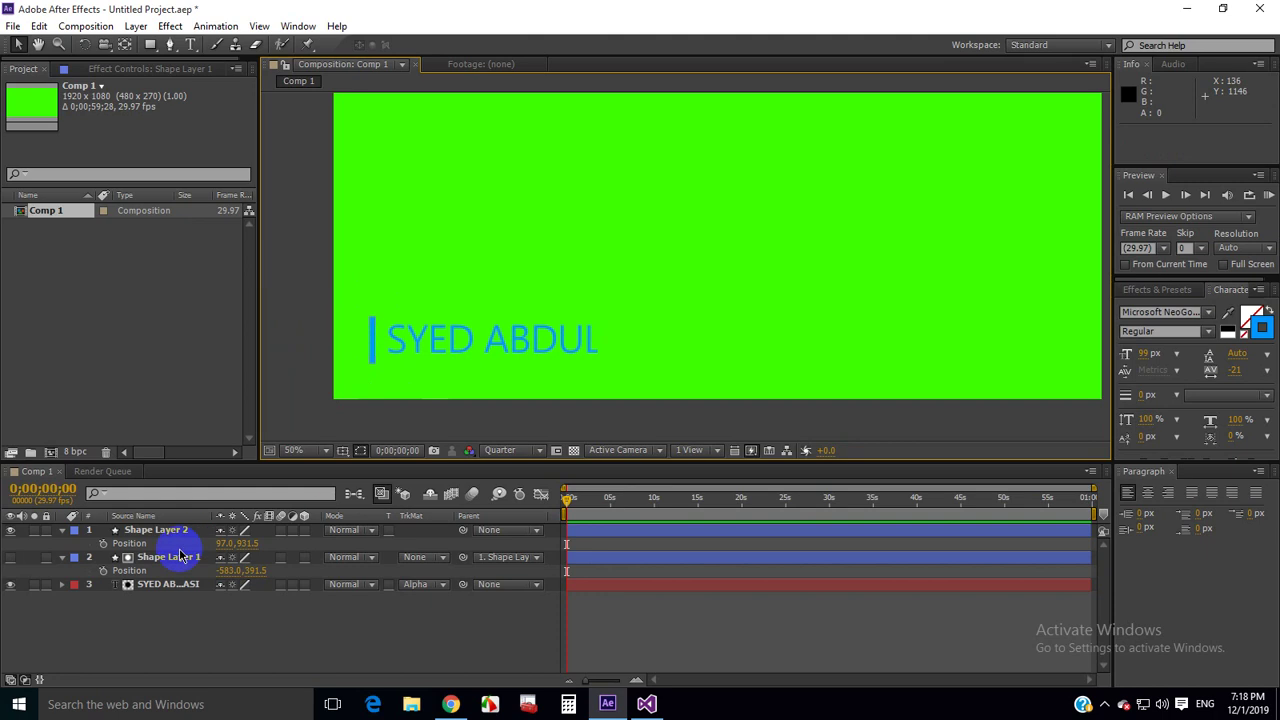
left_click(600, 342)
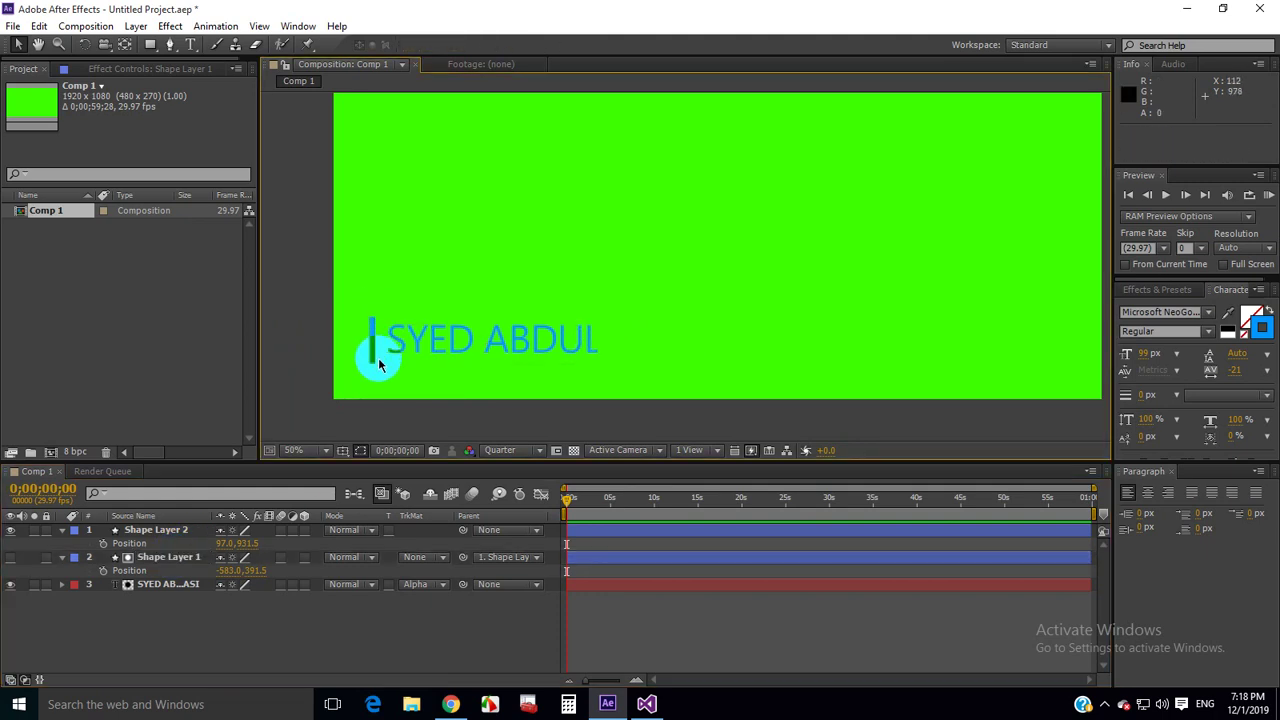
left_click(360, 332)
left_click(226, 552)
left_click(165, 558)
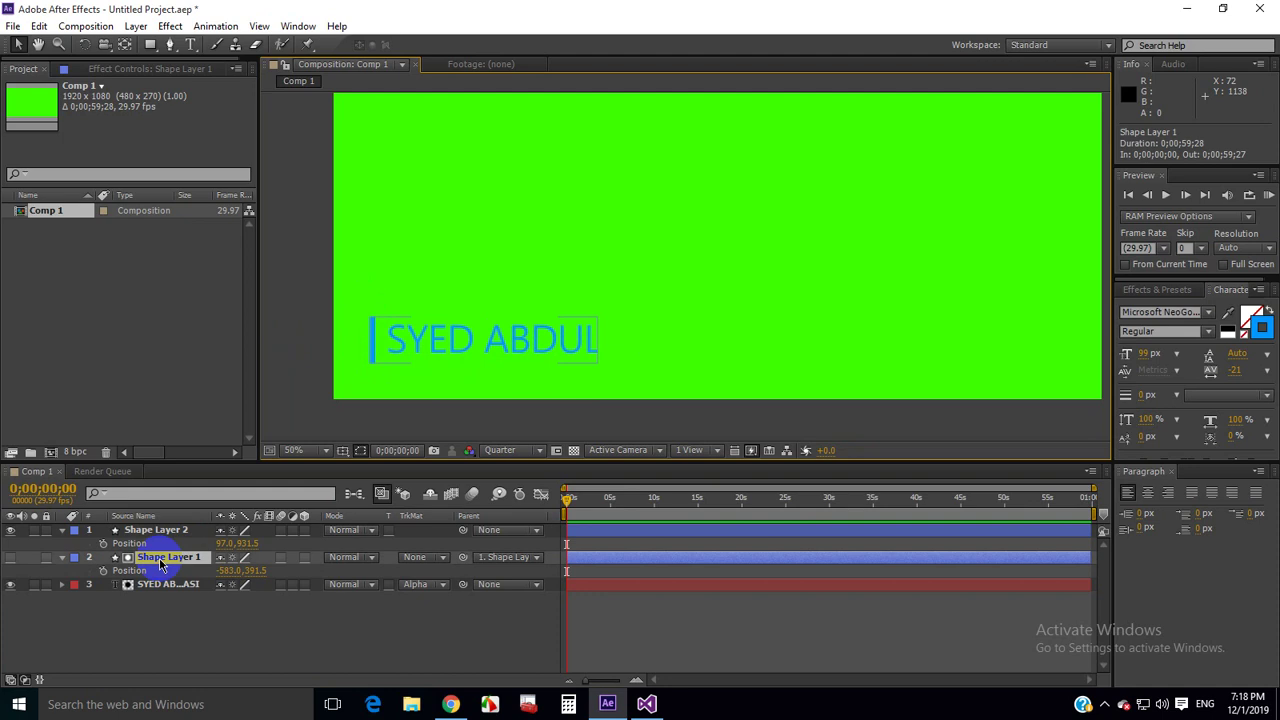
left_click_drag(634, 349, 600, 344)
left_click(600, 344)
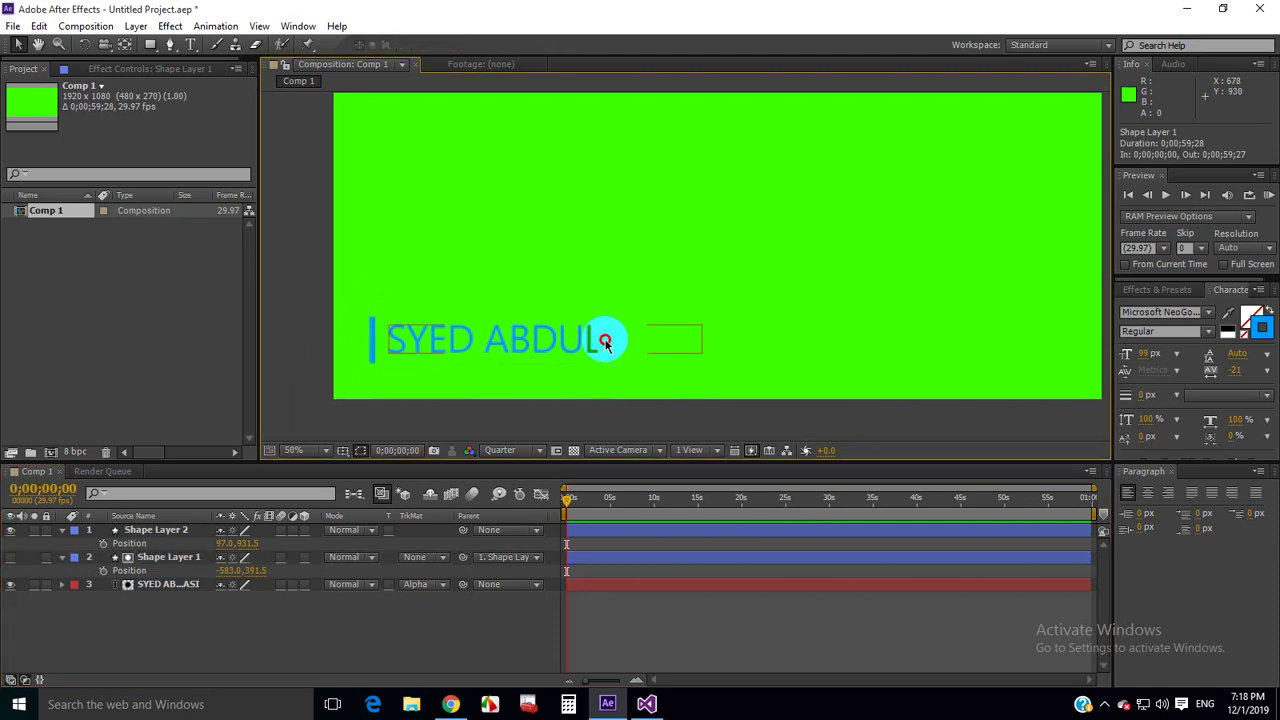
left_click(228, 514)
left_click(157, 562)
left_click(628, 354)
left_click_drag(628, 354, 645, 341)
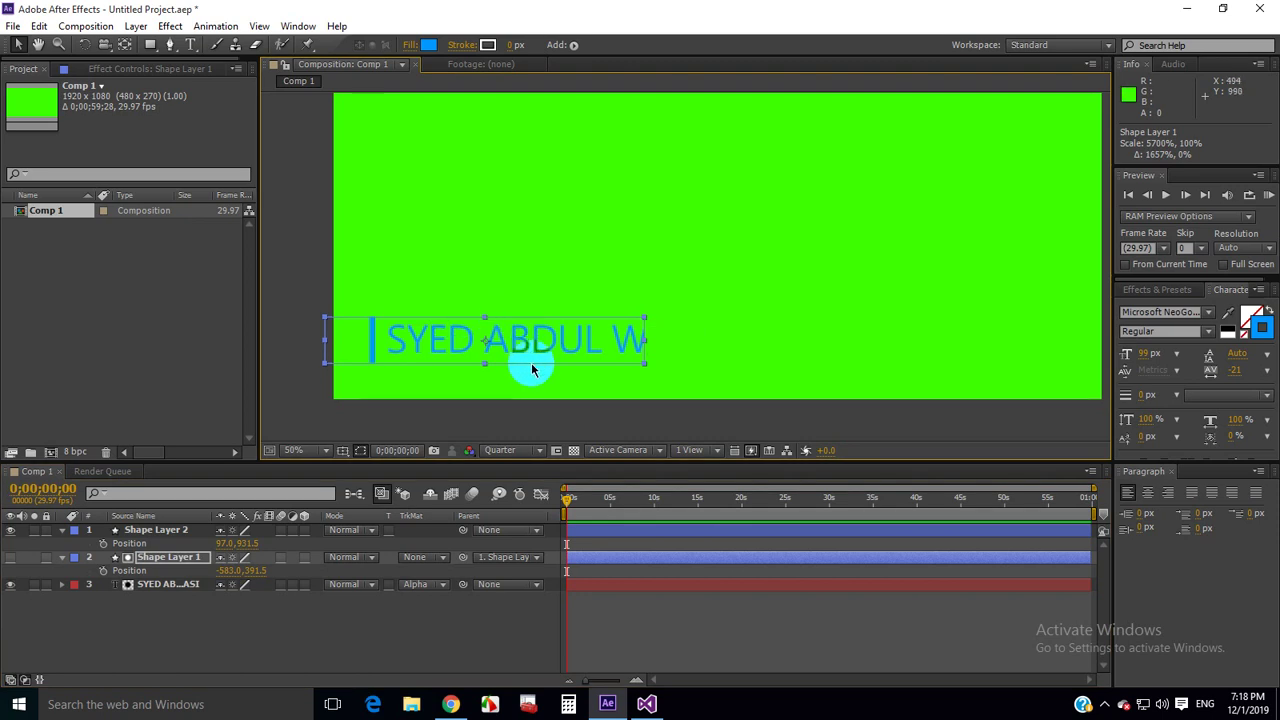
left_click_drag(550, 365, 598, 360)
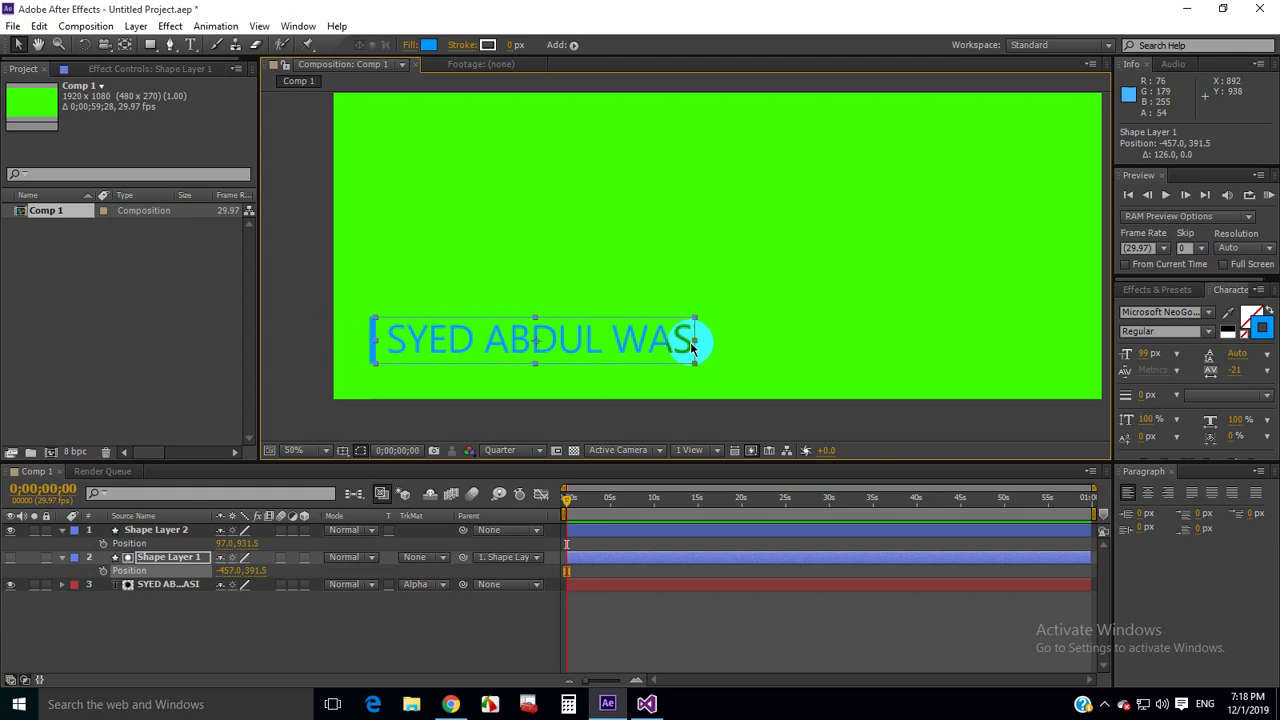
left_click_drag(691, 343, 701, 344)
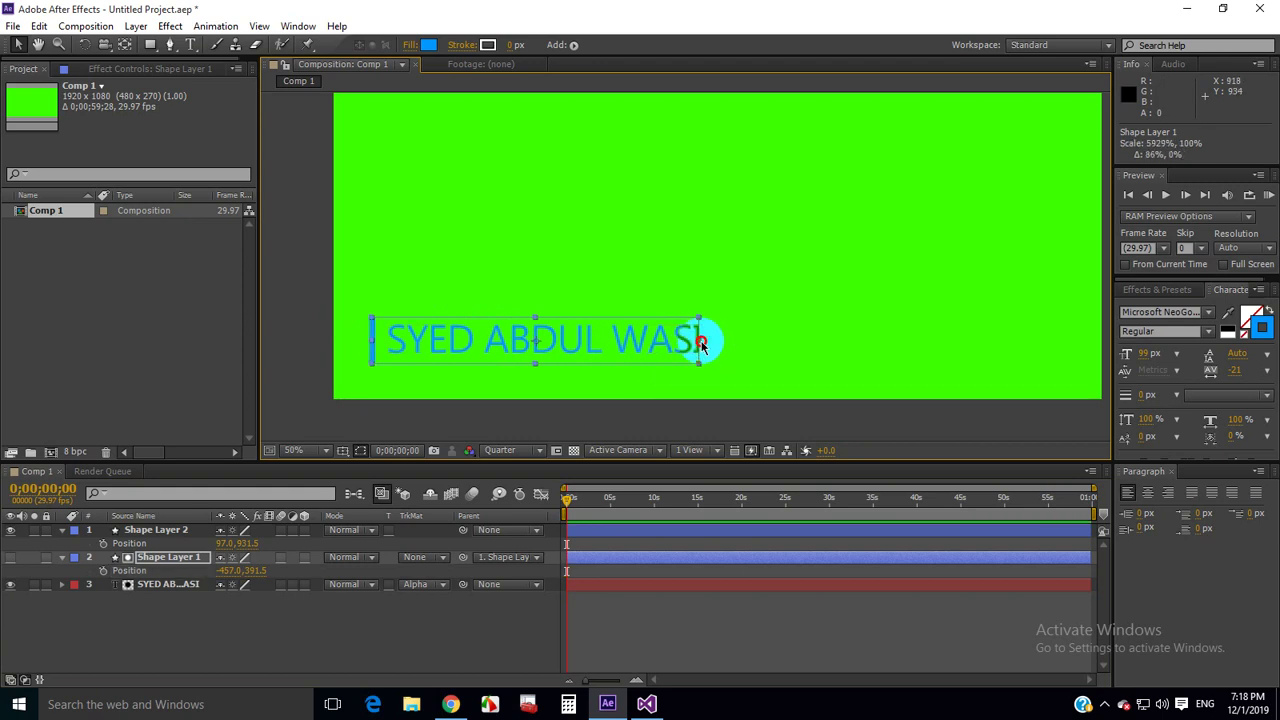
left_click_drag(657, 369, 667, 365)
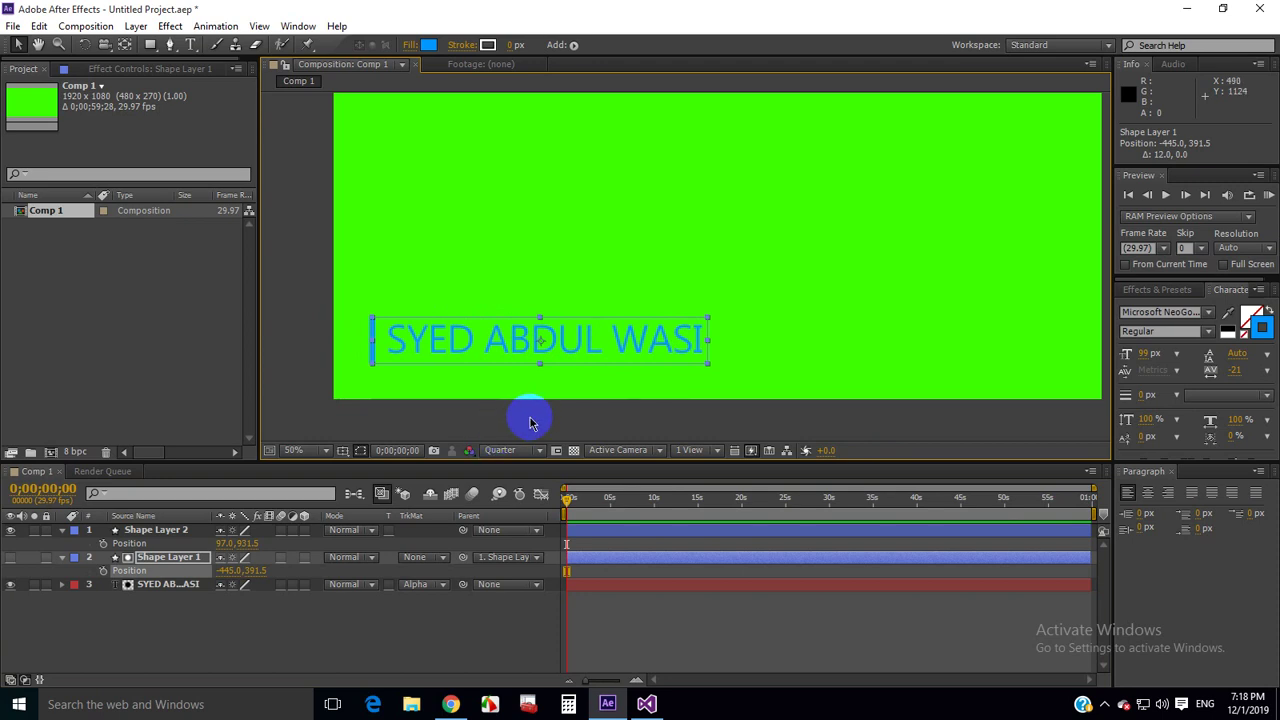
left_click(660, 365)
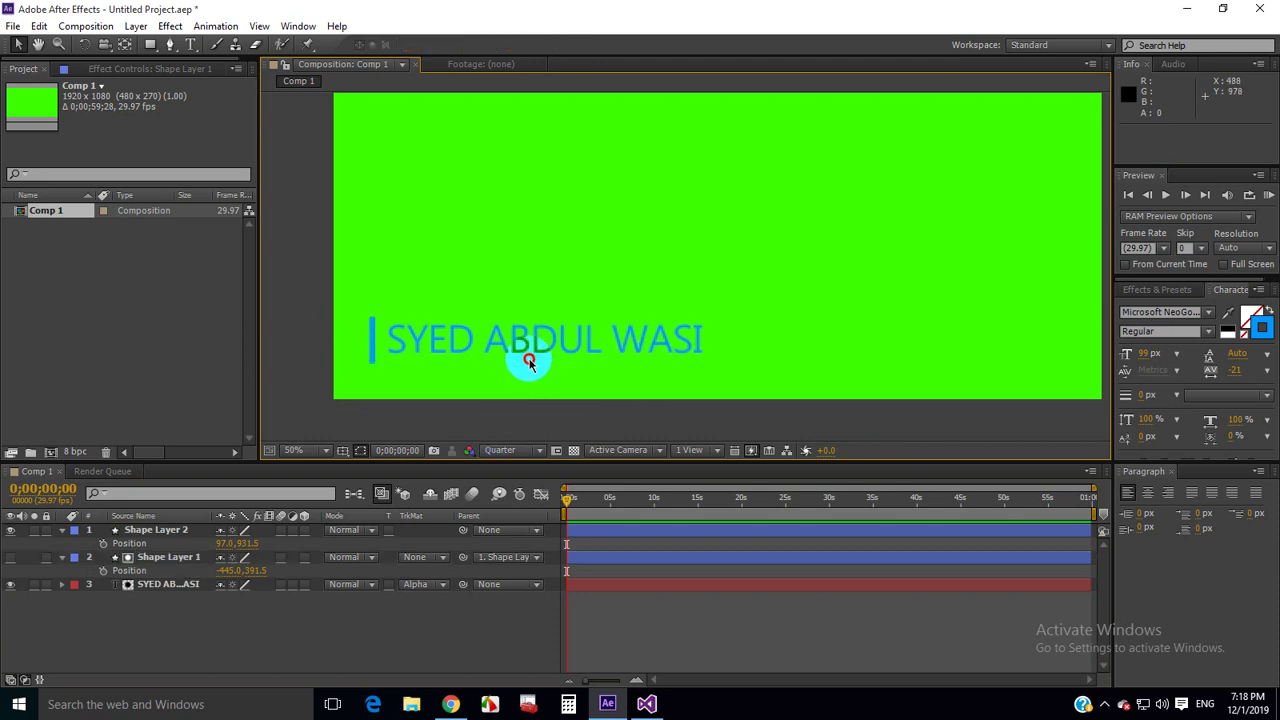
Step: Move the bar back left to hide the name and collapse Shape Layer 1's Position
left_click(175, 556)
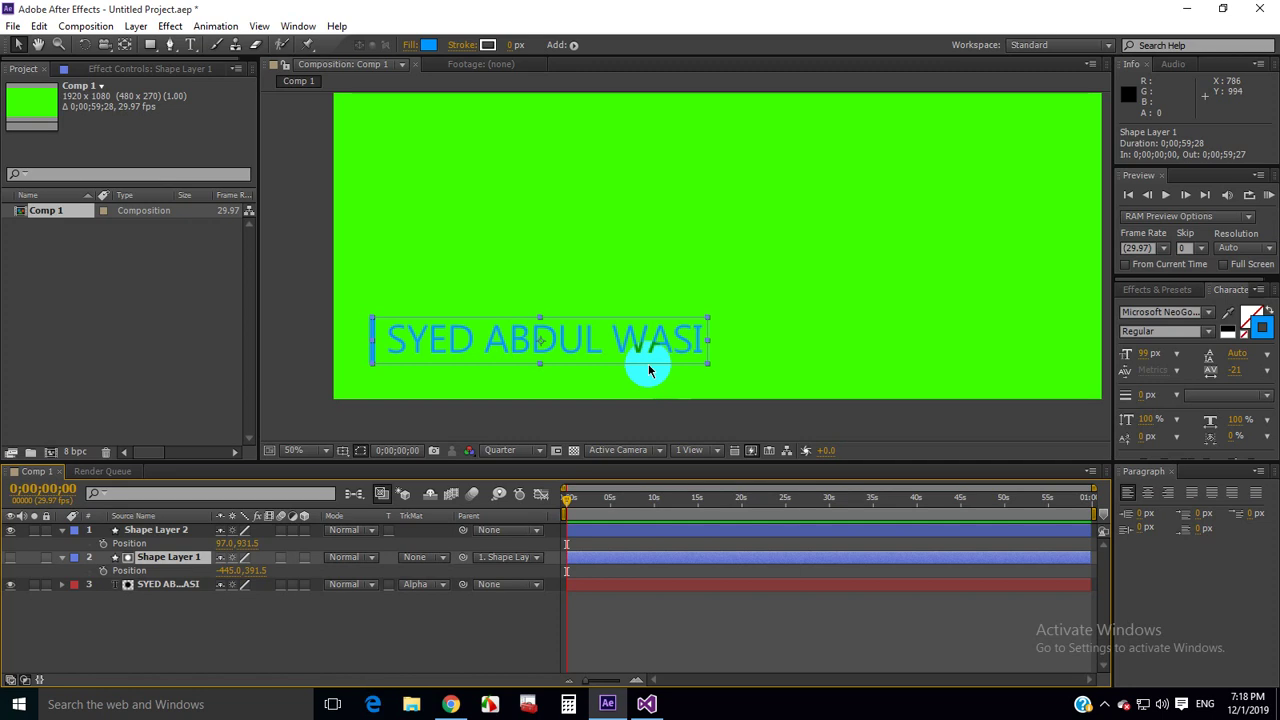
left_click_drag(648, 370, 322, 367)
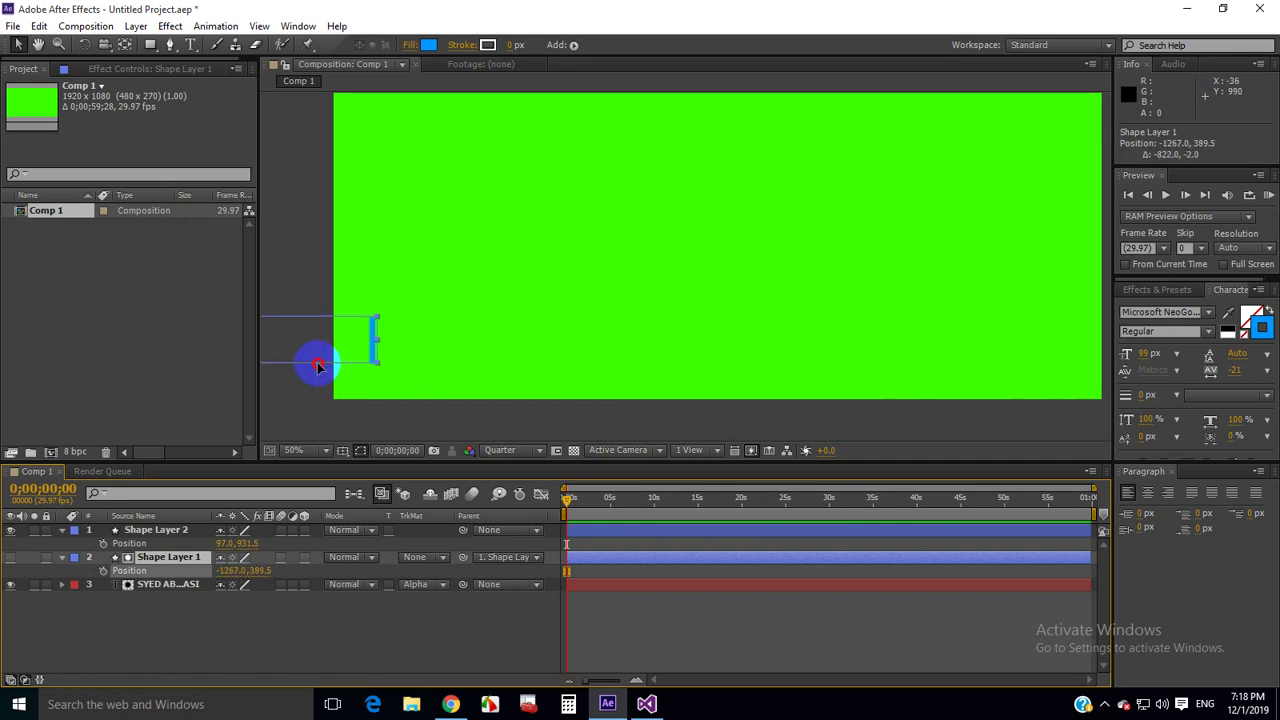
left_click_drag(318, 366, 319, 365)
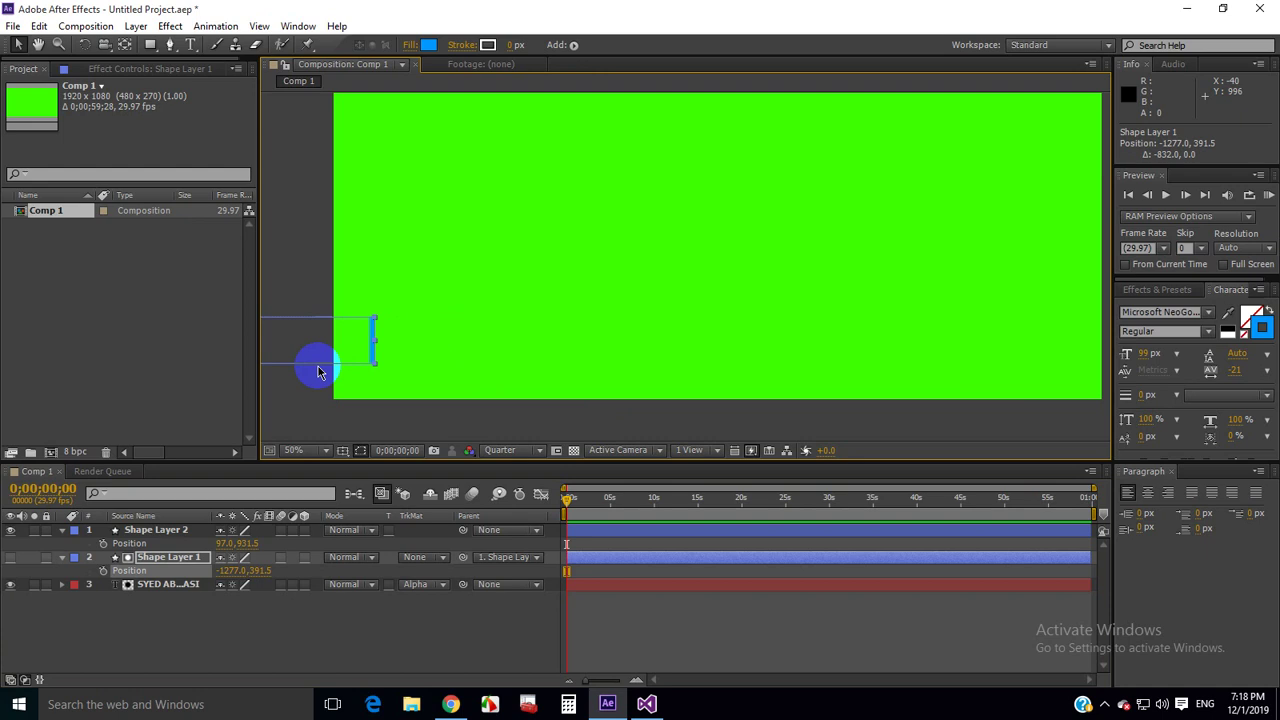
left_click(170, 553)
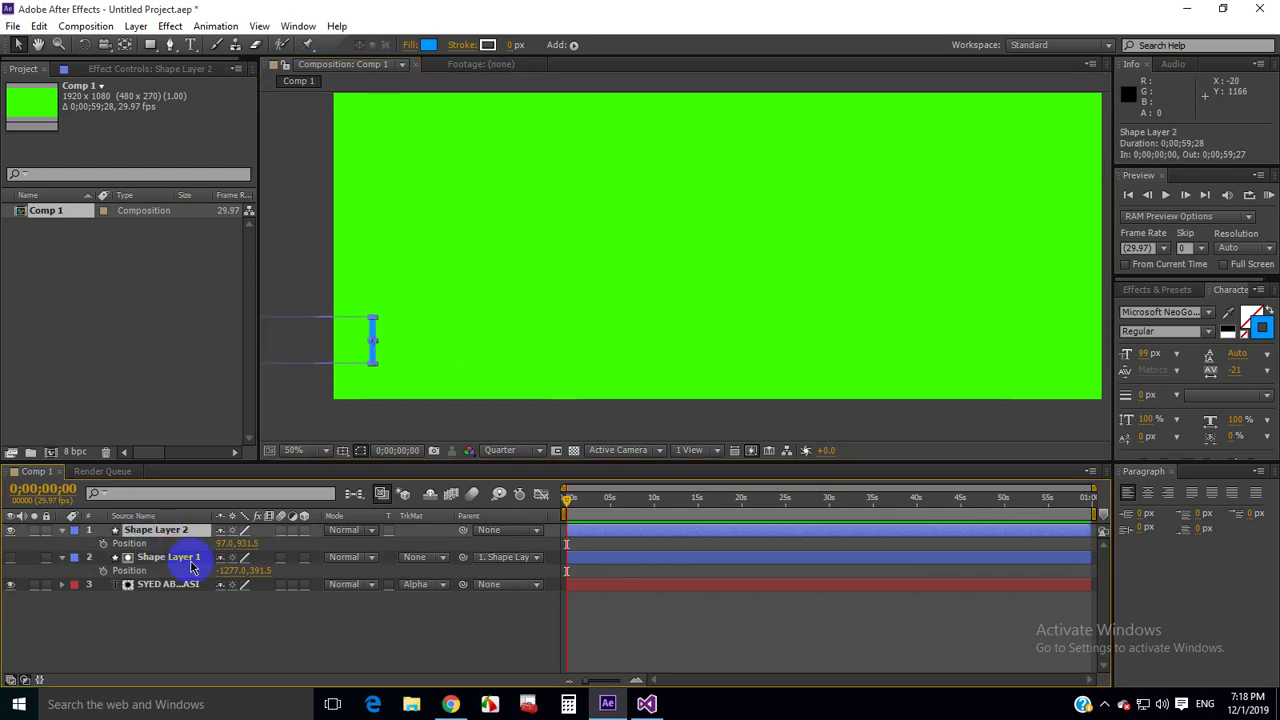
left_click(248, 585)
left_click(66, 560)
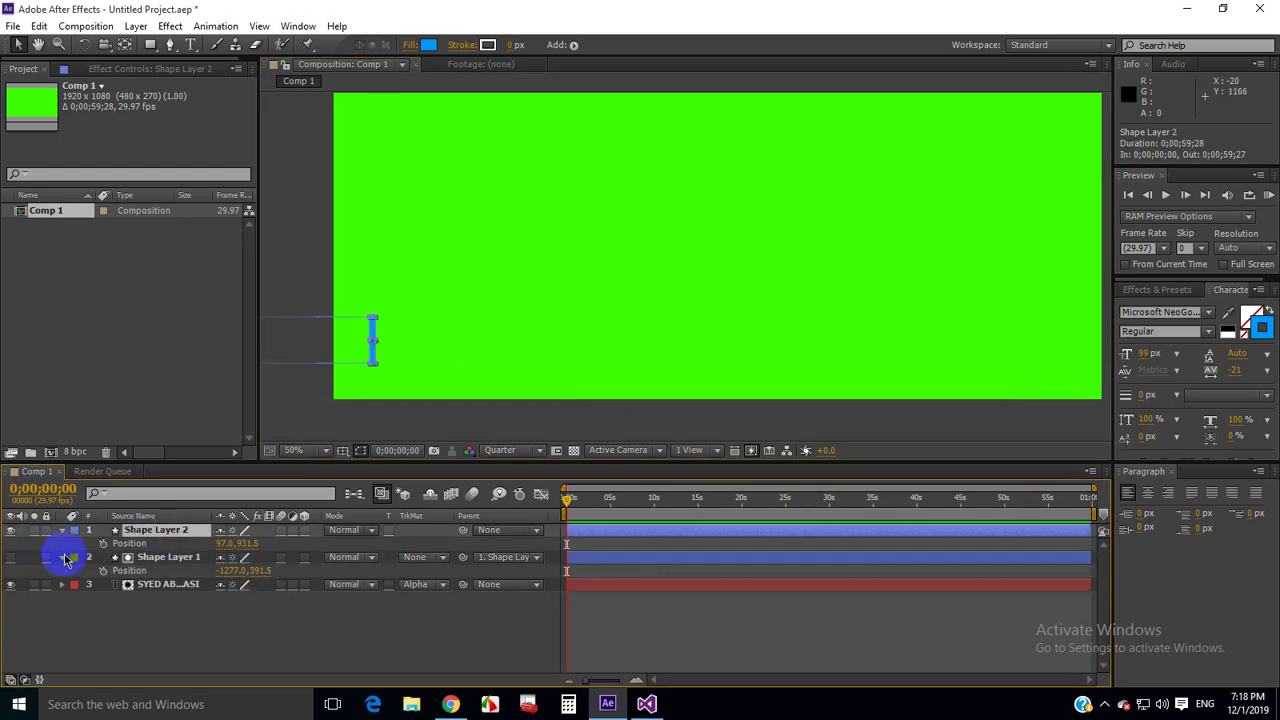
left_click(130, 562)
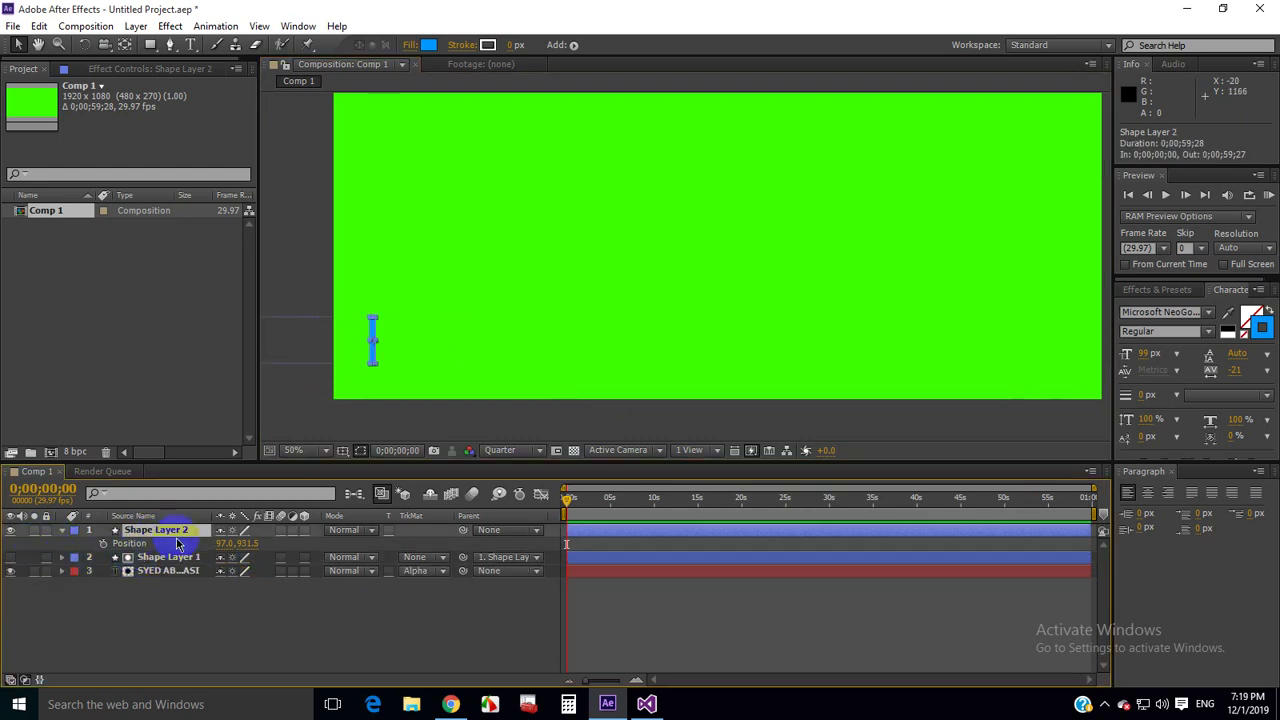
Step: Test-slide Shape Layer 2's Position, undo it, zoom to 50% and show its Scale
left_click(224, 555)
left_click_drag(221, 545, 894, 541)
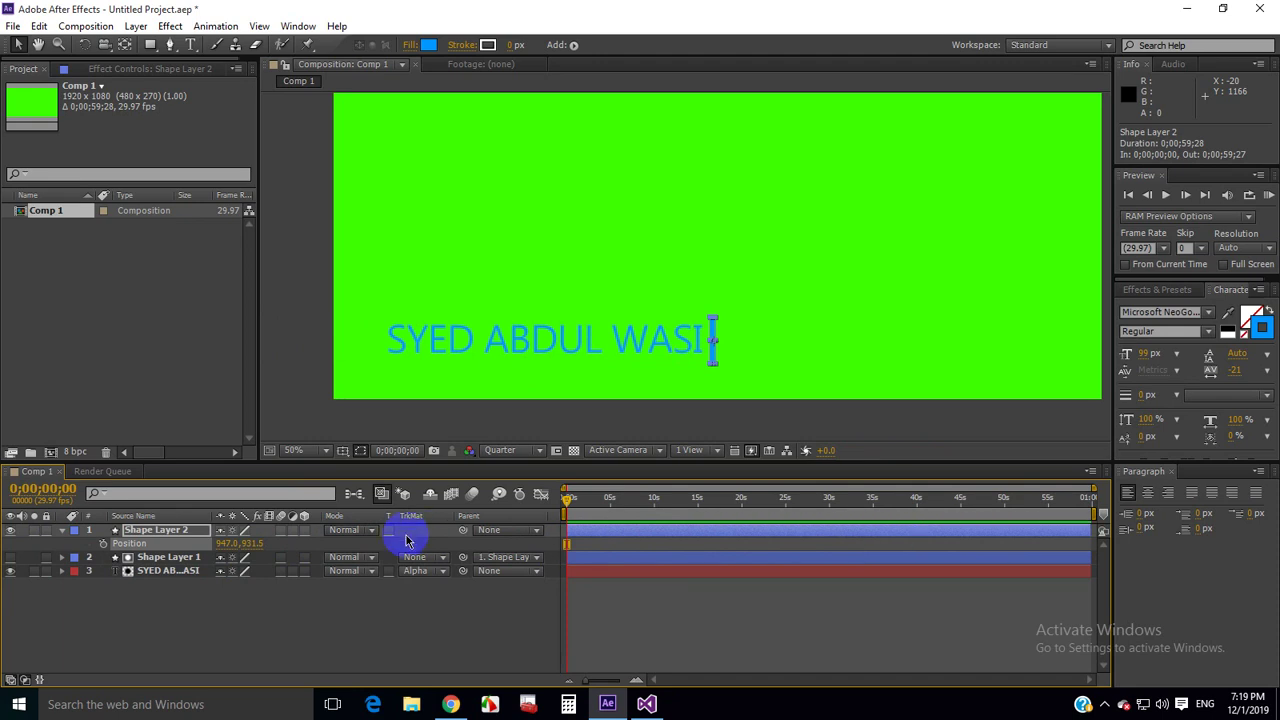
key("ctrl+z")
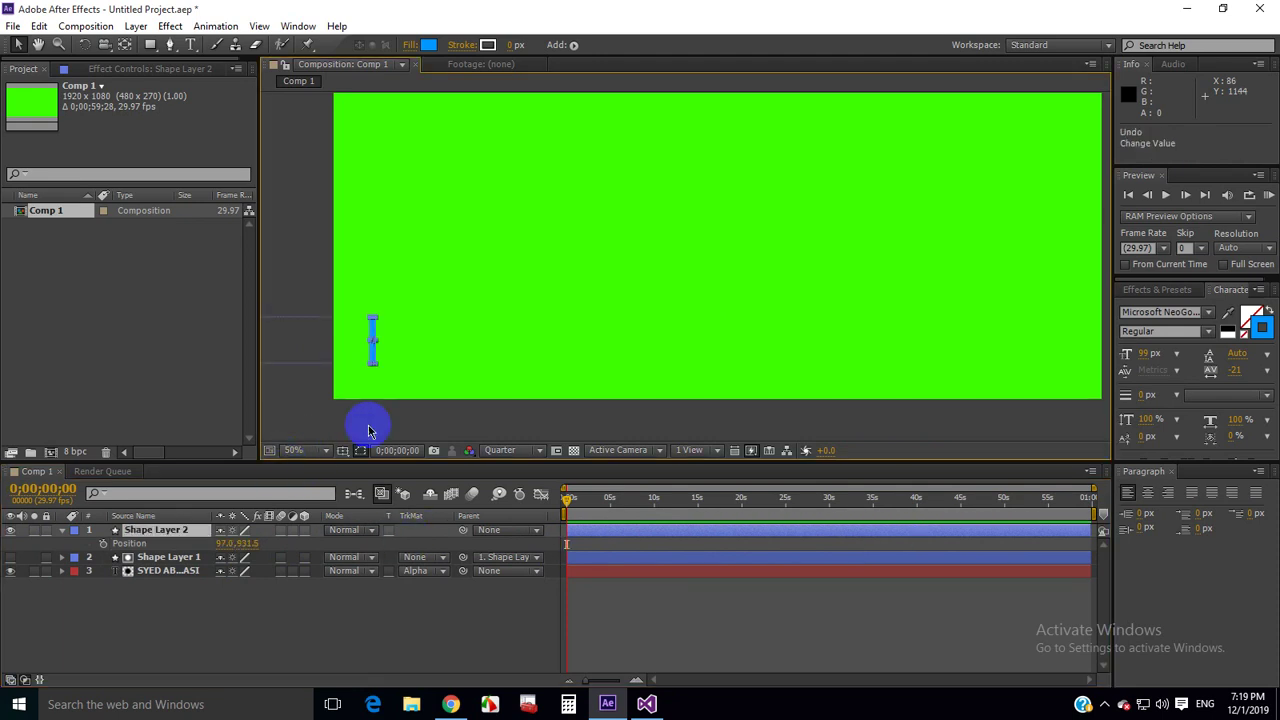
left_click(368, 430)
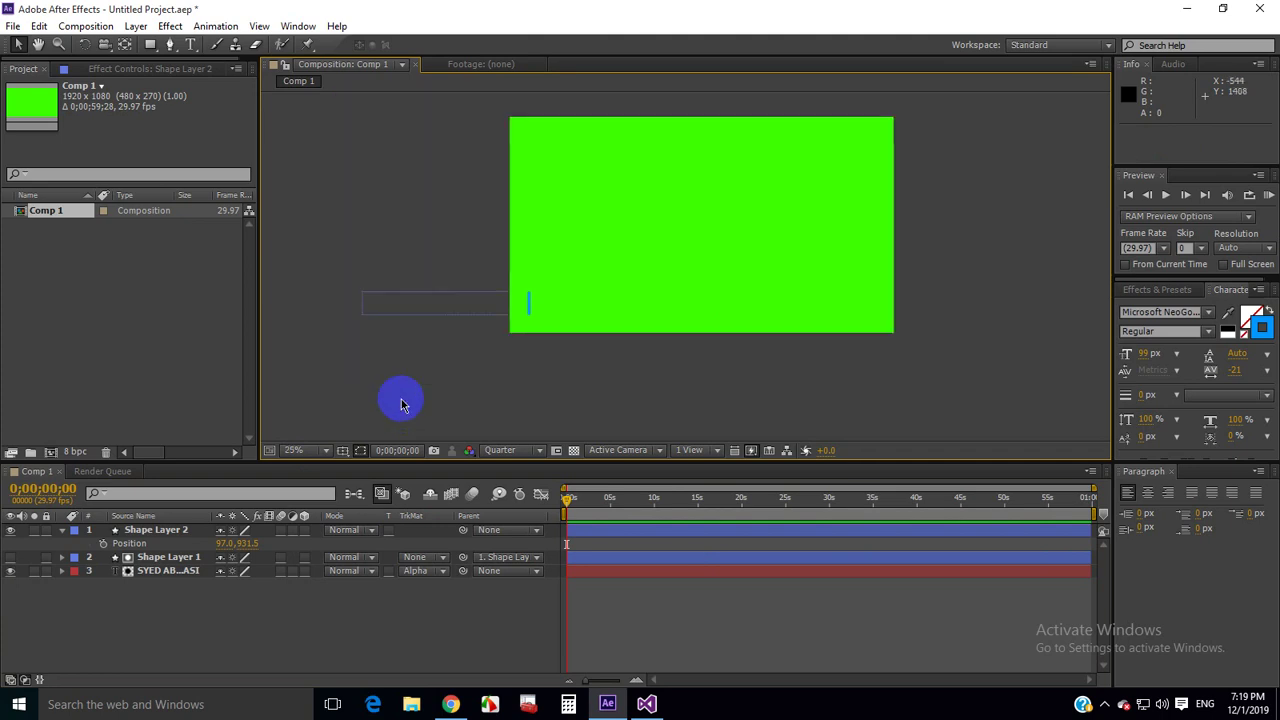
key(".")
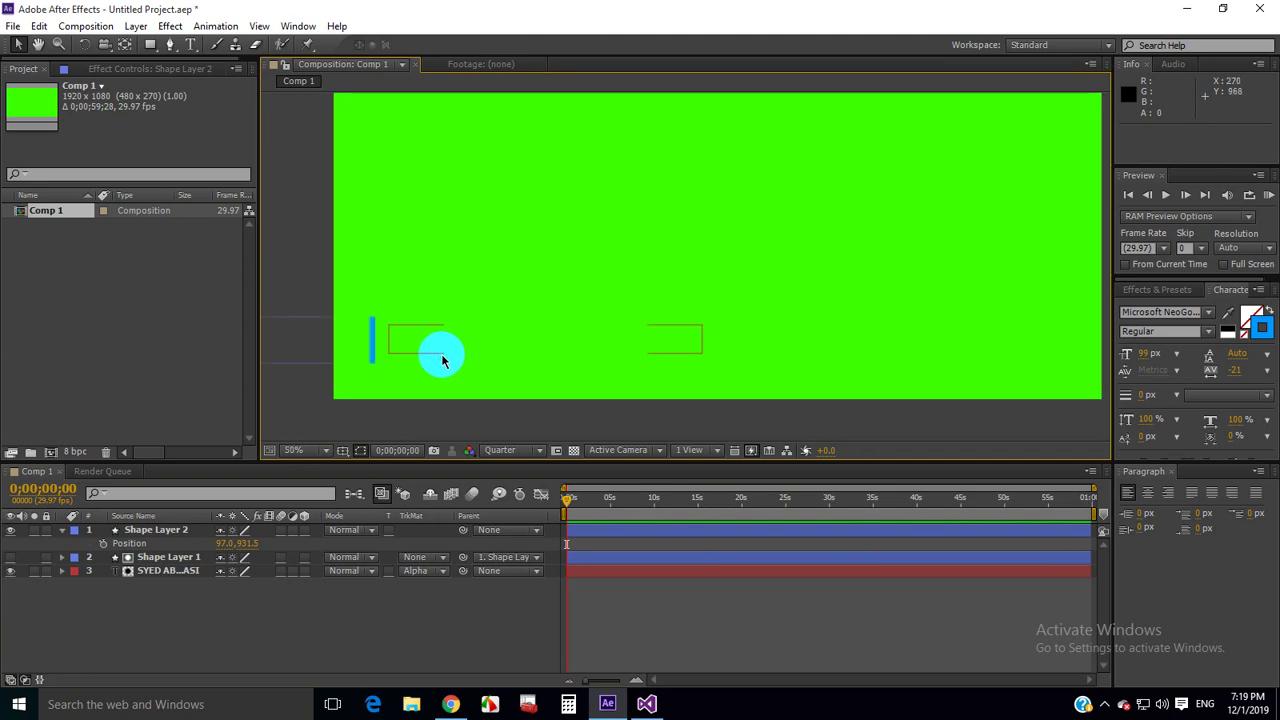
left_click(170, 532)
key("s")
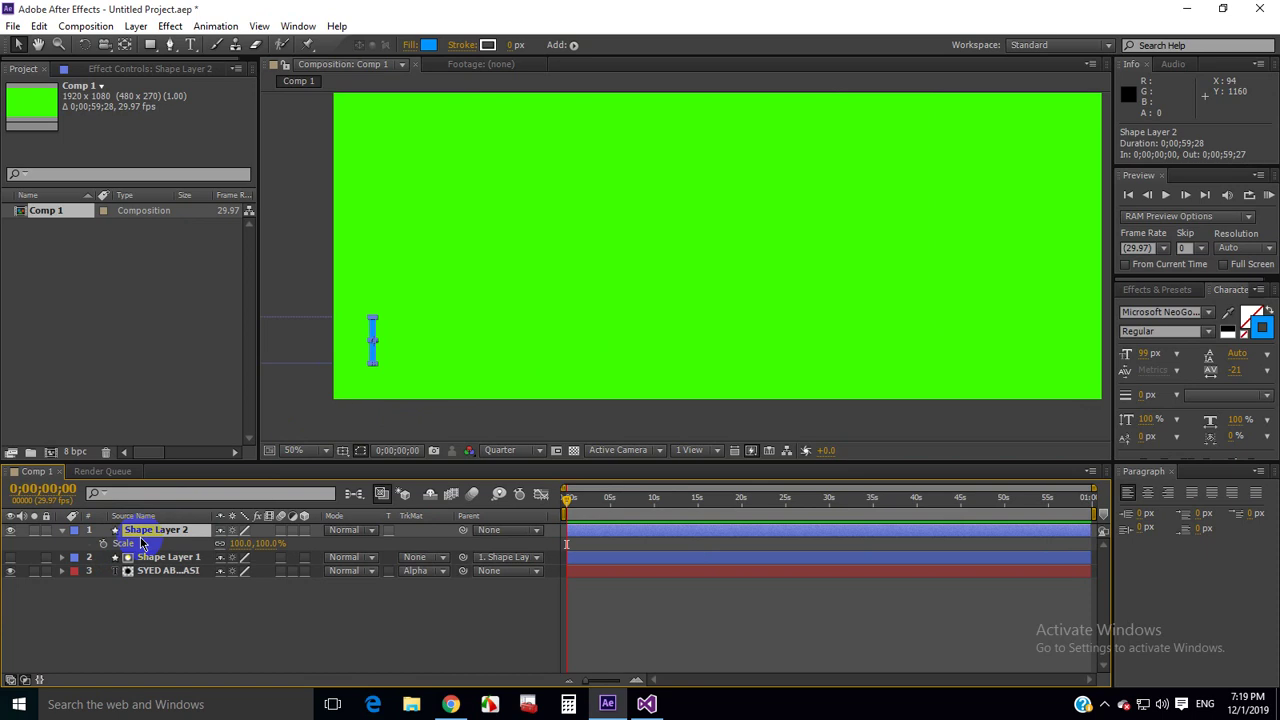
Step: Set a Scale keyframe of 0% on Shape Layer 2 at the first frame
left_click(555, 533)
left_click(120, 566)
left_click(103, 543)
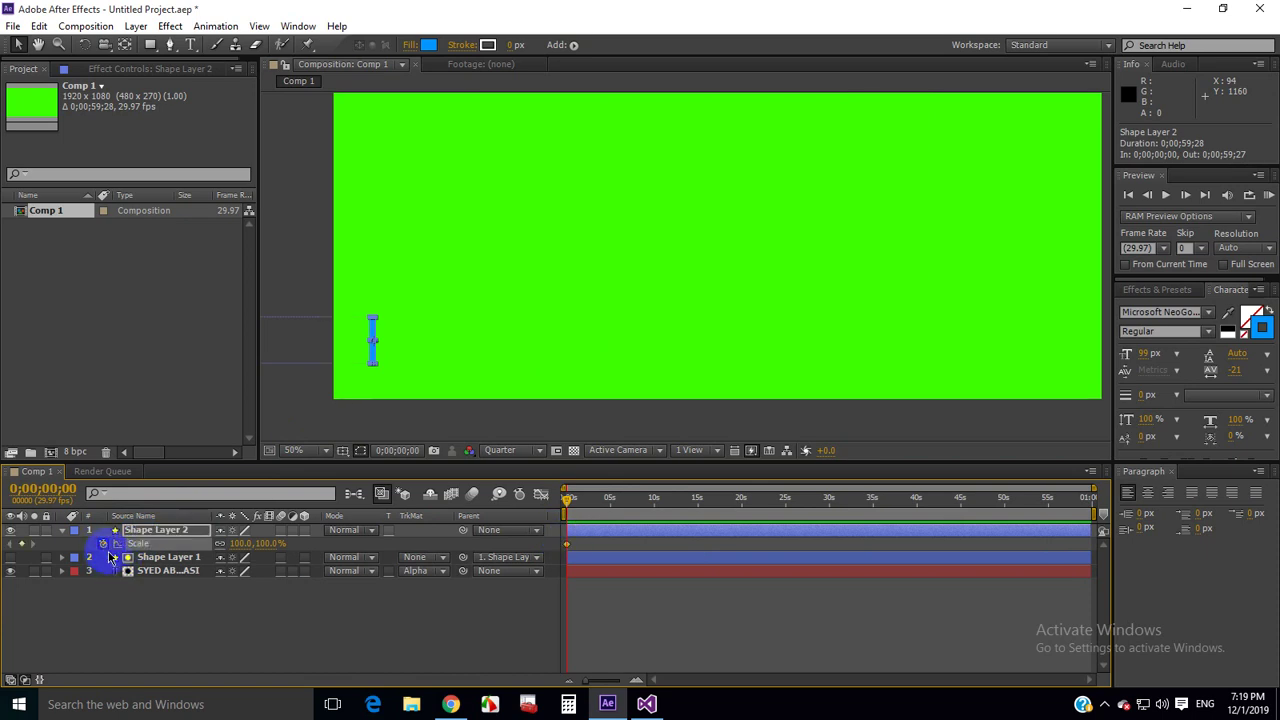
left_click(241, 543)
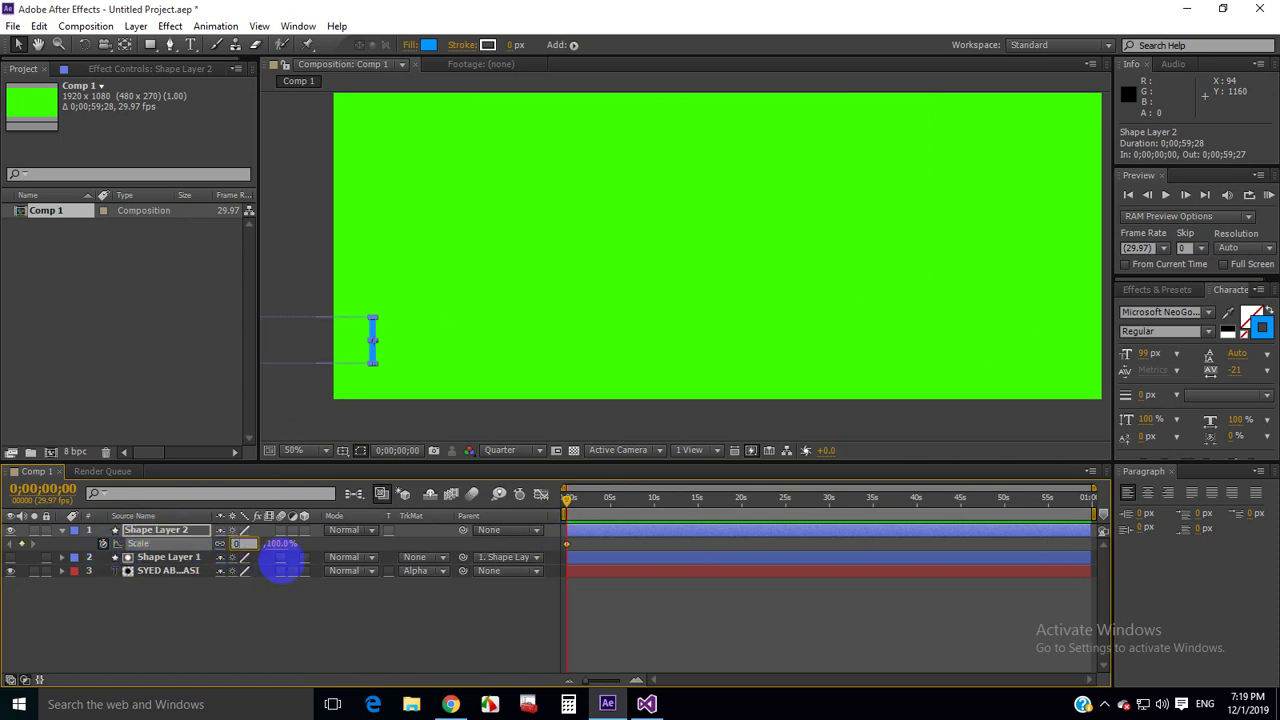
type("0")
key("Return")
left_click(310, 370)
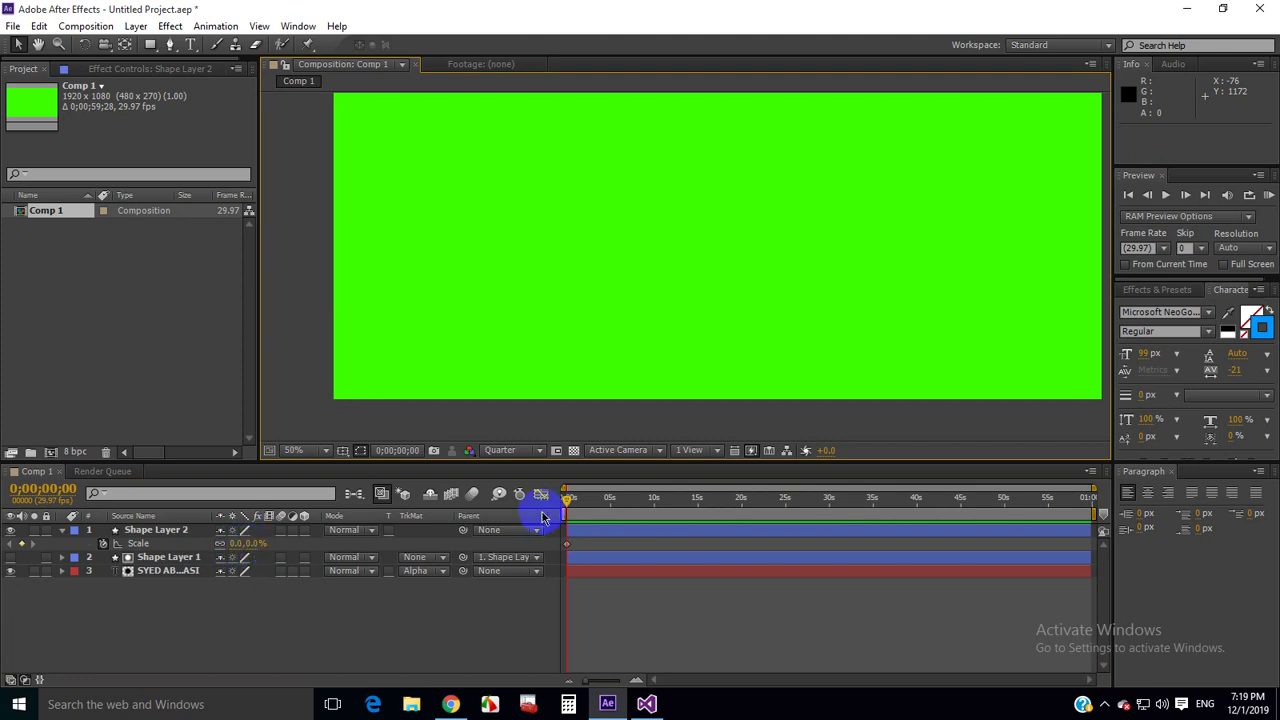
Step: Near one second, add a second Scale keyframe at 100%
left_click_drag(571, 506, 587, 510)
key("equal")
key("equal")
key("equal")
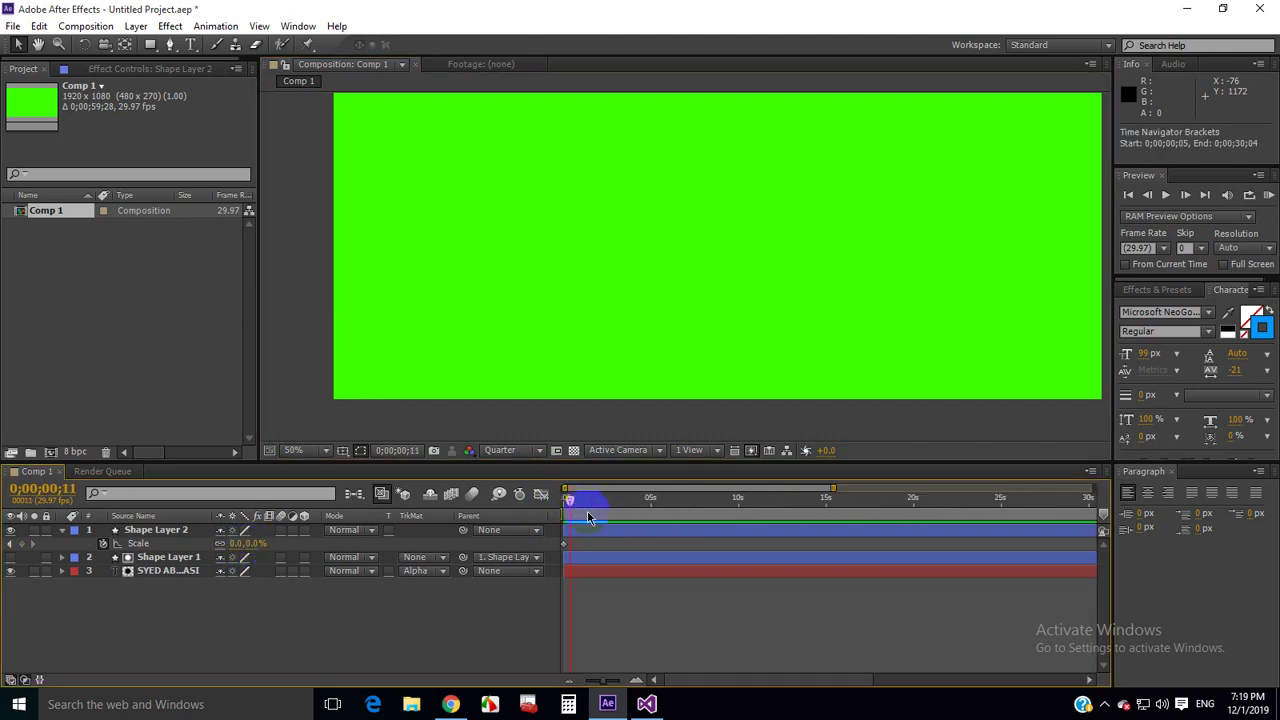
left_click_drag(698, 688, 690, 686)
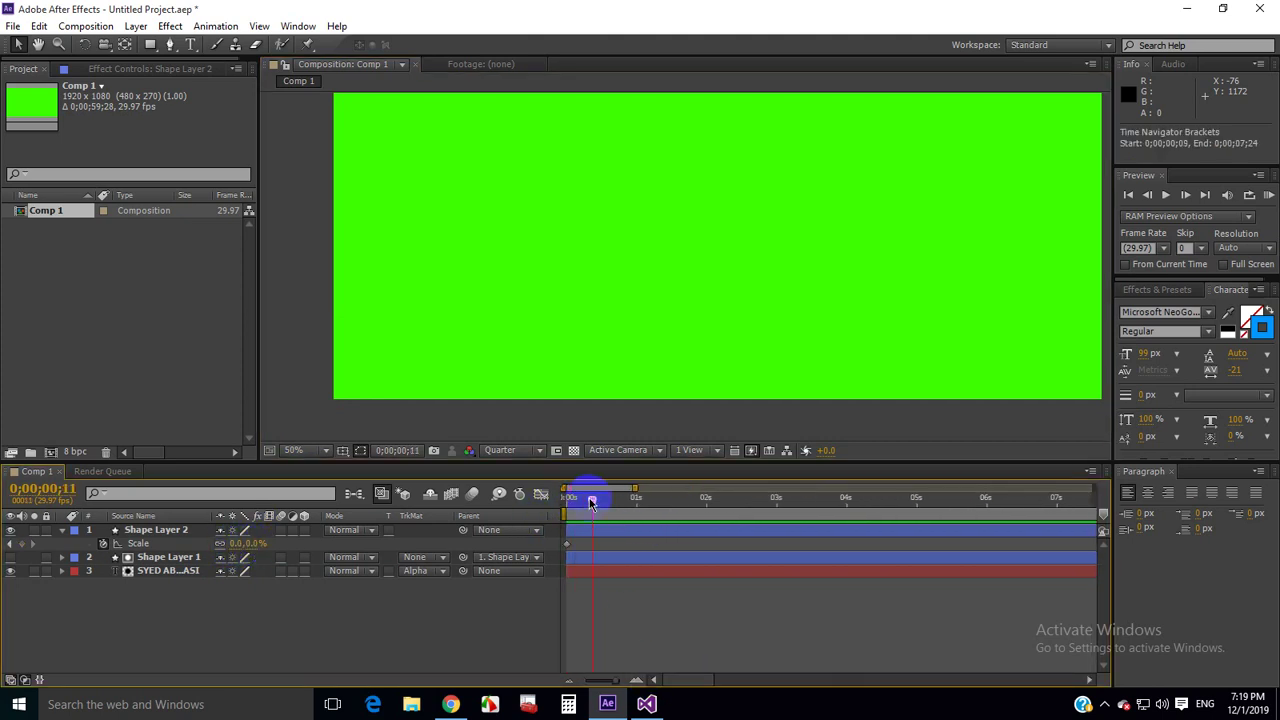
left_click_drag(588, 500, 627, 503)
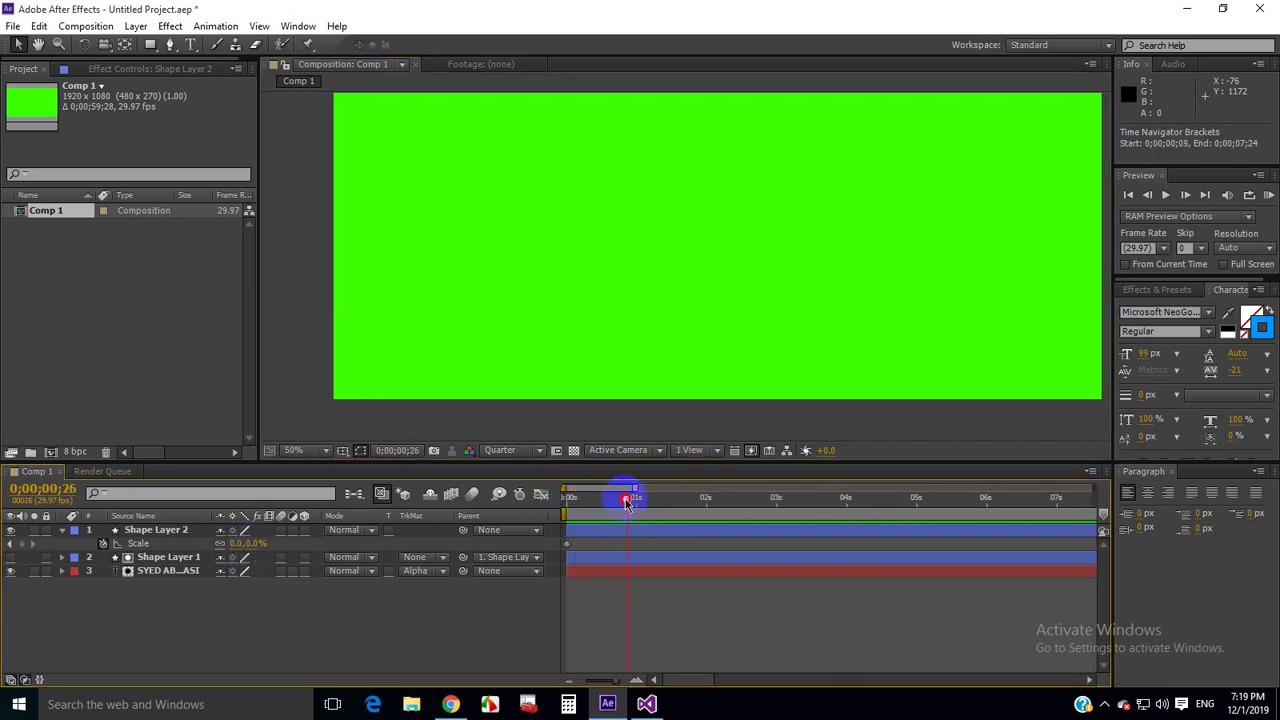
left_click(245, 543)
key("Return")
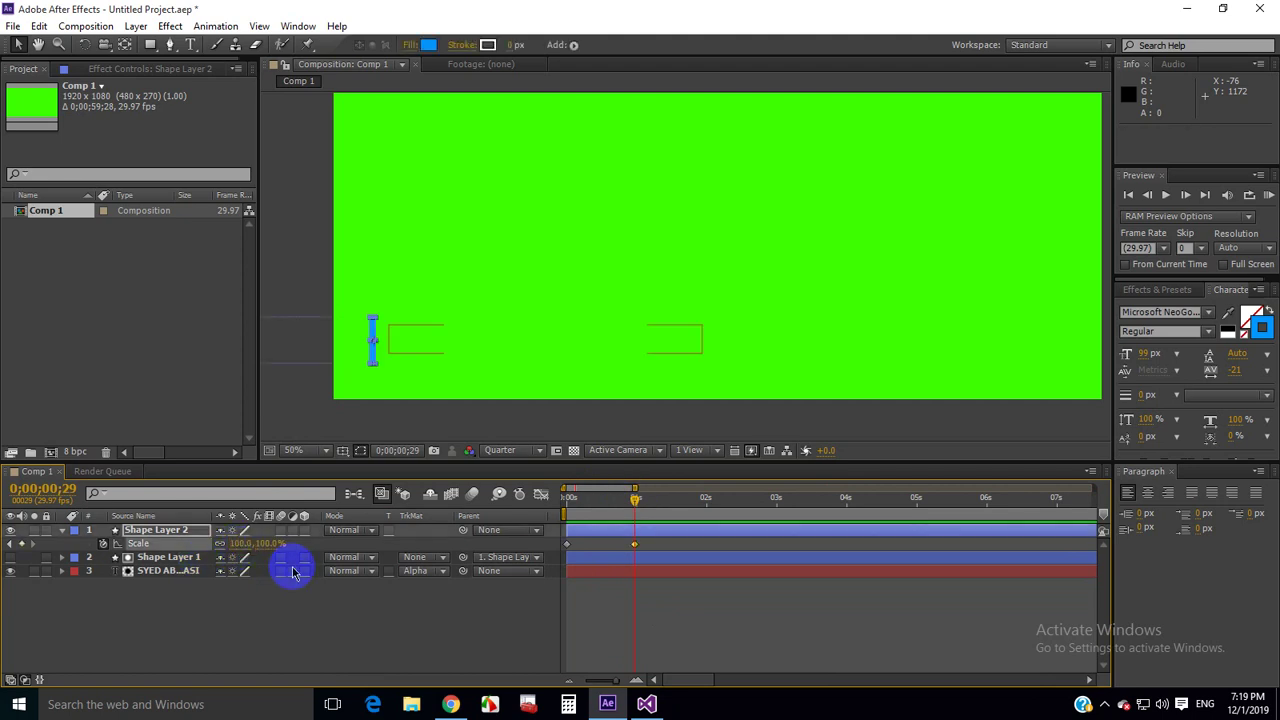
Step: Drag the 100% Scale keyframe earlier, to around 0;00;09
left_click_drag(600, 500, 533, 508)
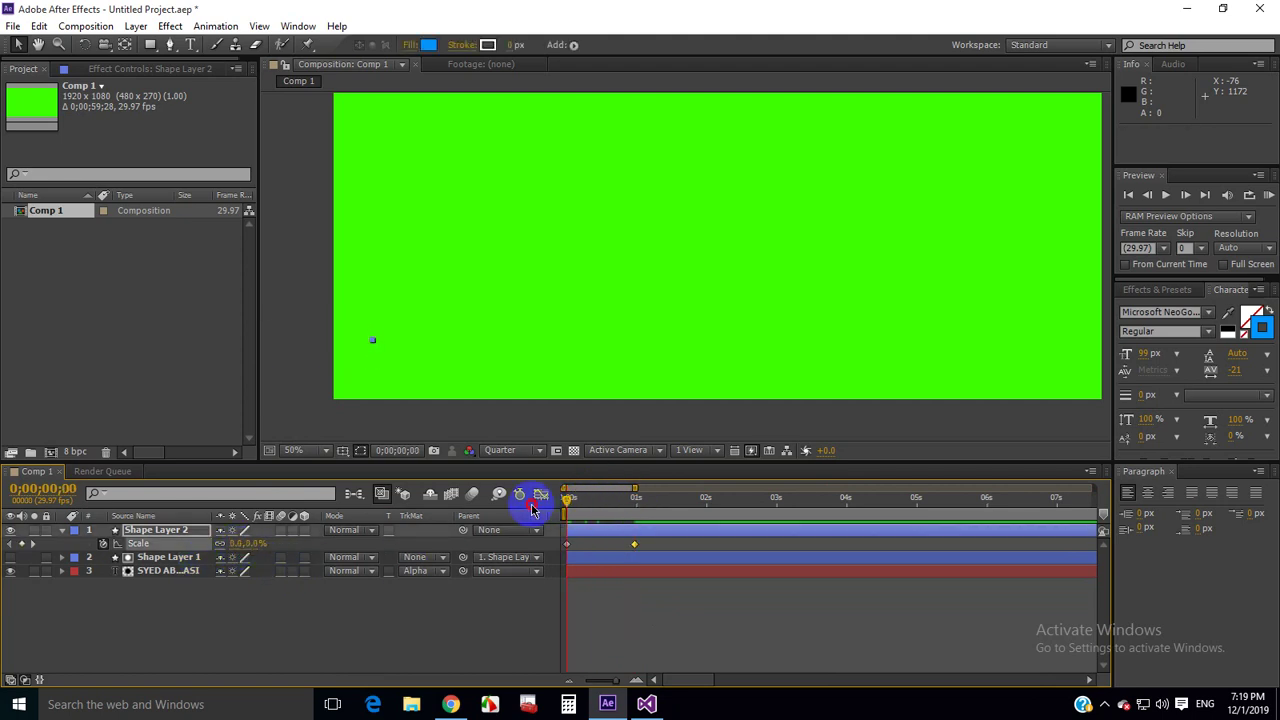
left_click(457, 427)
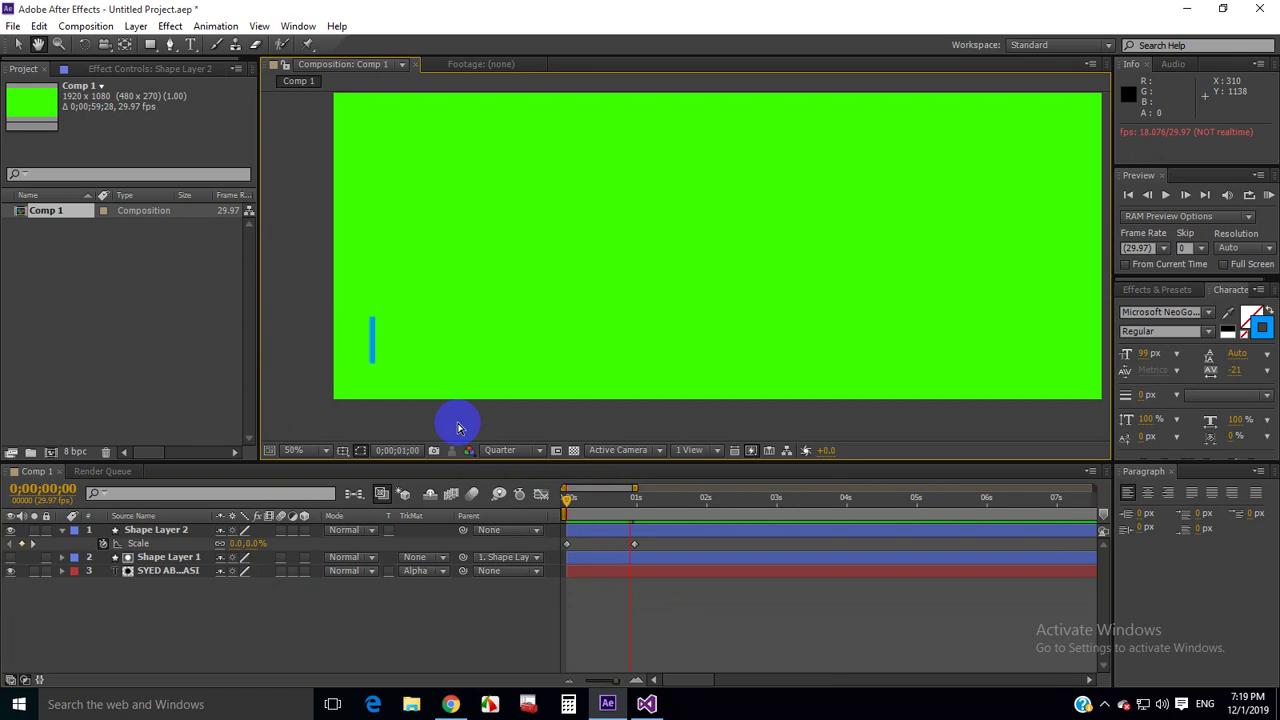
left_click(640, 497)
left_click_drag(634, 543, 612, 548)
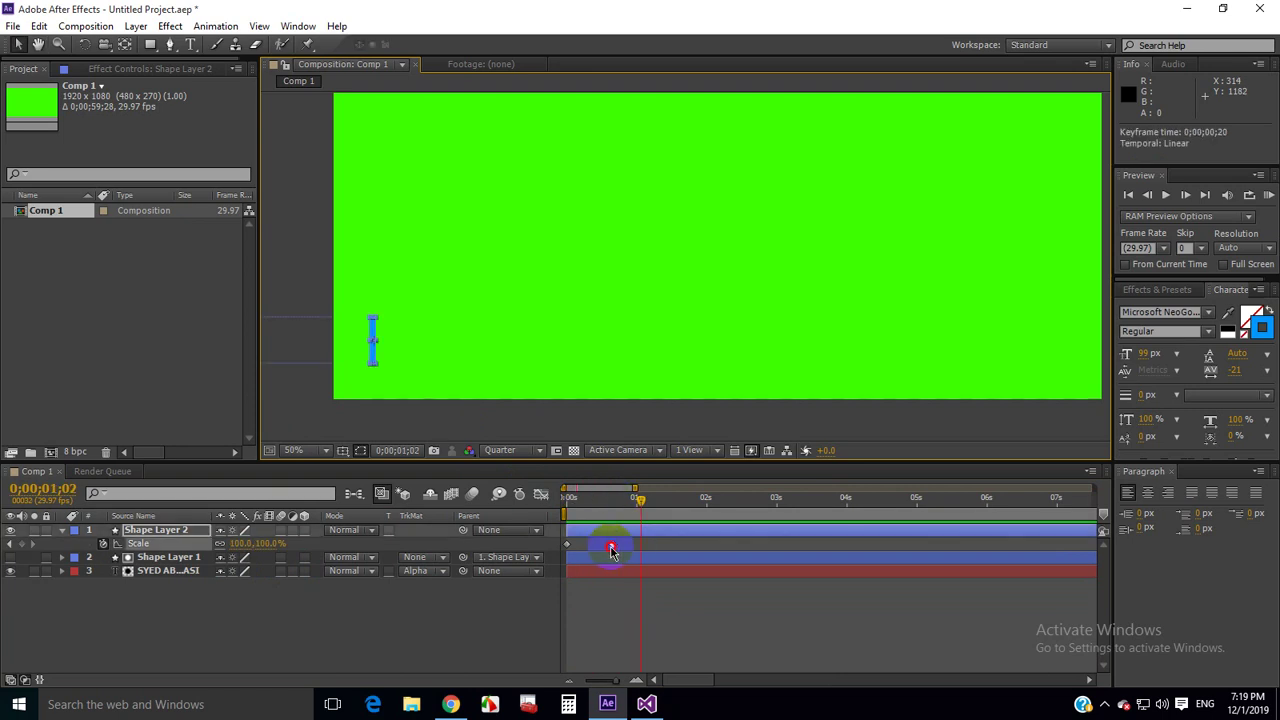
left_click_drag(640, 497, 586, 503)
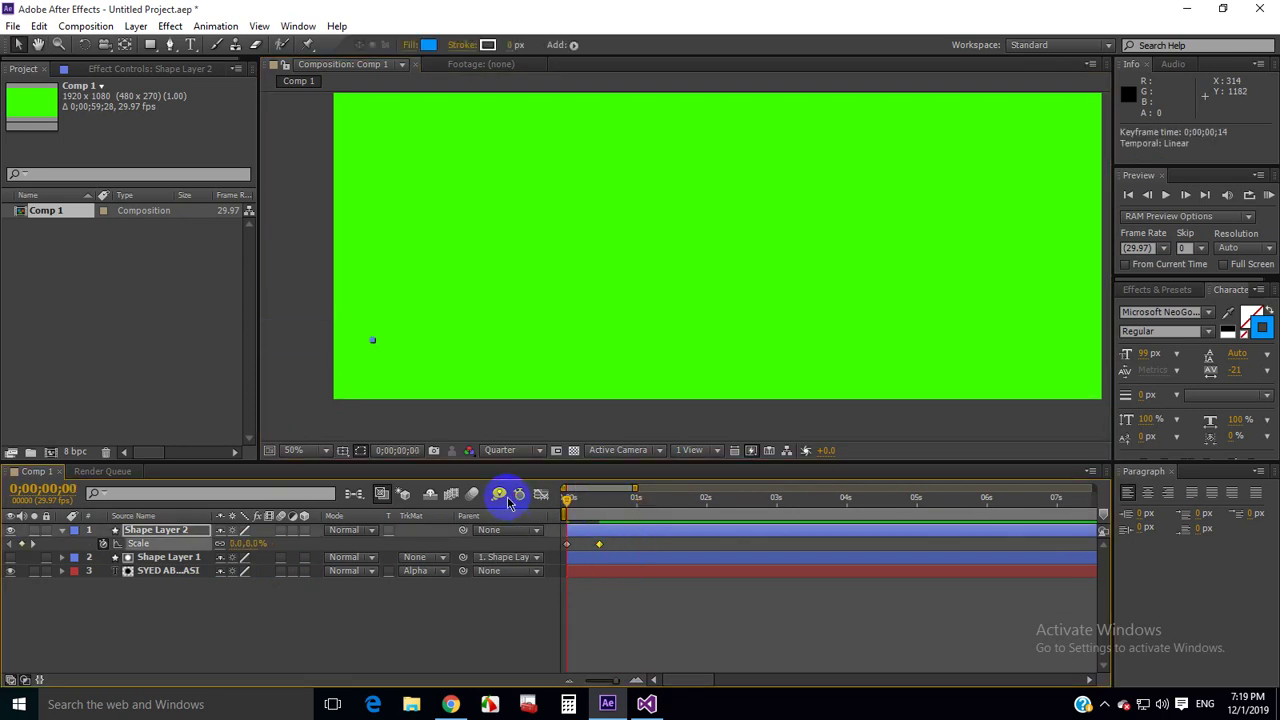
left_click(489, 417)
left_click(575, 576)
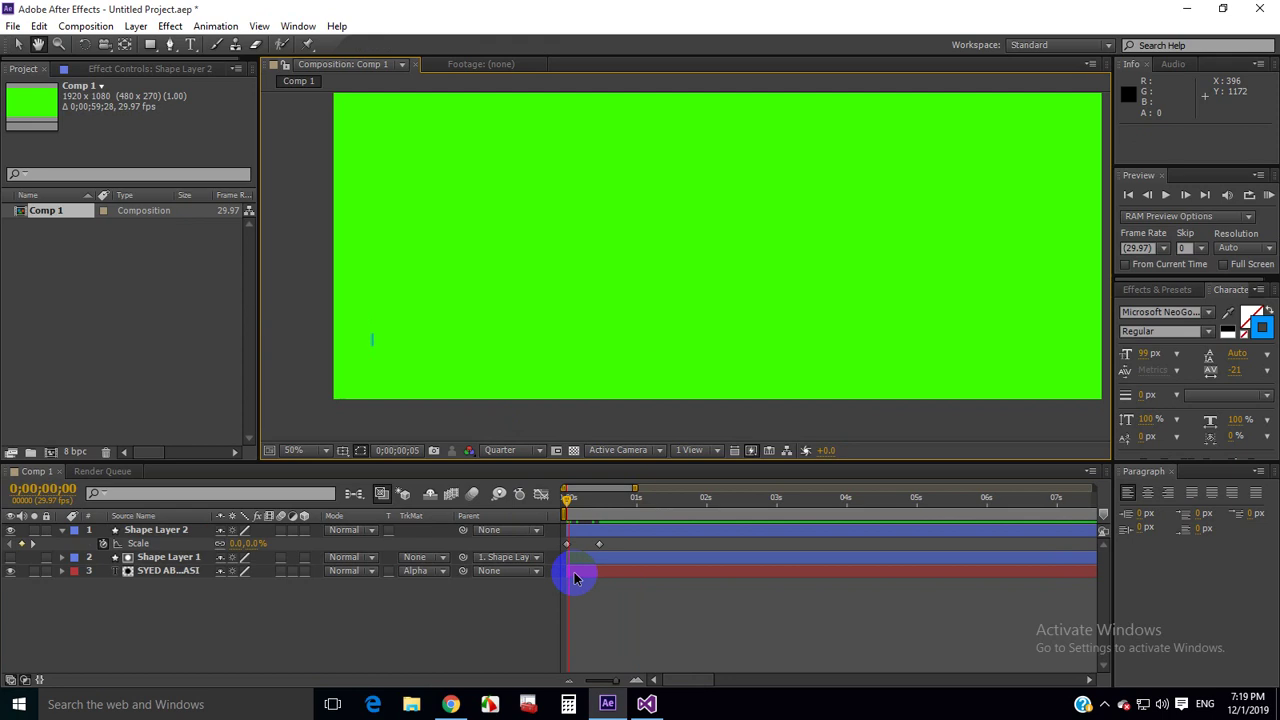
left_click(597, 546)
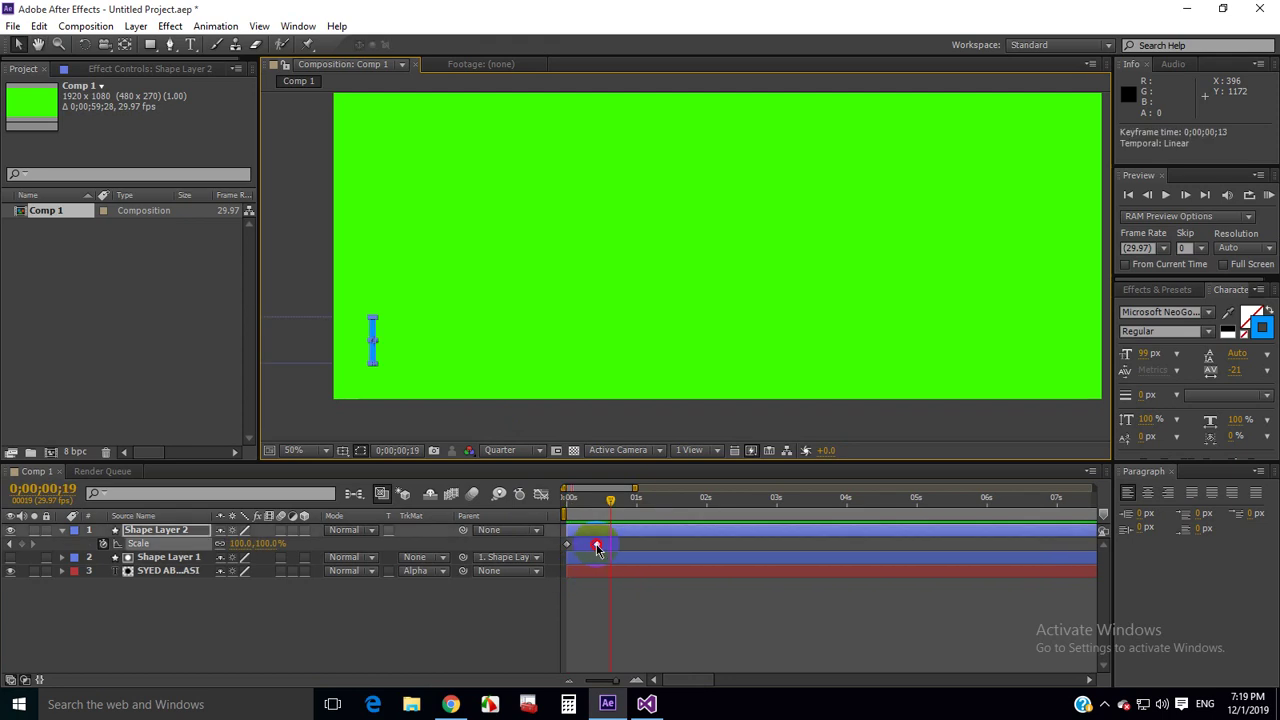
left_click(568, 498)
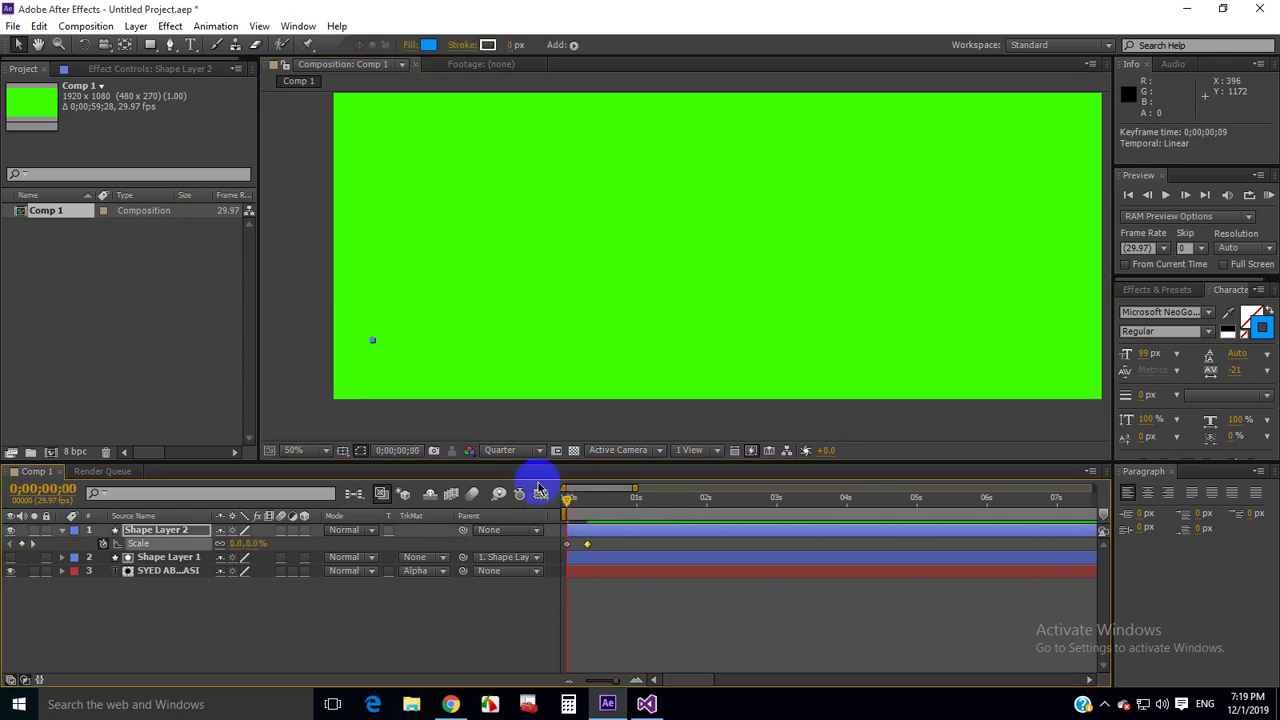
Step: Preview the bar growing in, then select both Scale keyframes
key("space")
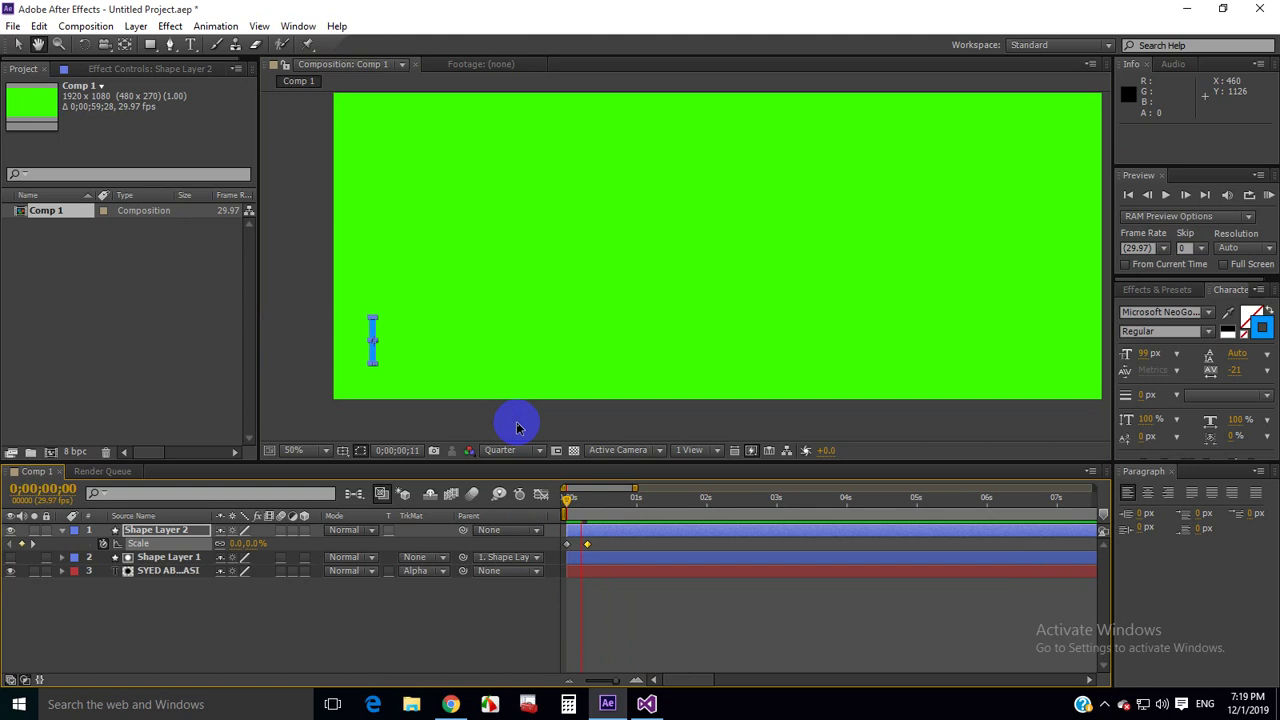
left_click(517, 427)
left_click(570, 498)
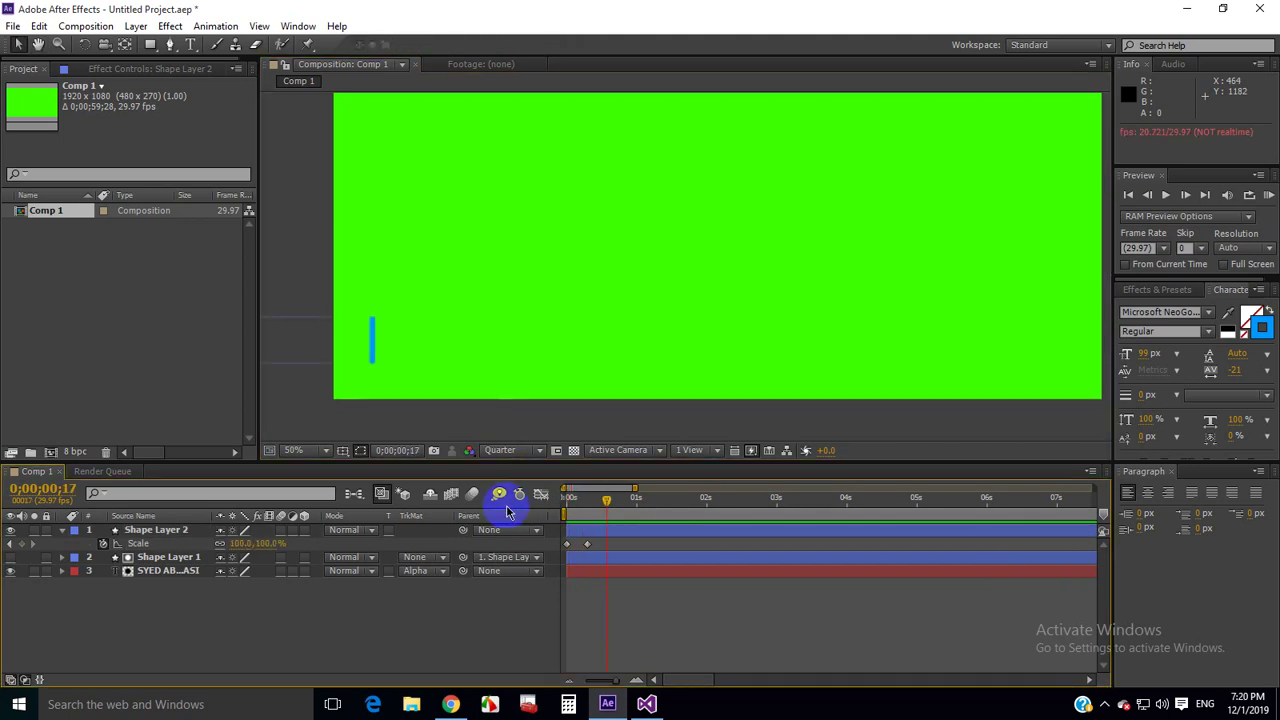
left_click_drag(558, 536, 595, 550)
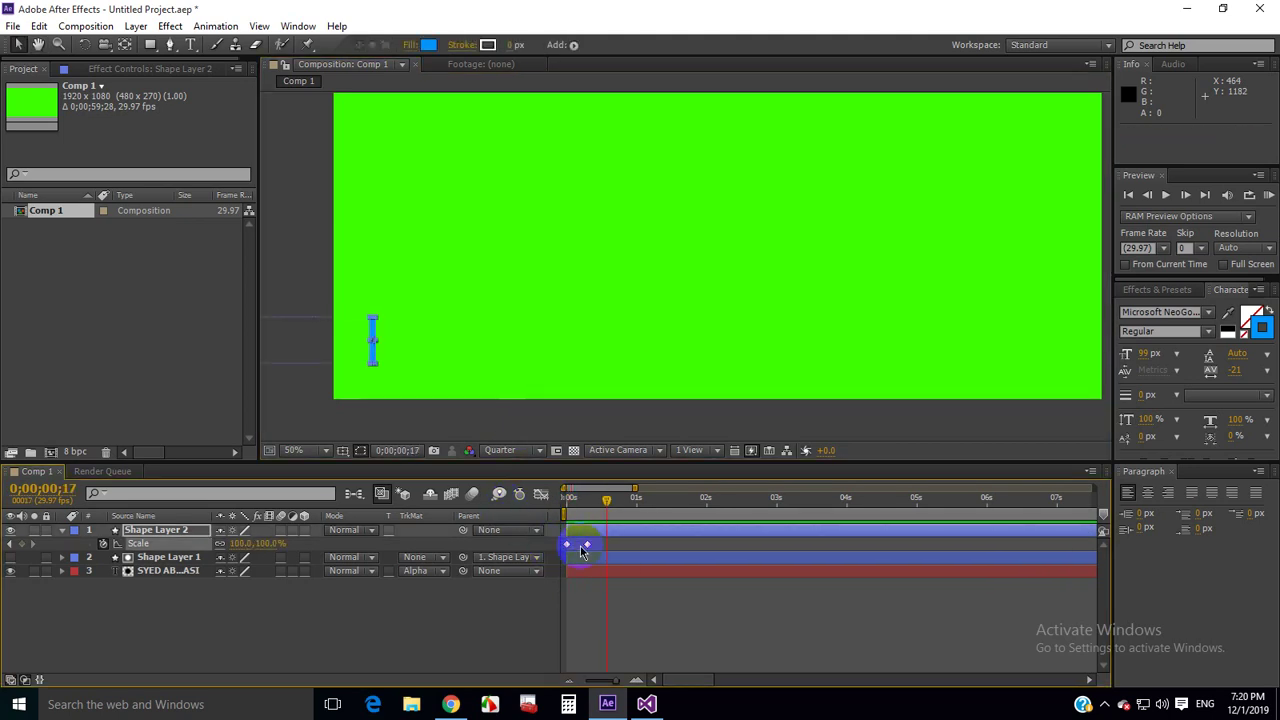
Step: Apply Easy Ease to both Scale keyframes and check the resulting curve
right_click(586, 545)
mouse_move(737, 531)
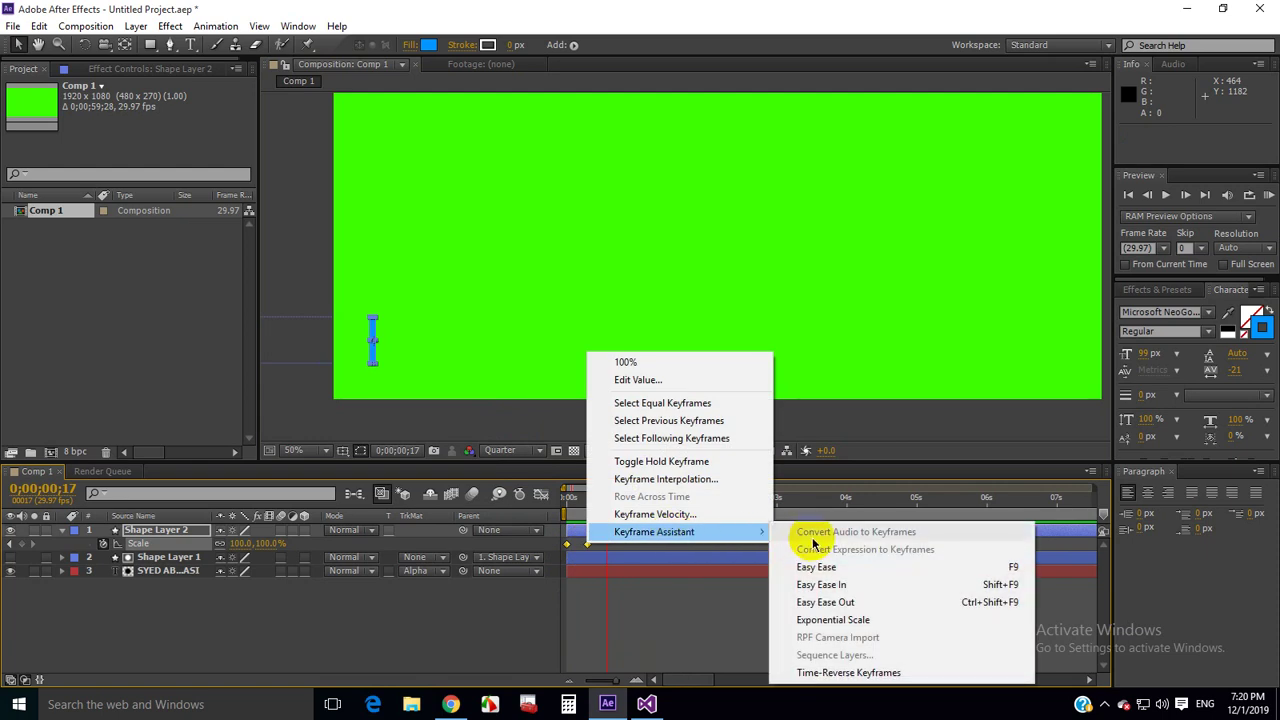
left_click(850, 566)
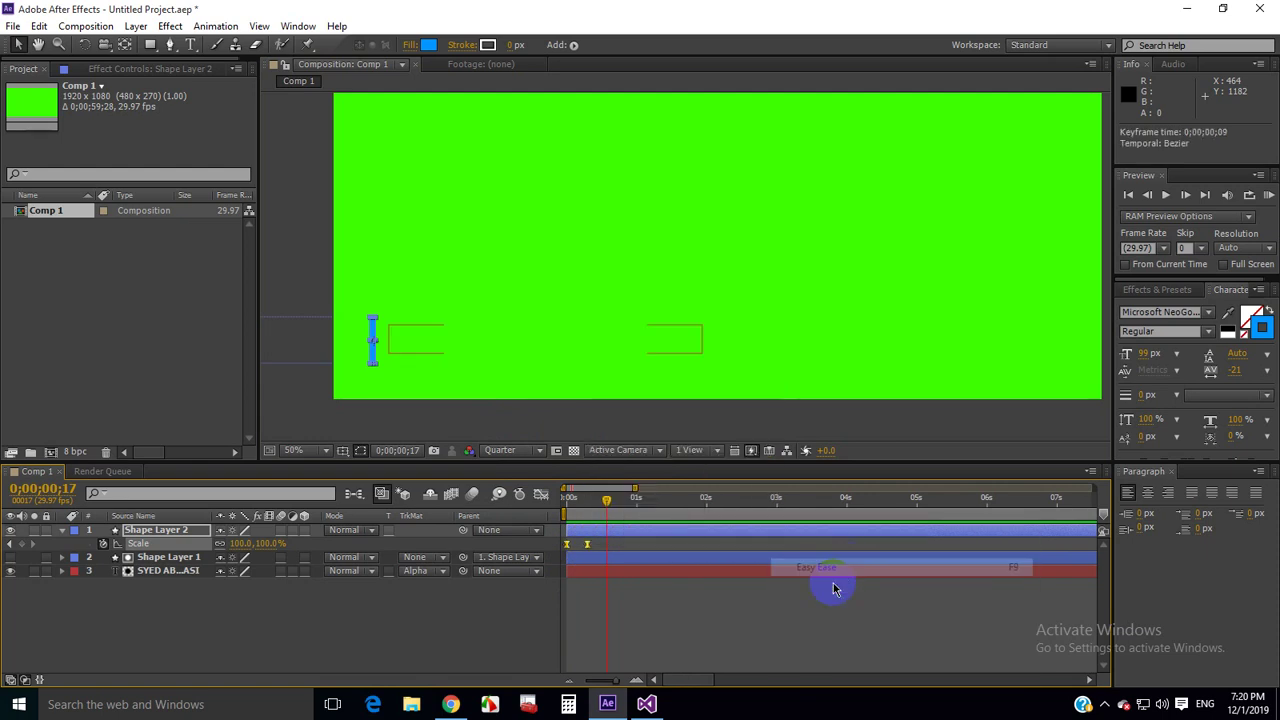
left_click(540, 495)
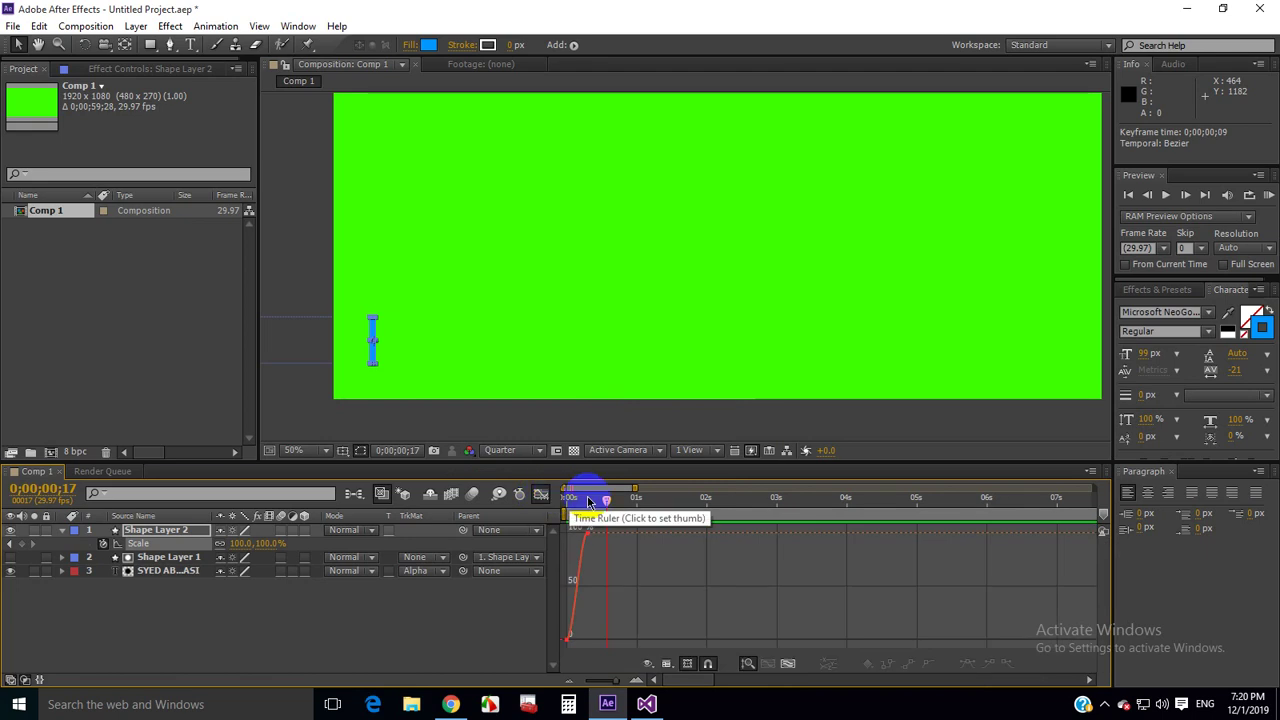
left_click(538, 493)
key("Home")
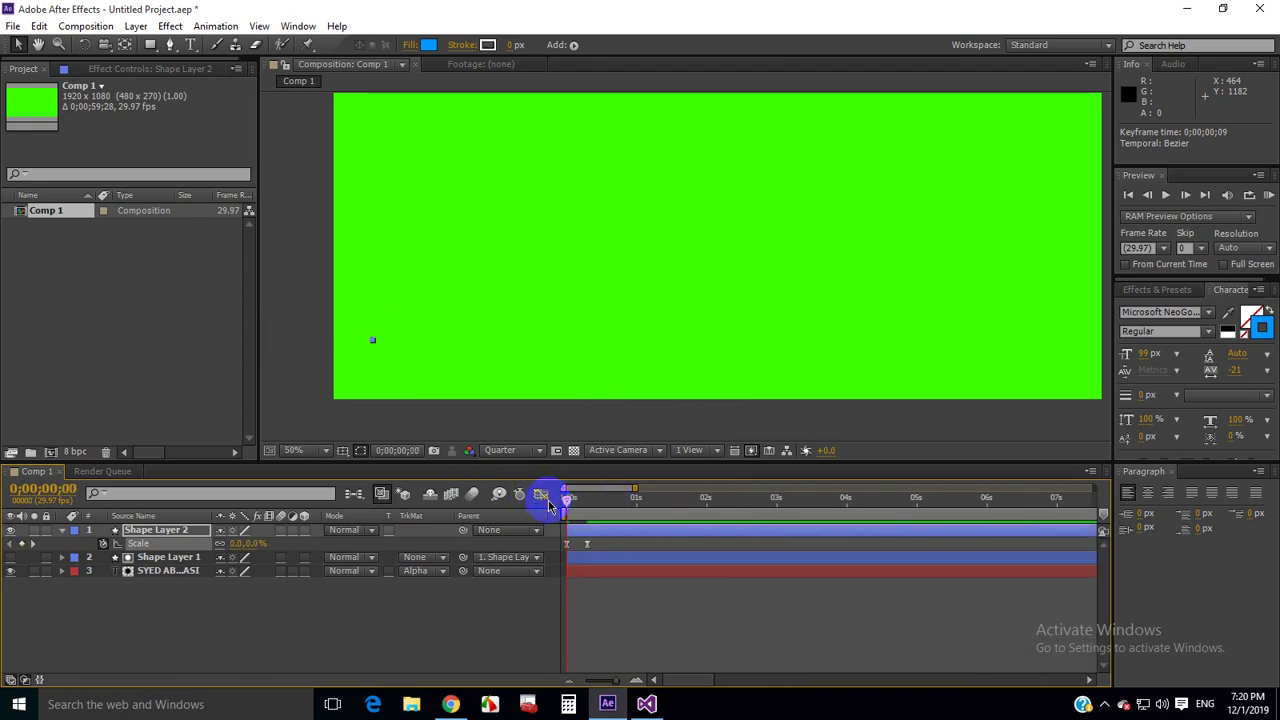
left_click(541, 495)
left_click(541, 494)
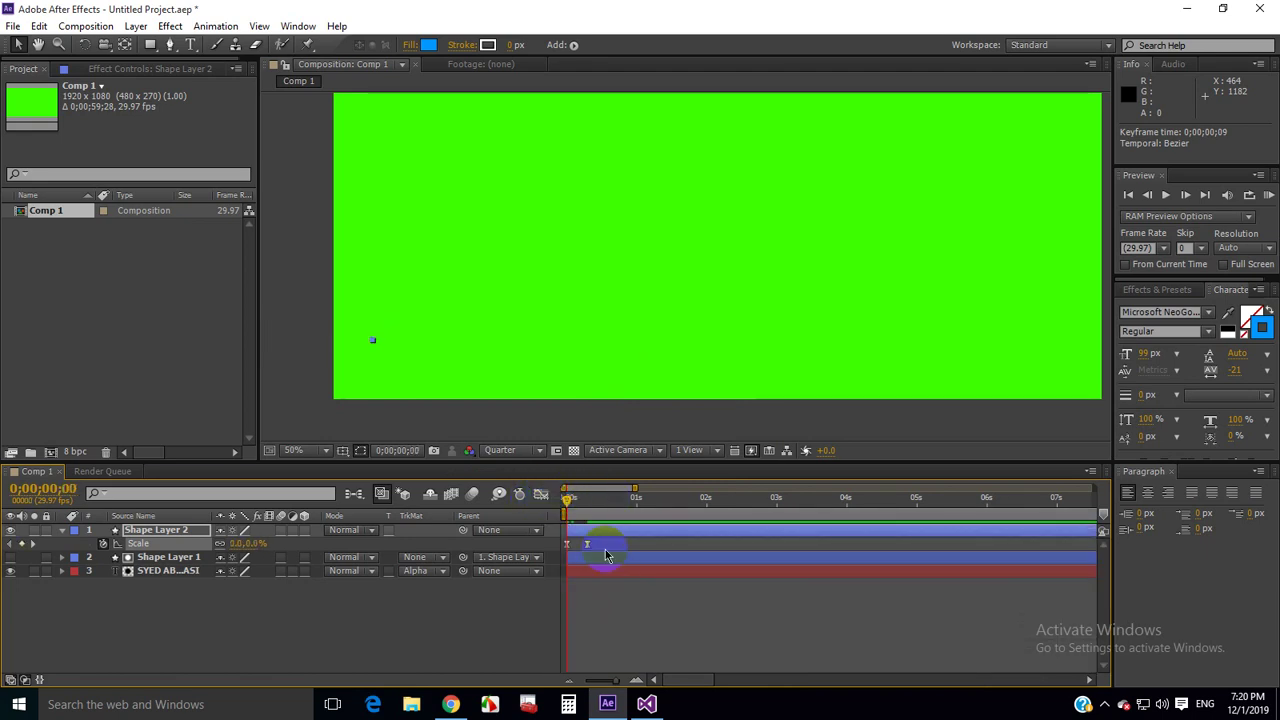
left_click(565, 549)
Step: In the Graph Editor, adjust the top Scale keyframe so the curve rises more steeply
left_click(551, 544)
left_click(541, 495)
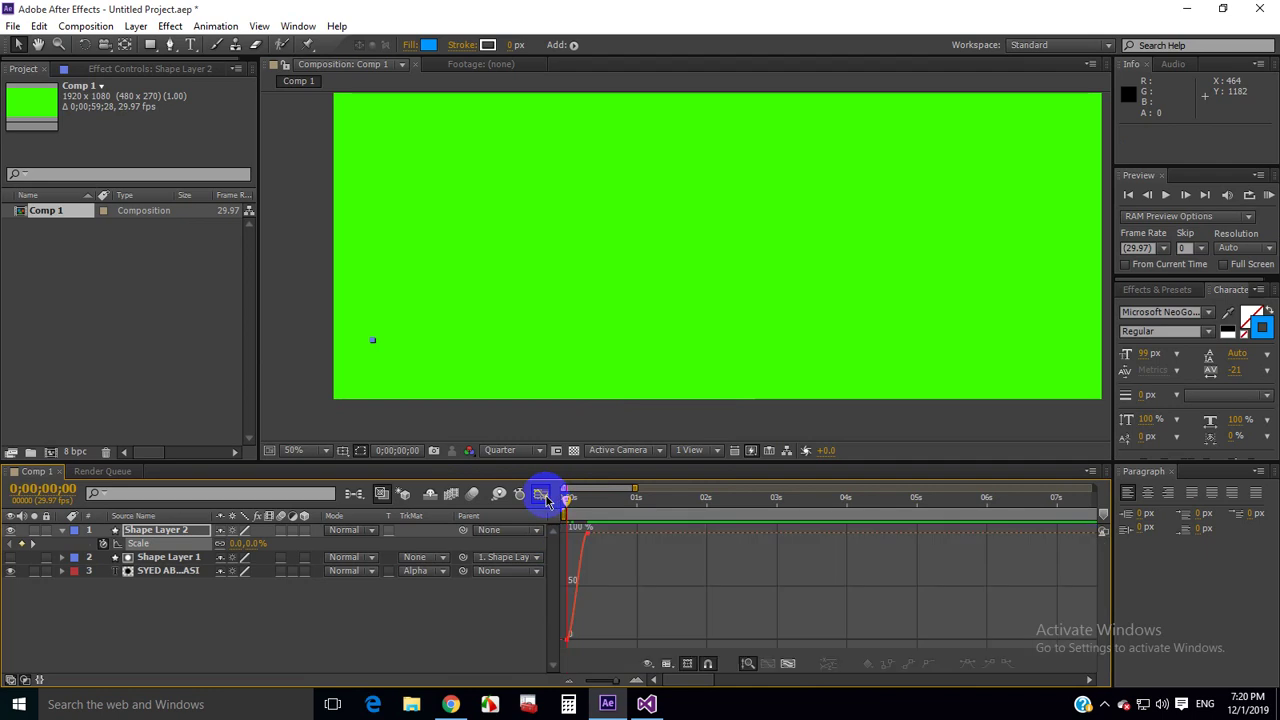
left_click(590, 541)
left_click_drag(584, 534, 569, 539)
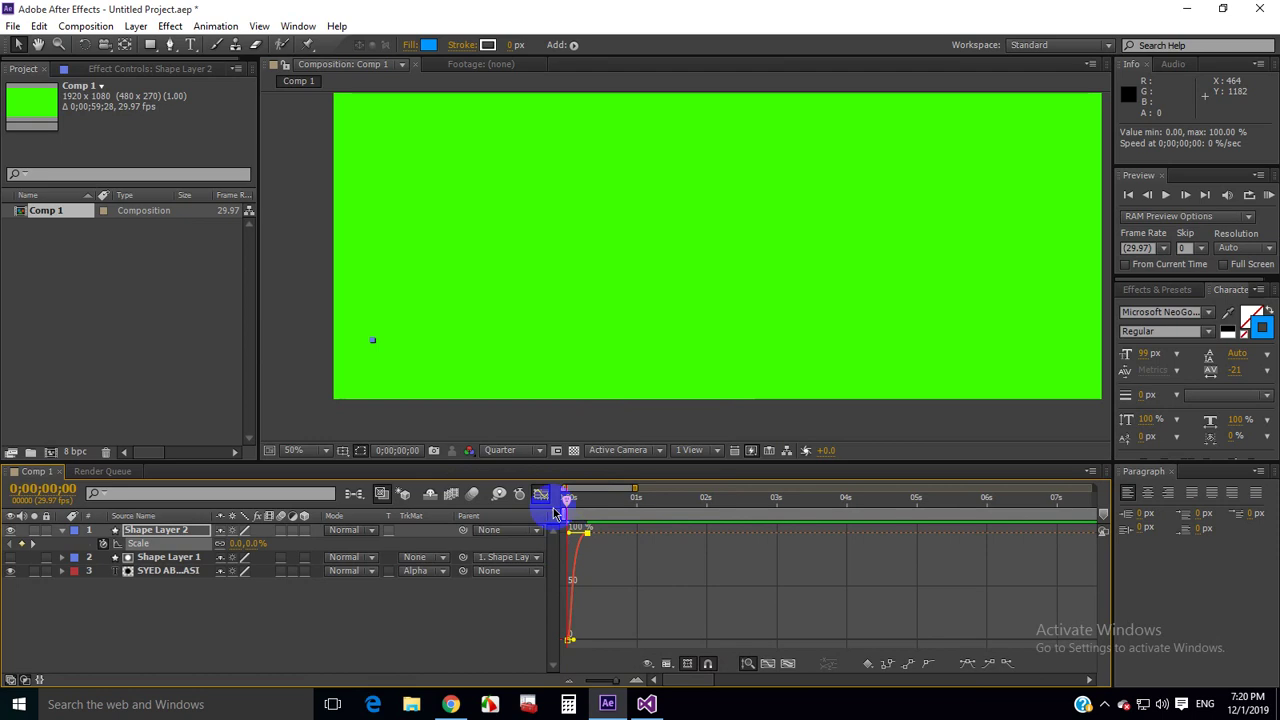
left_click(540, 495)
left_click(551, 514)
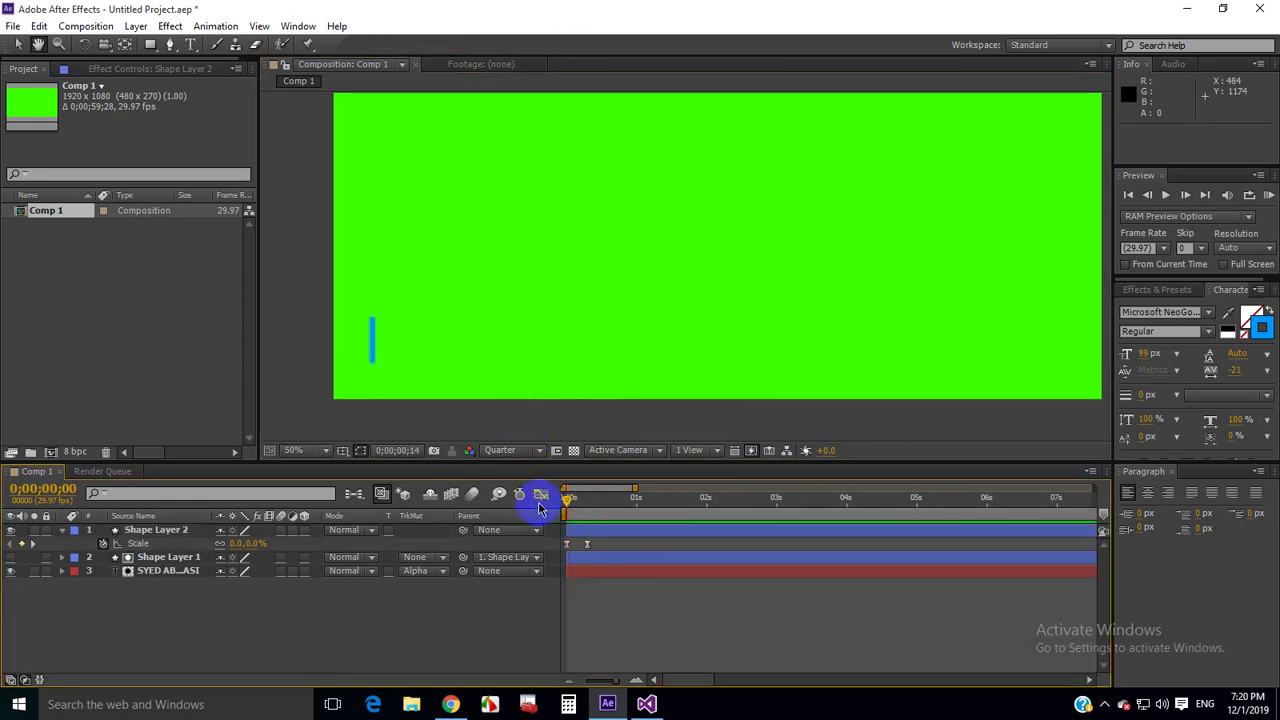
Step: Preview the scale-in animation several times, then select the blue bar layer
left_click(507, 410)
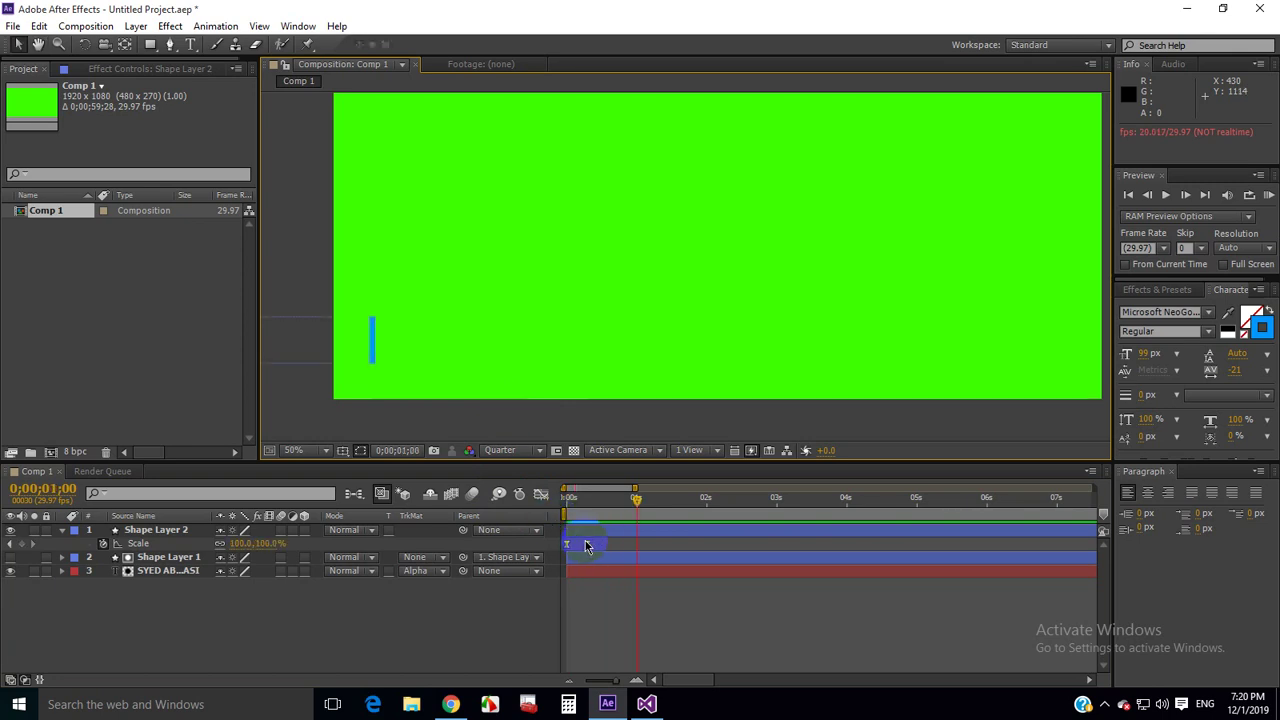
left_click(589, 545)
left_click(566, 500)
left_click(500, 414)
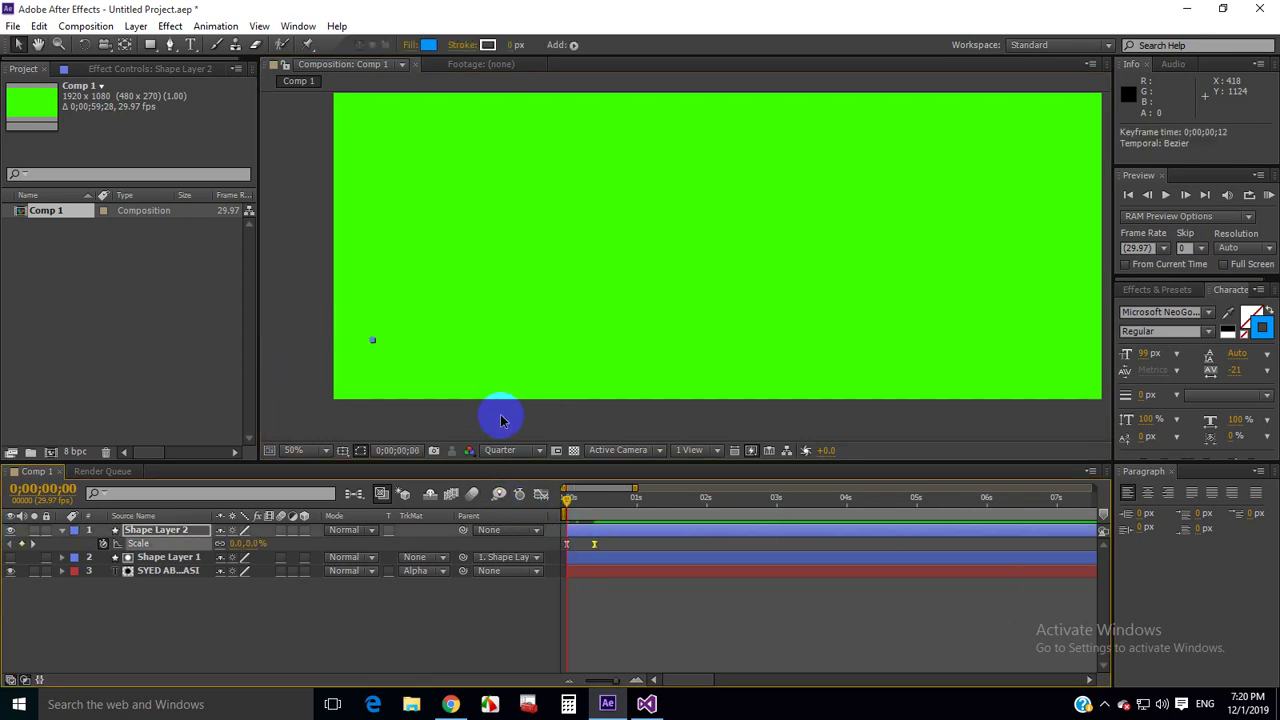
key("space")
left_click(578, 504)
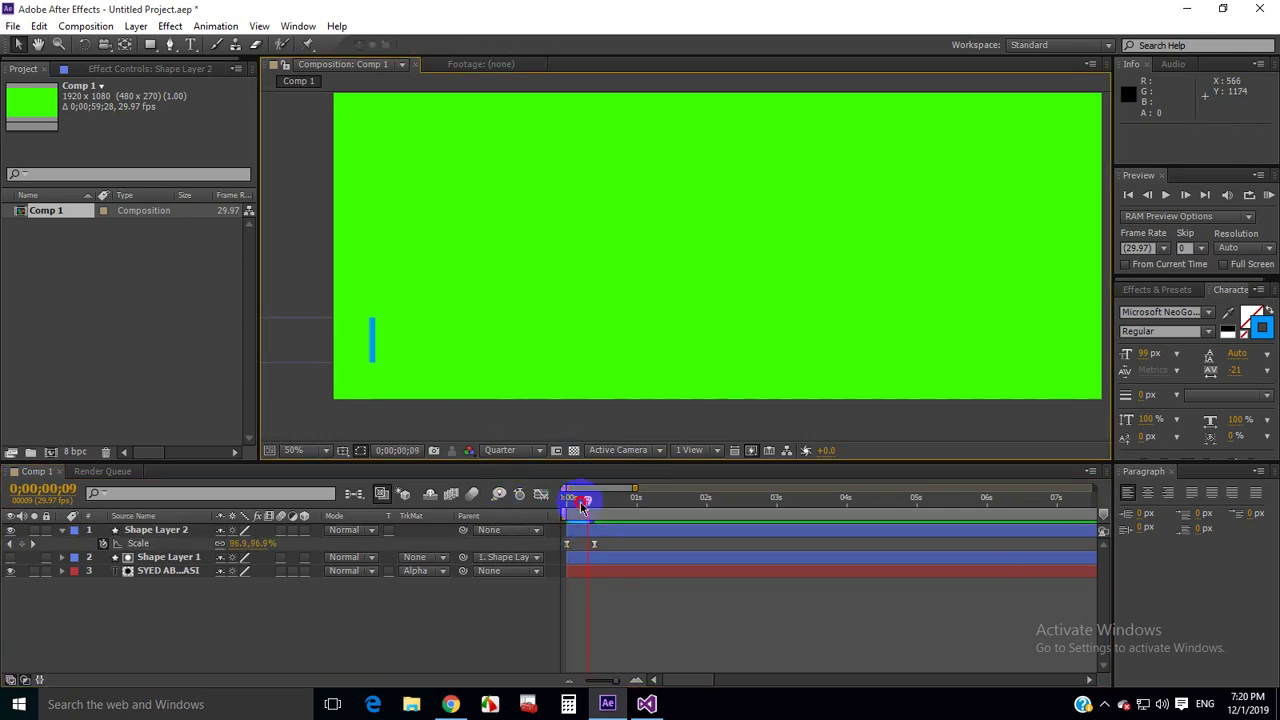
key("space")
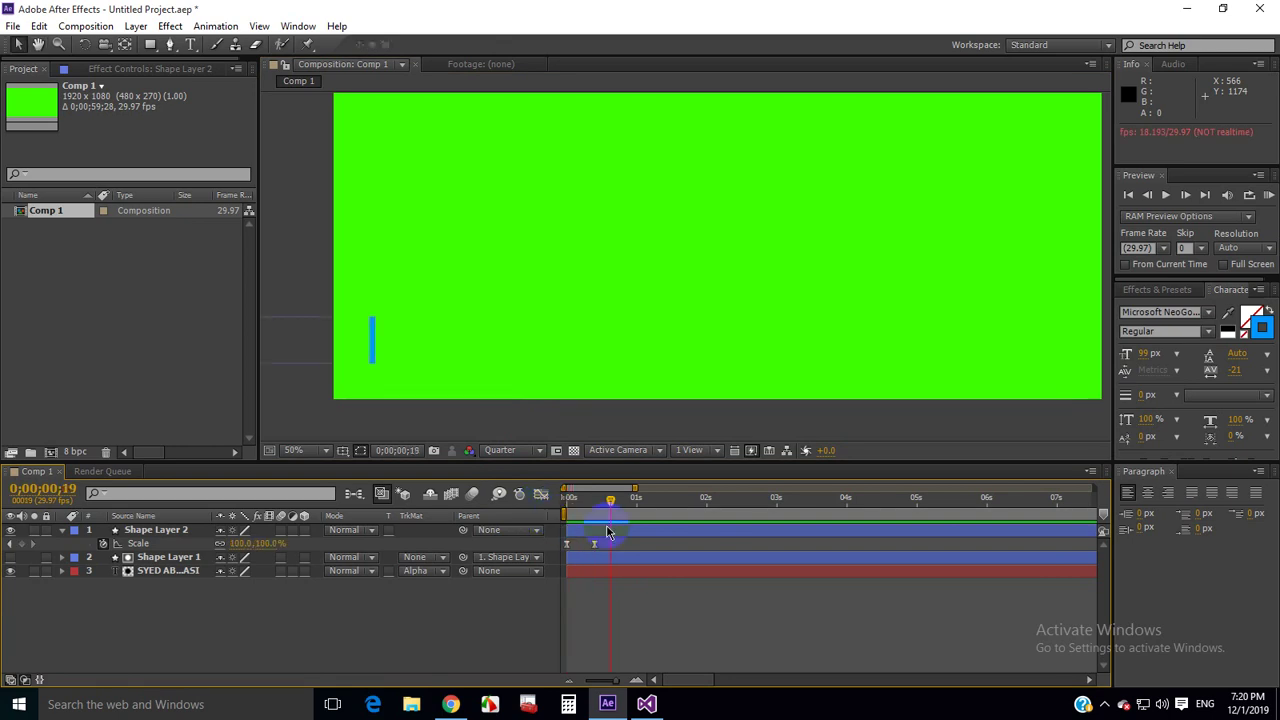
left_click(560, 503)
key("space")
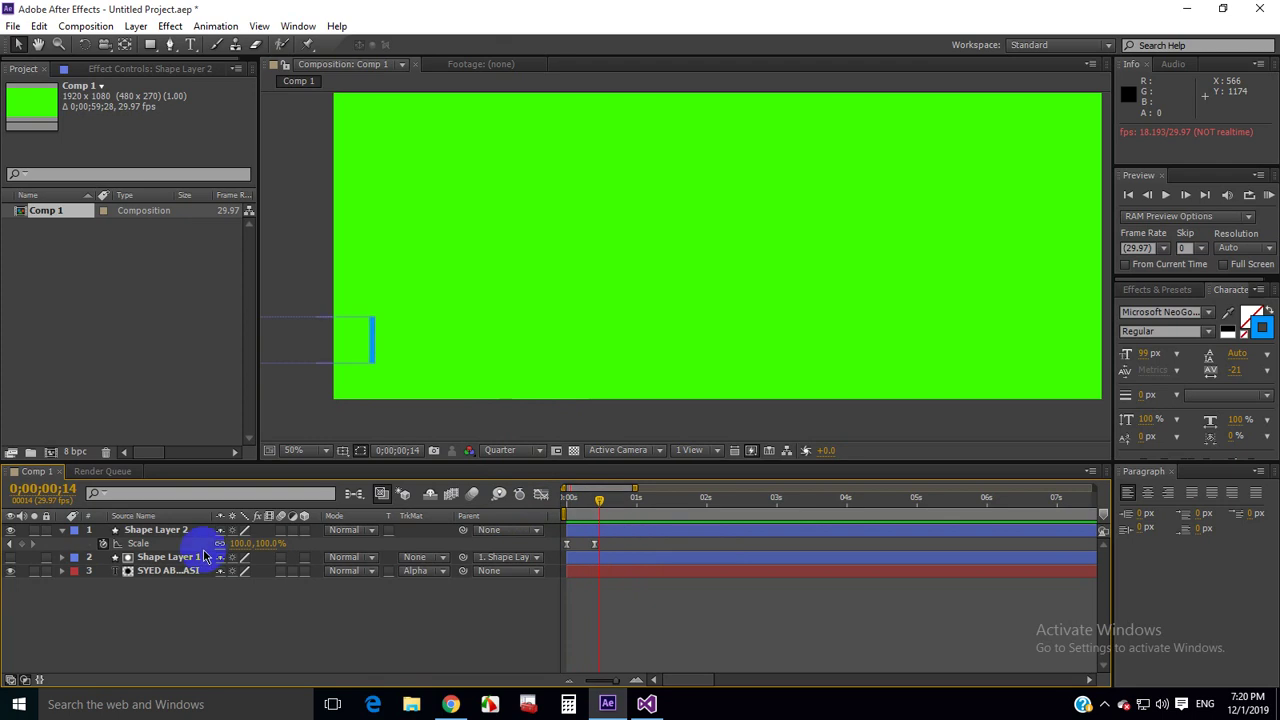
left_click(179, 533)
Step: Keyframe Position at 0:14 with X 97.0, then at 1:16 set X to 945.0 and preview
key("p")
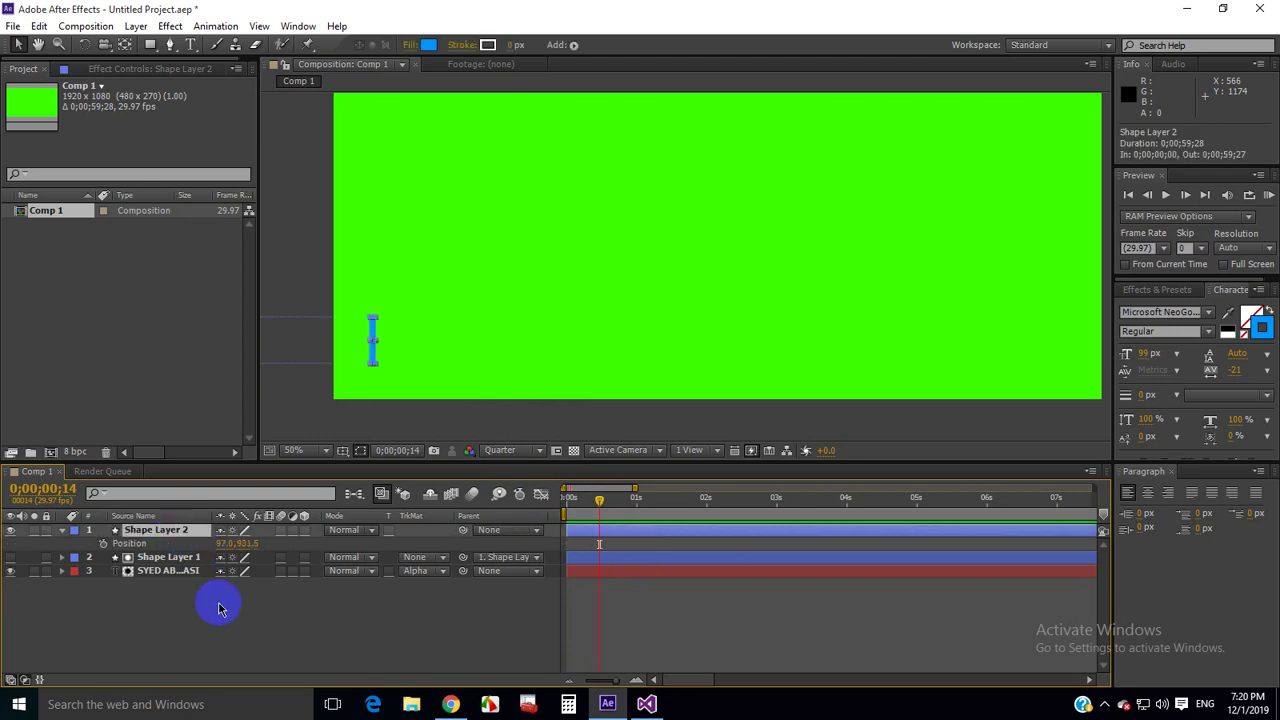
left_click(103, 543)
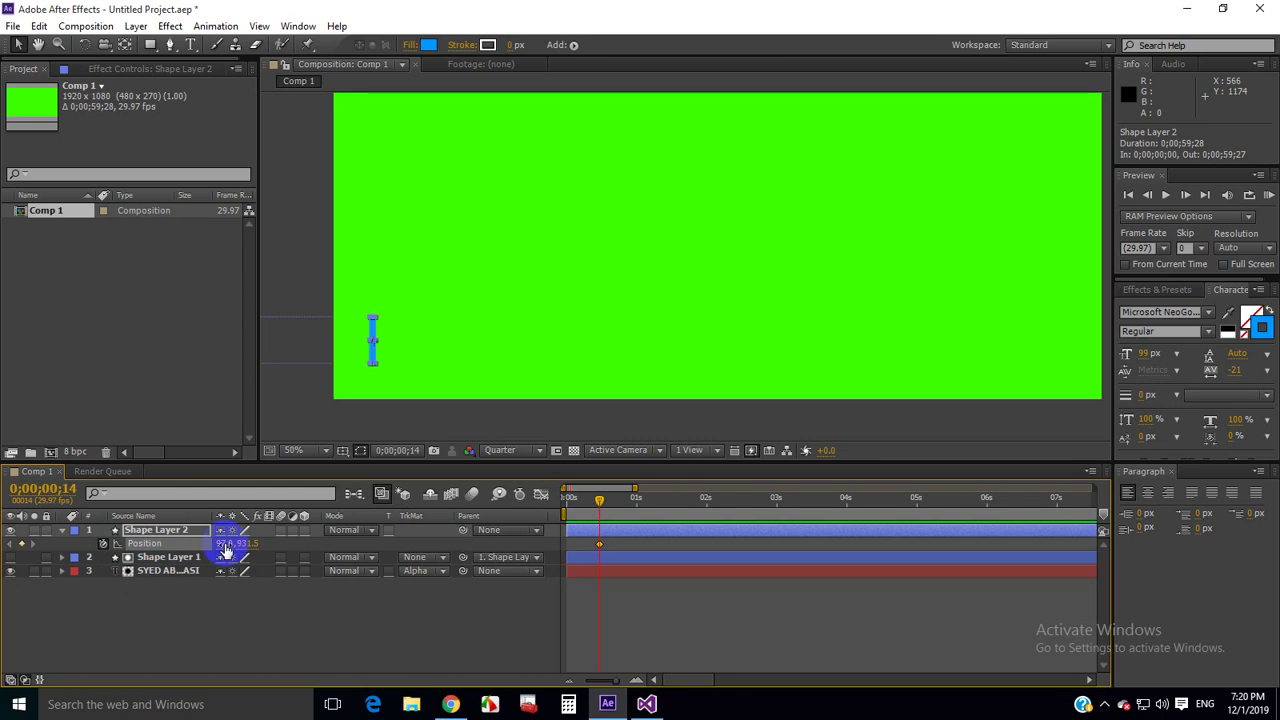
mouse_move(600, 500)
left_mouse_down()
mouse_move(700, 503)
mouse_move(673, 506)
left_mouse_up()
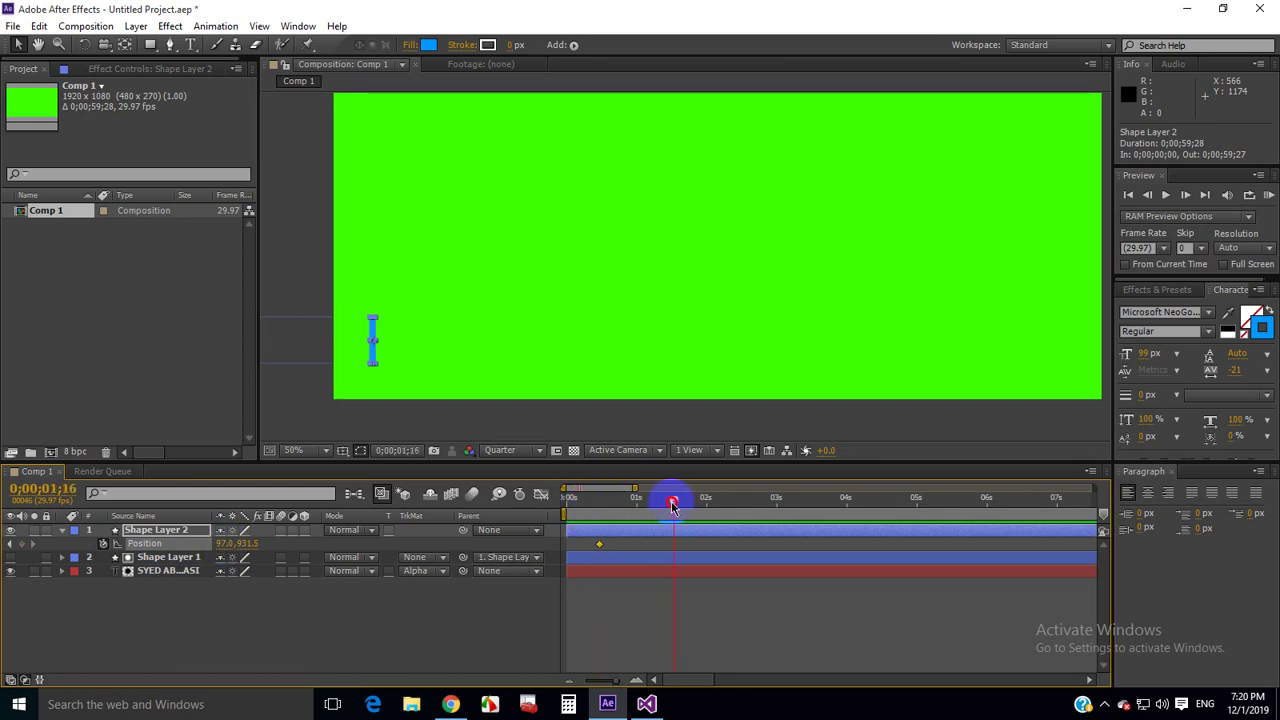
left_click_drag(225, 543, 897, 551)
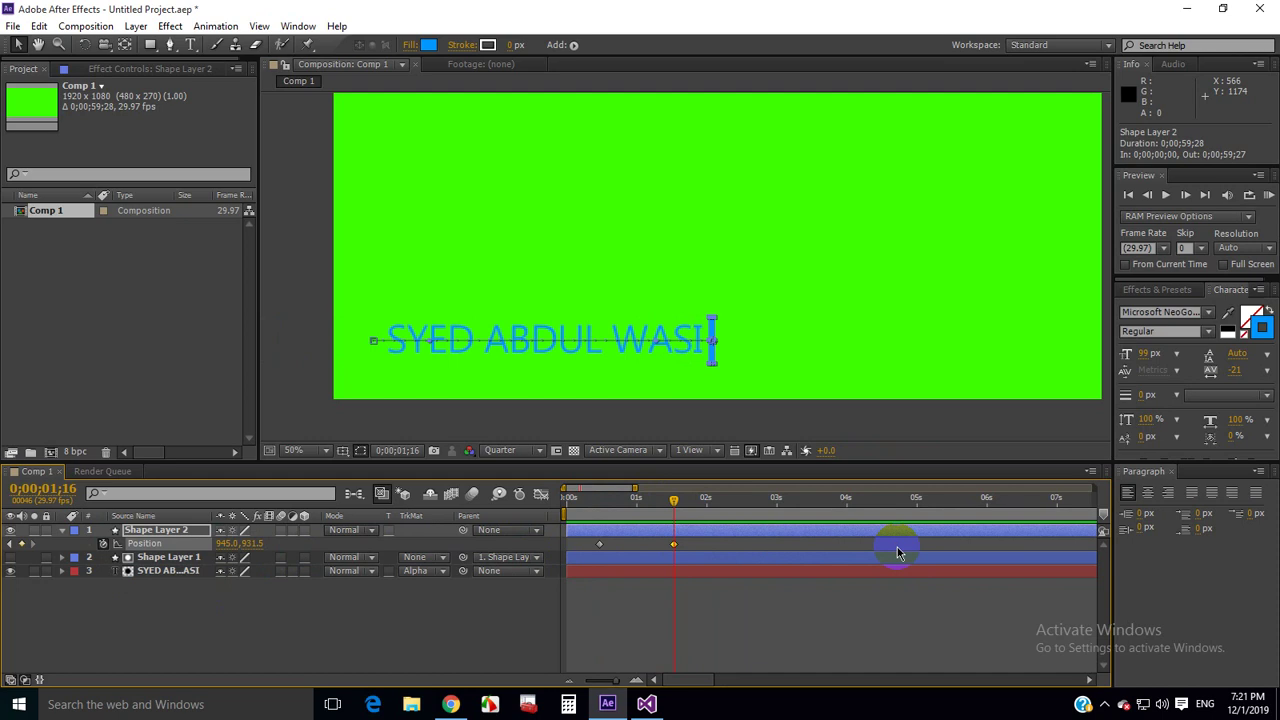
left_click(567, 439)
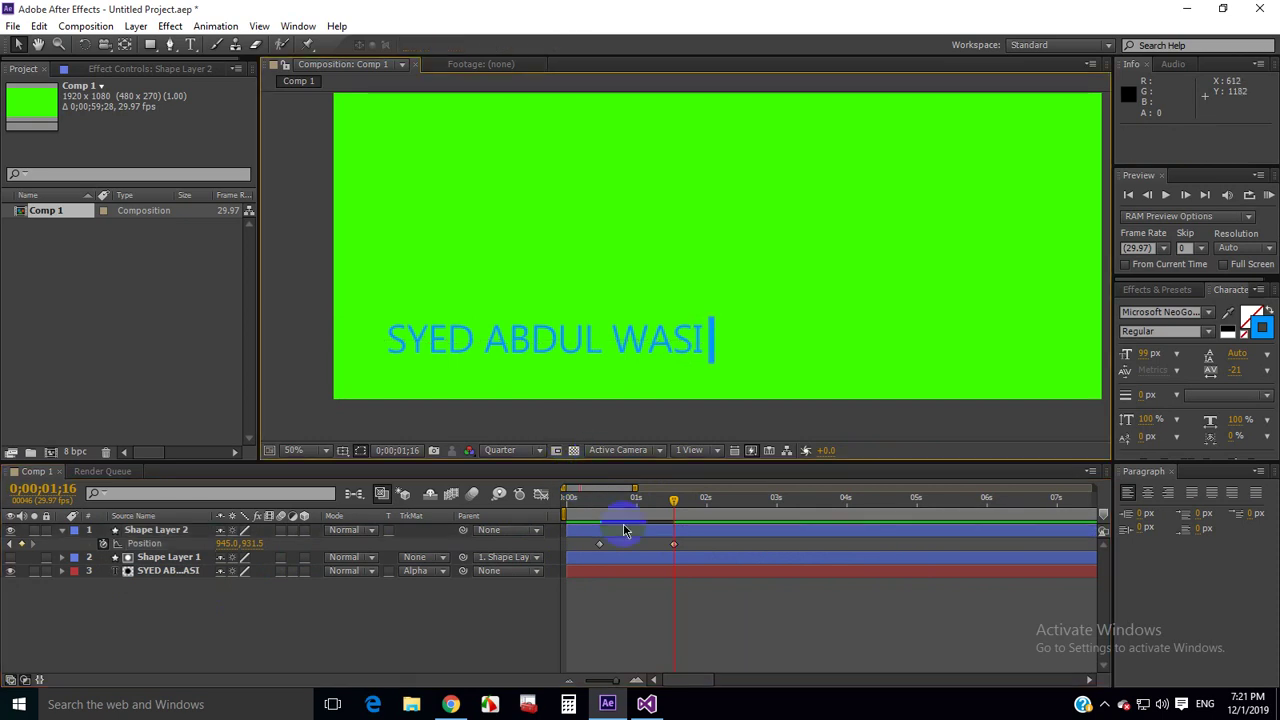
left_click_drag(608, 498, 548, 503)
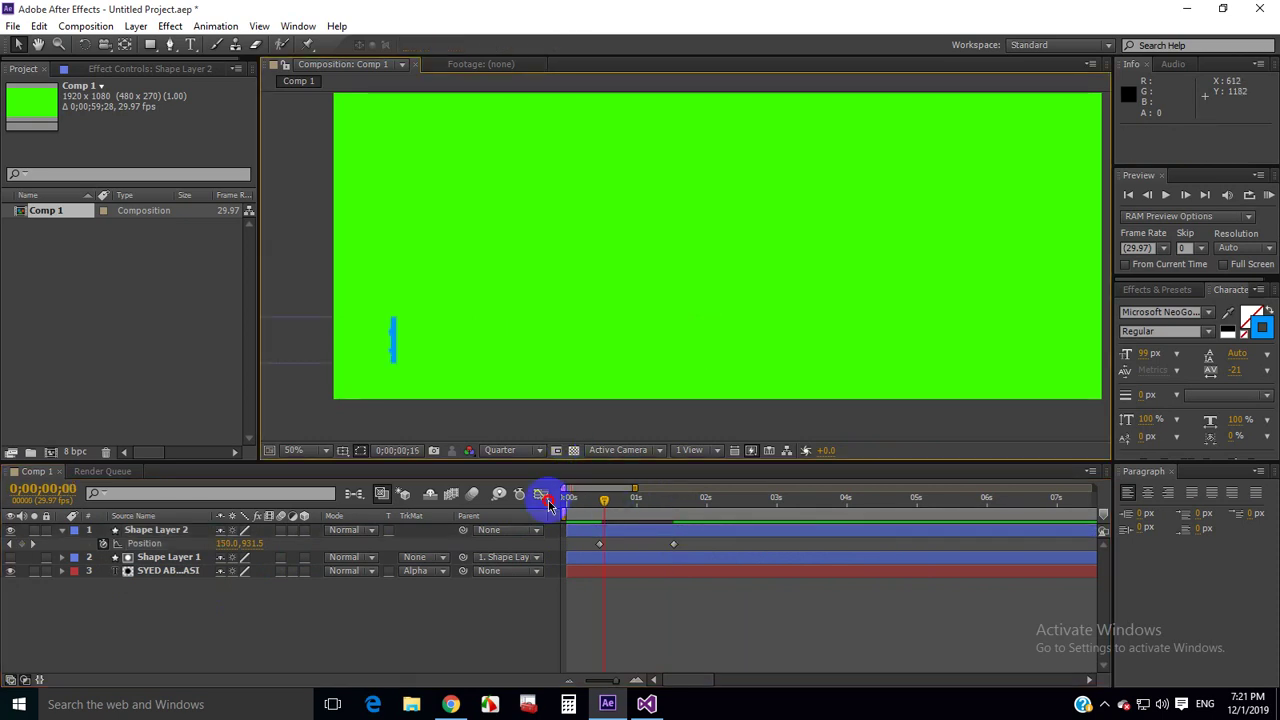
key("space")
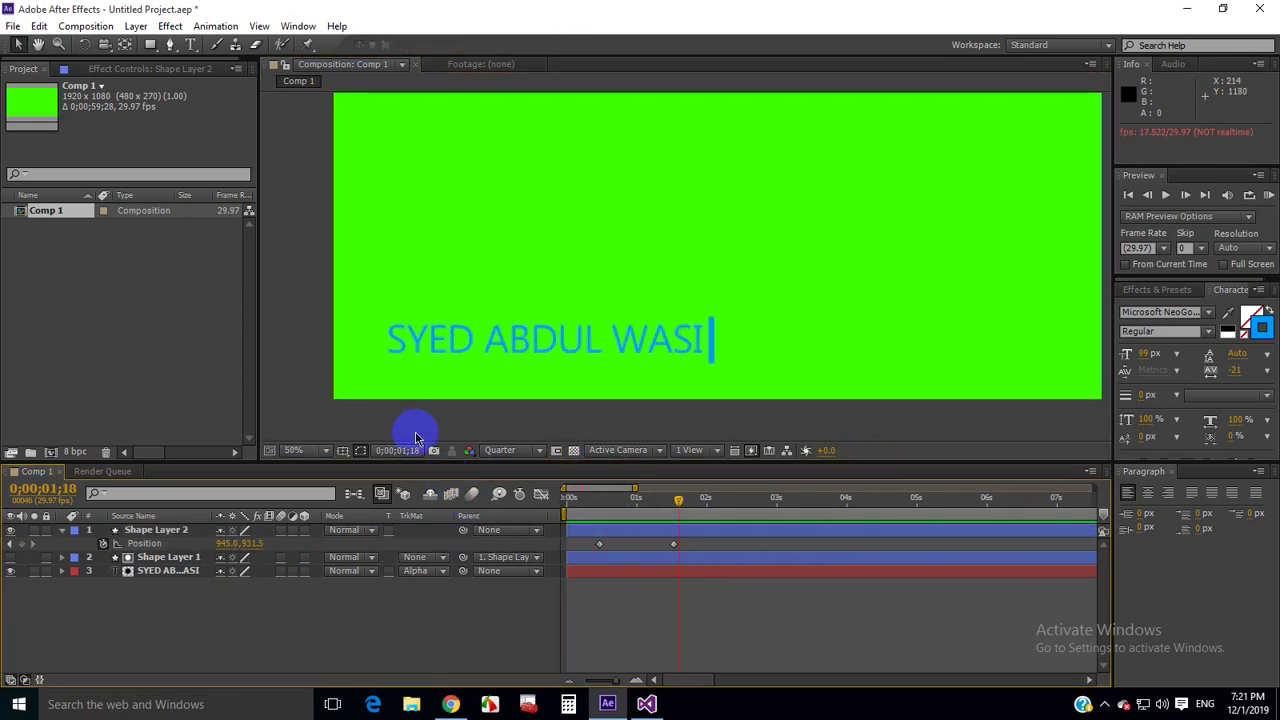
left_click(617, 546)
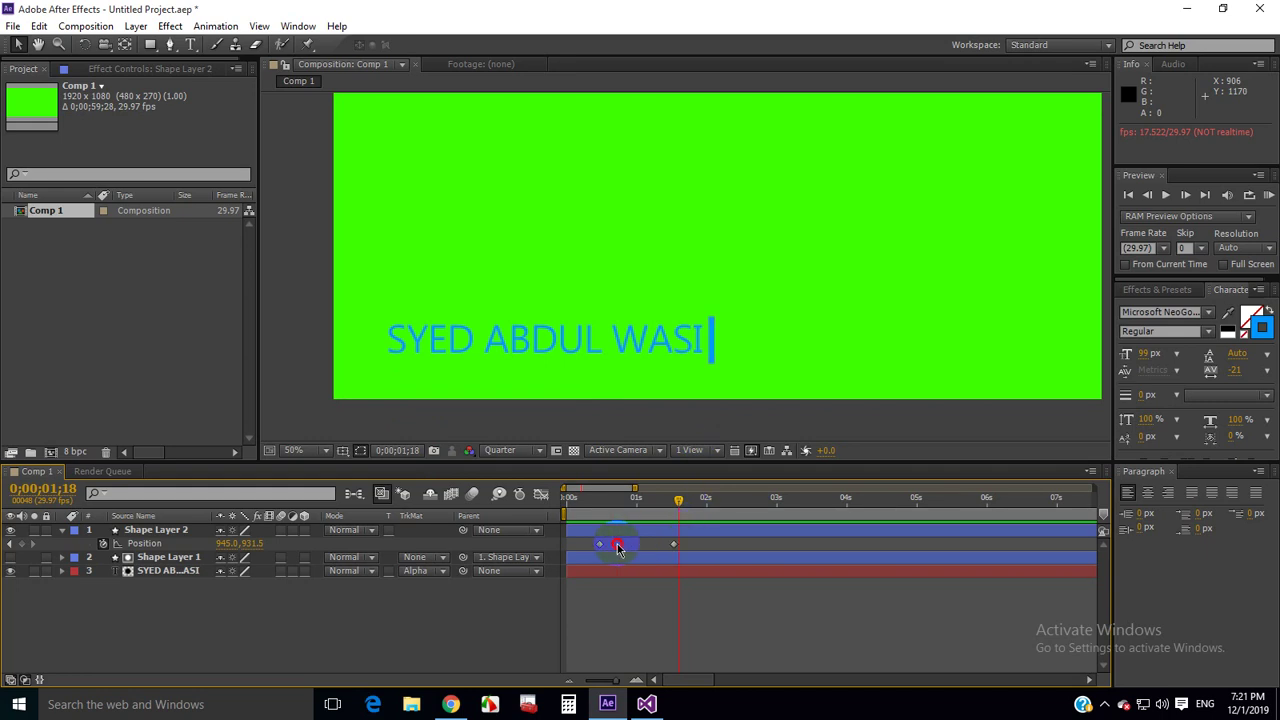
left_click(592, 545)
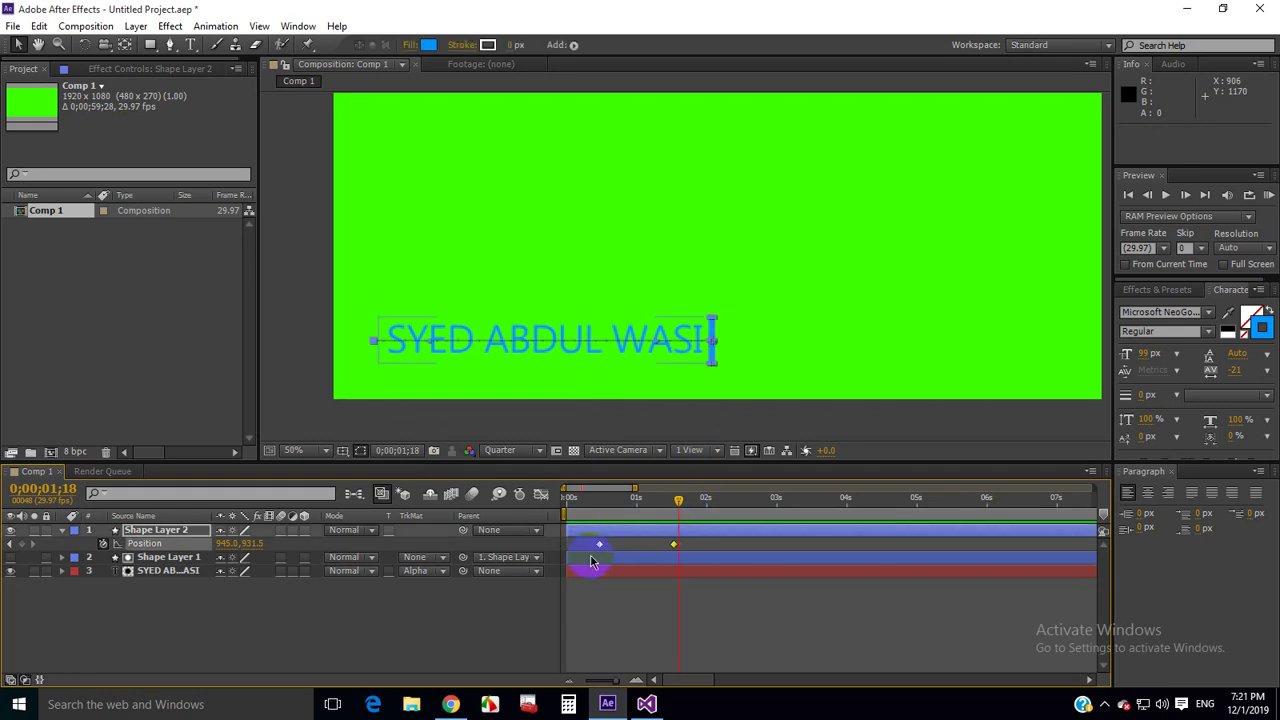
Step: Apply Easy Ease to both Position keyframes and pull the last keyframe's influence handle left
right_click(599, 545)
mouse_move(621, 542)
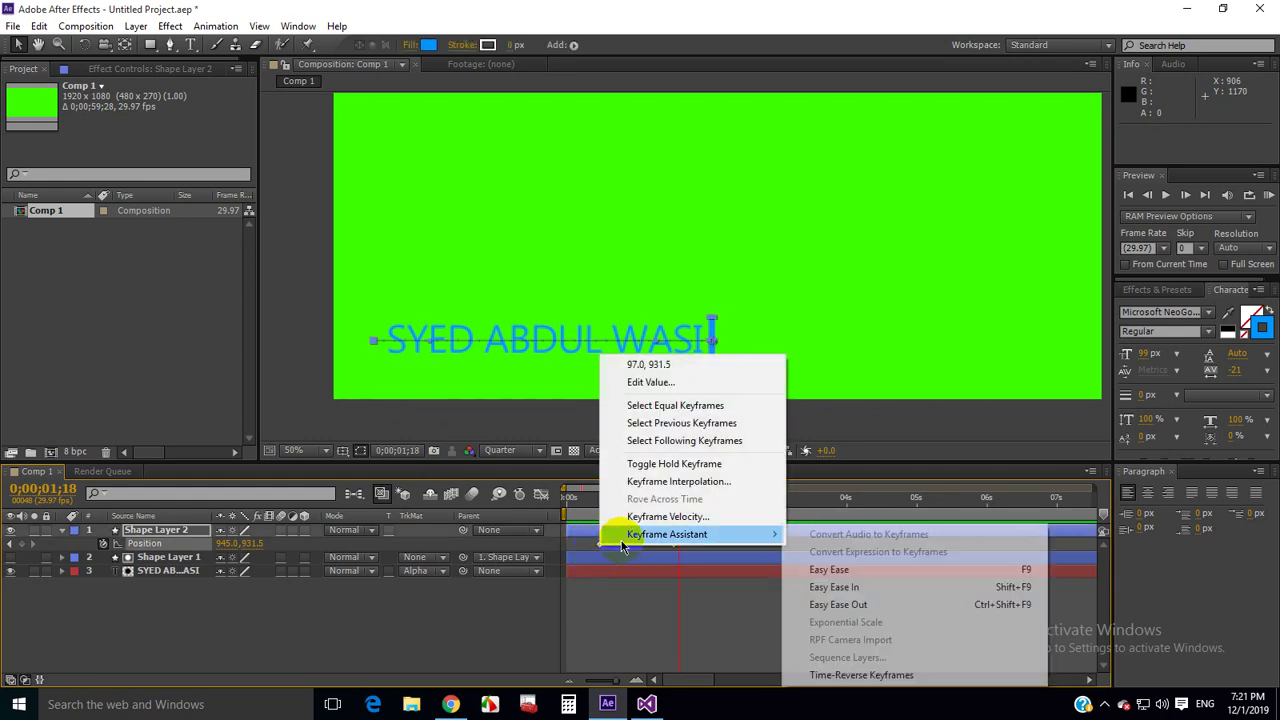
left_click(829, 569)
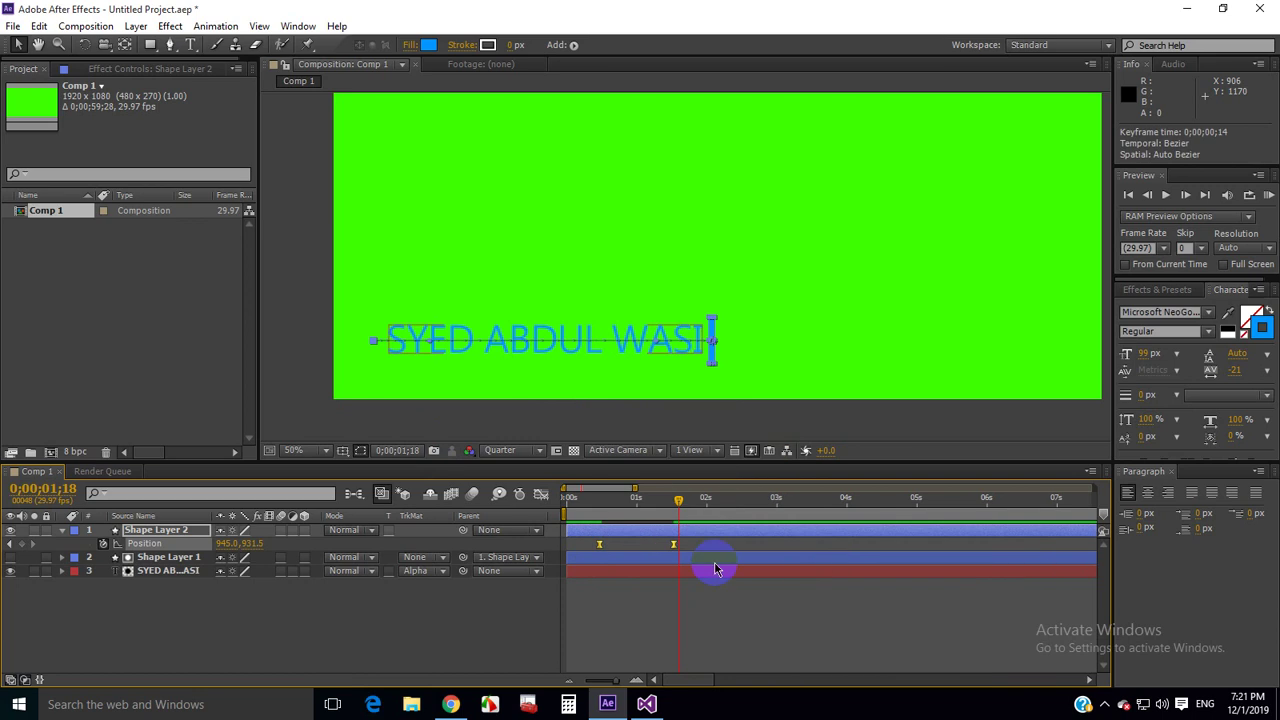
left_click(540, 494)
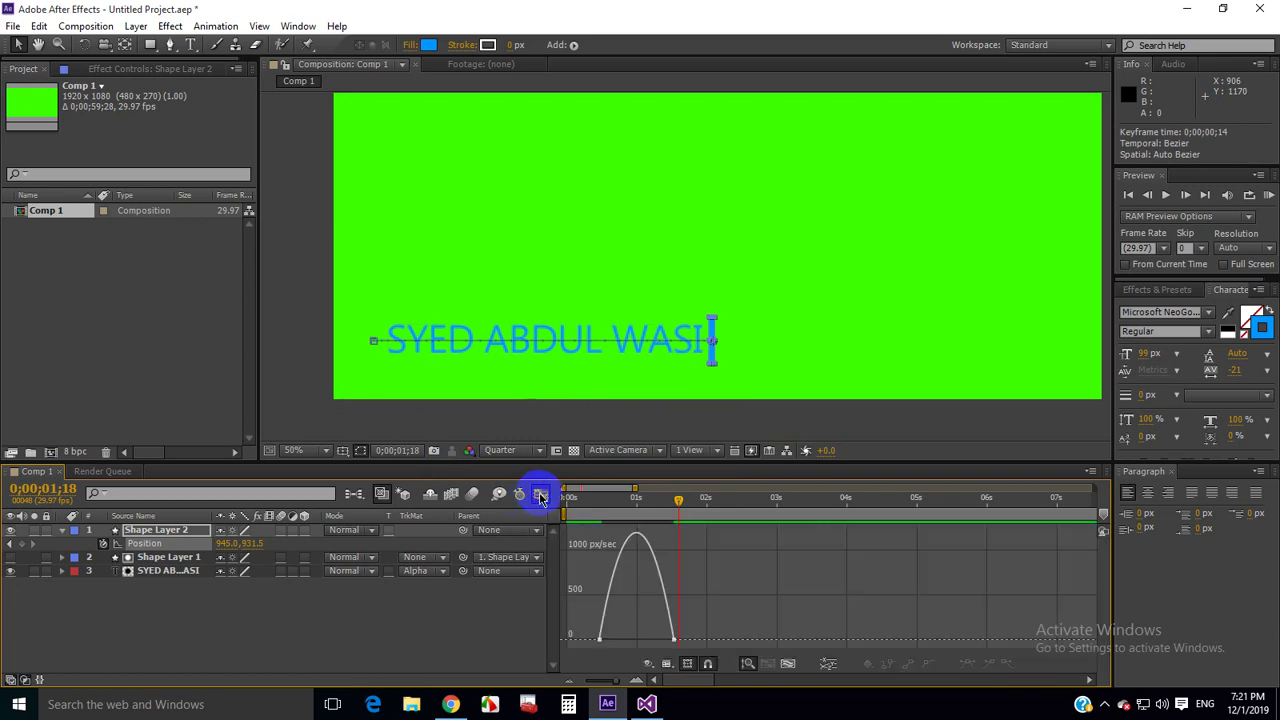
left_click(673, 640)
left_click_drag(663, 643, 640, 641)
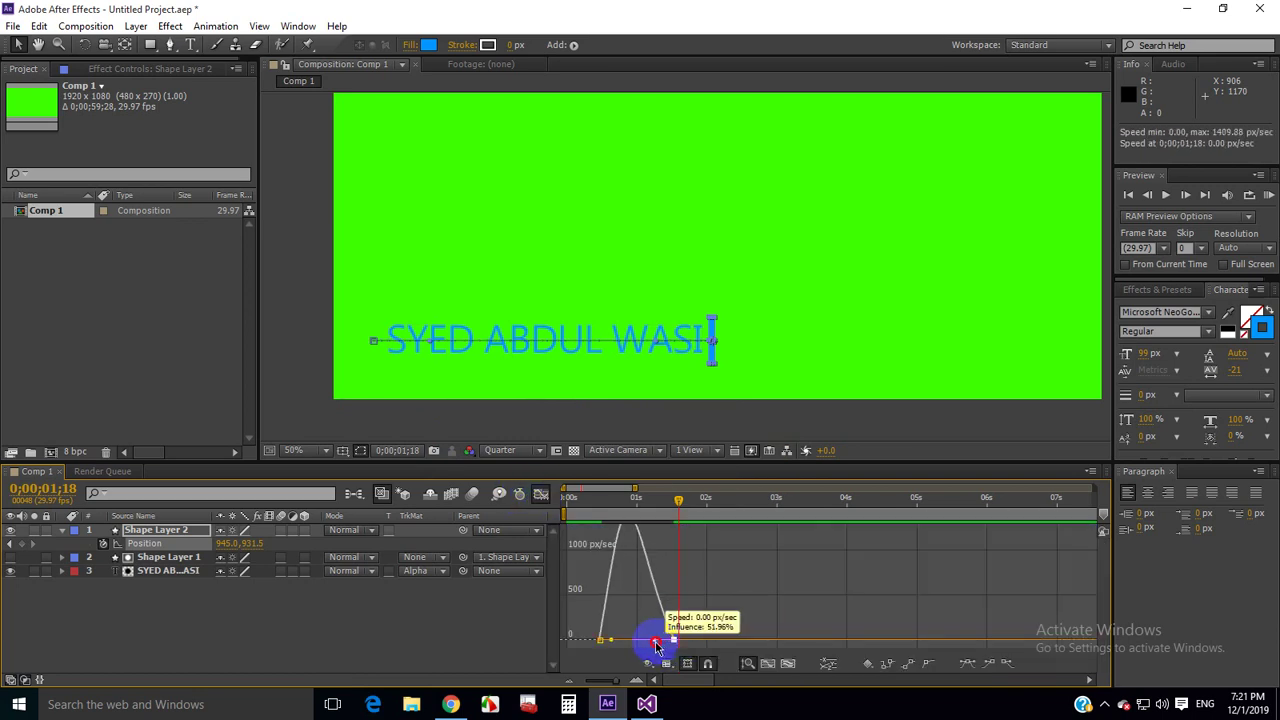
left_click(540, 494)
left_click_drag(638, 500, 503, 509)
left_click(495, 438)
key("space")
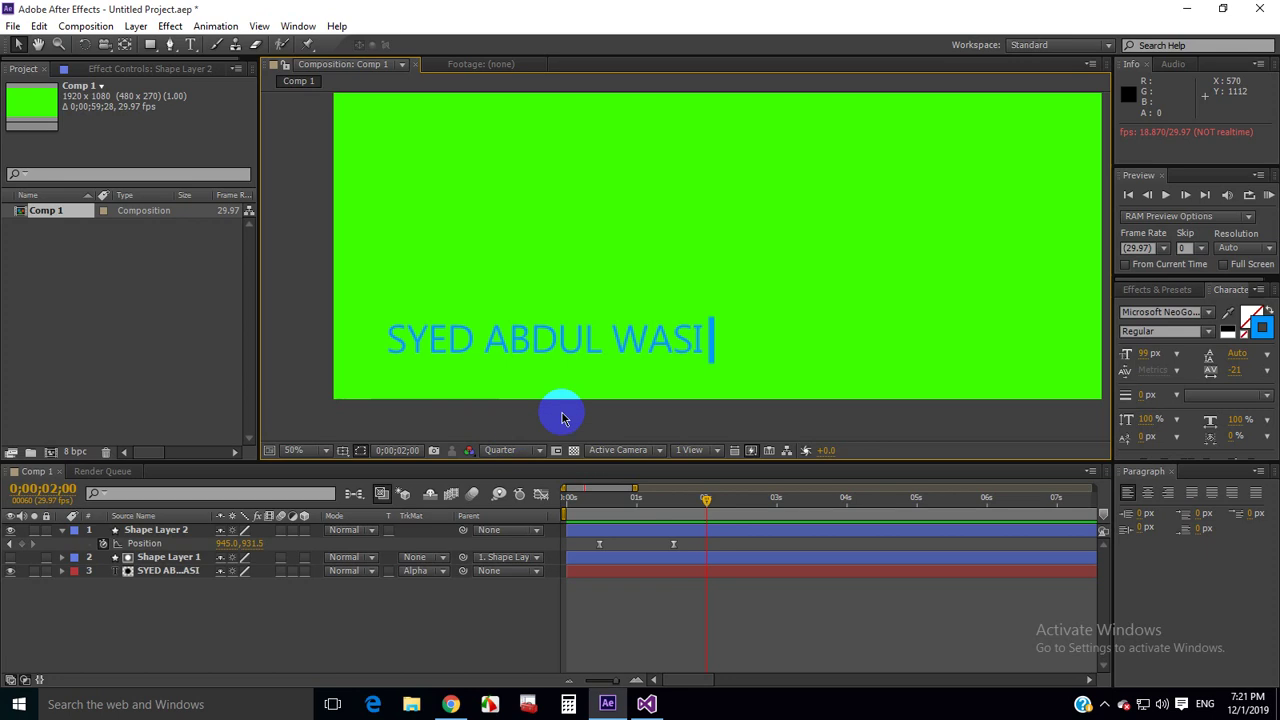
Step: Zoom to 25%, replay the reveal from the start, and move the playhead to about 2:07
key("comma")
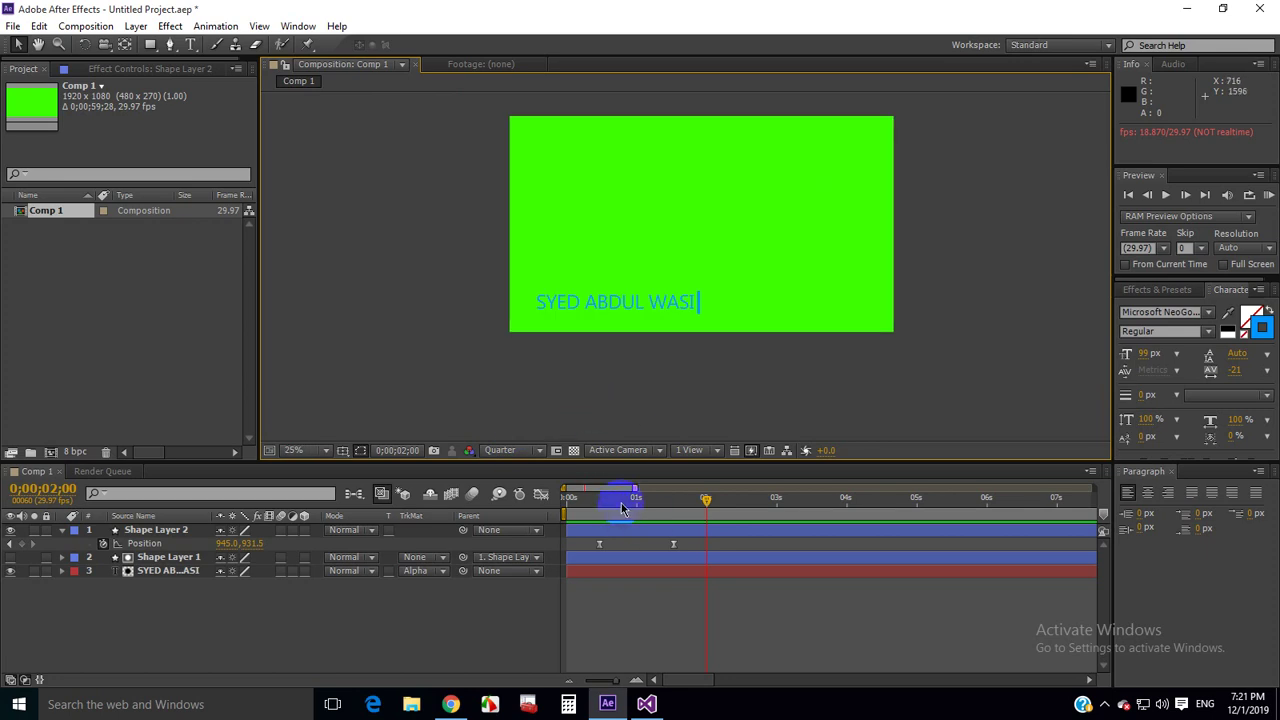
left_click(566, 497)
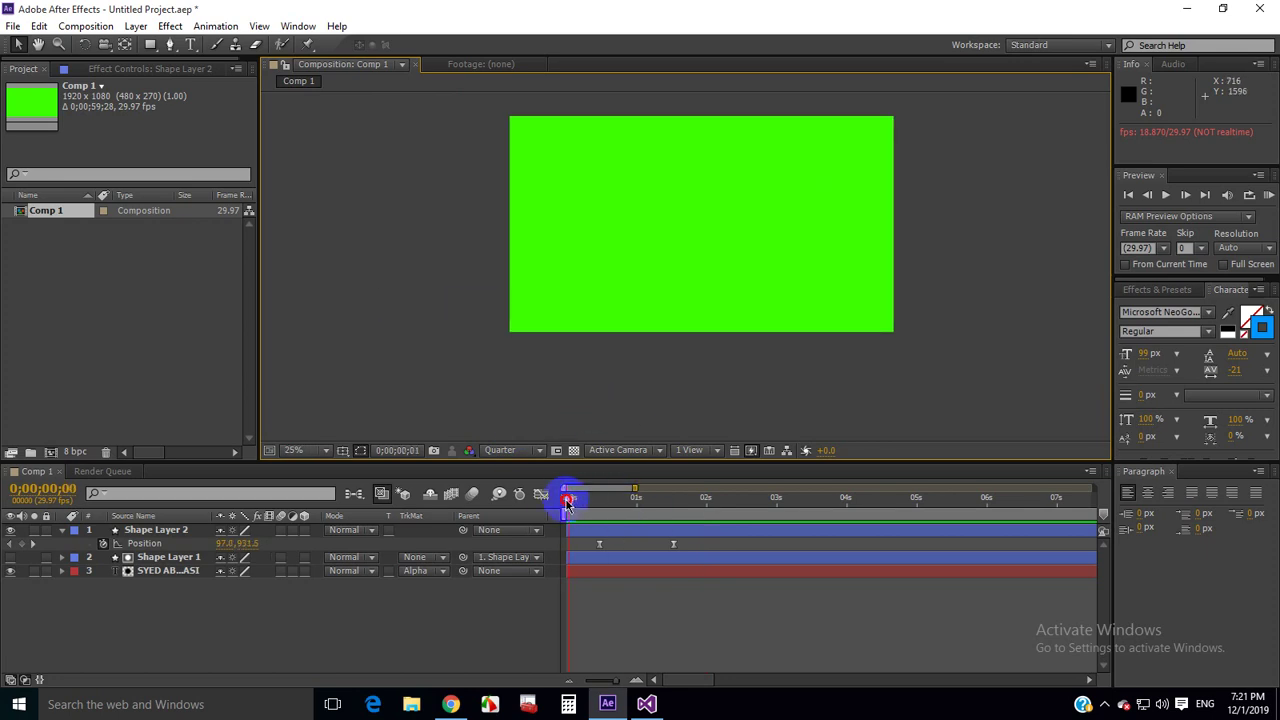
key("space")
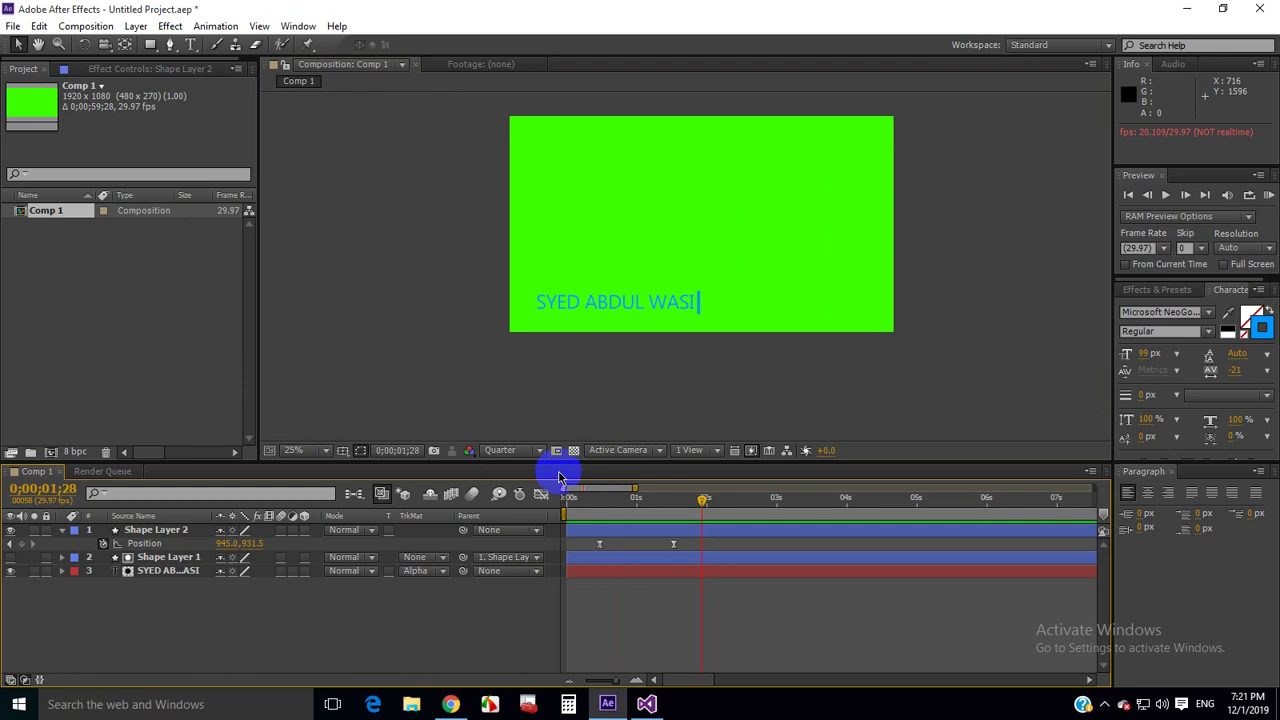
mouse_move(720, 505)
left_mouse_down()
mouse_move(686, 507)
mouse_move(713, 511)
left_mouse_up()
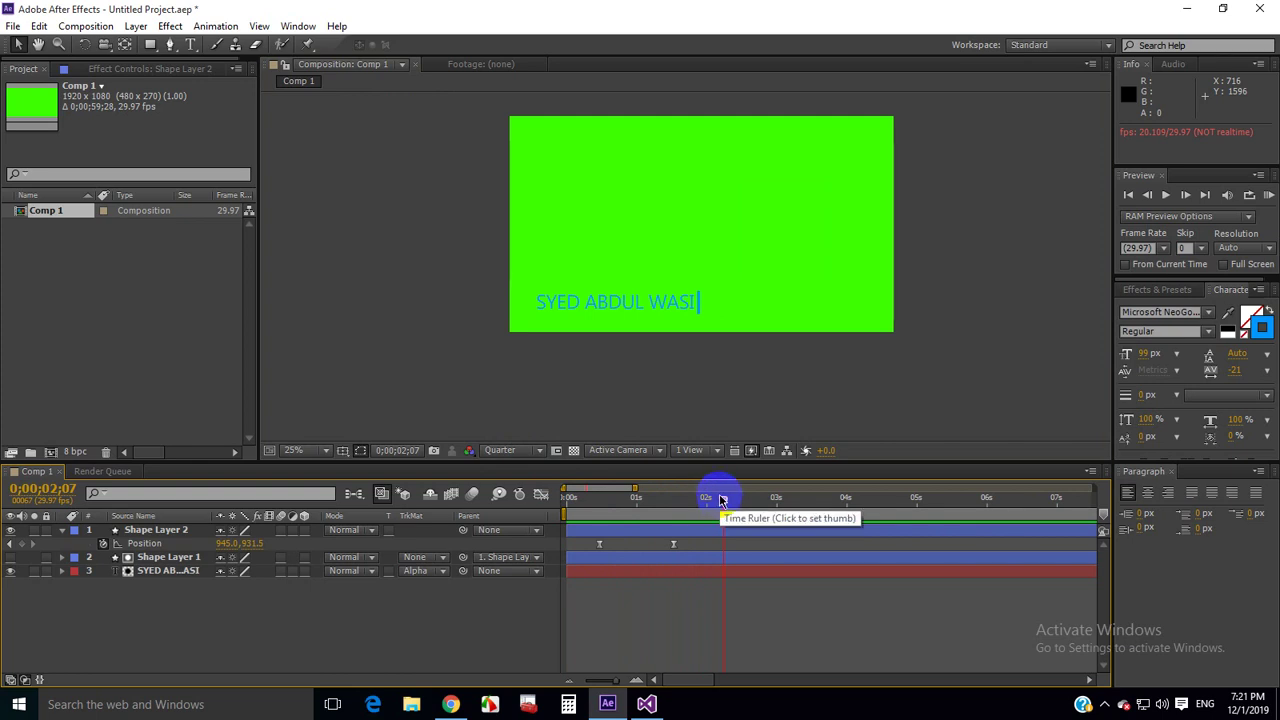
Step: Add a hold Position keyframe at 2:07, then later drag X back to about 95
left_click(24, 544)
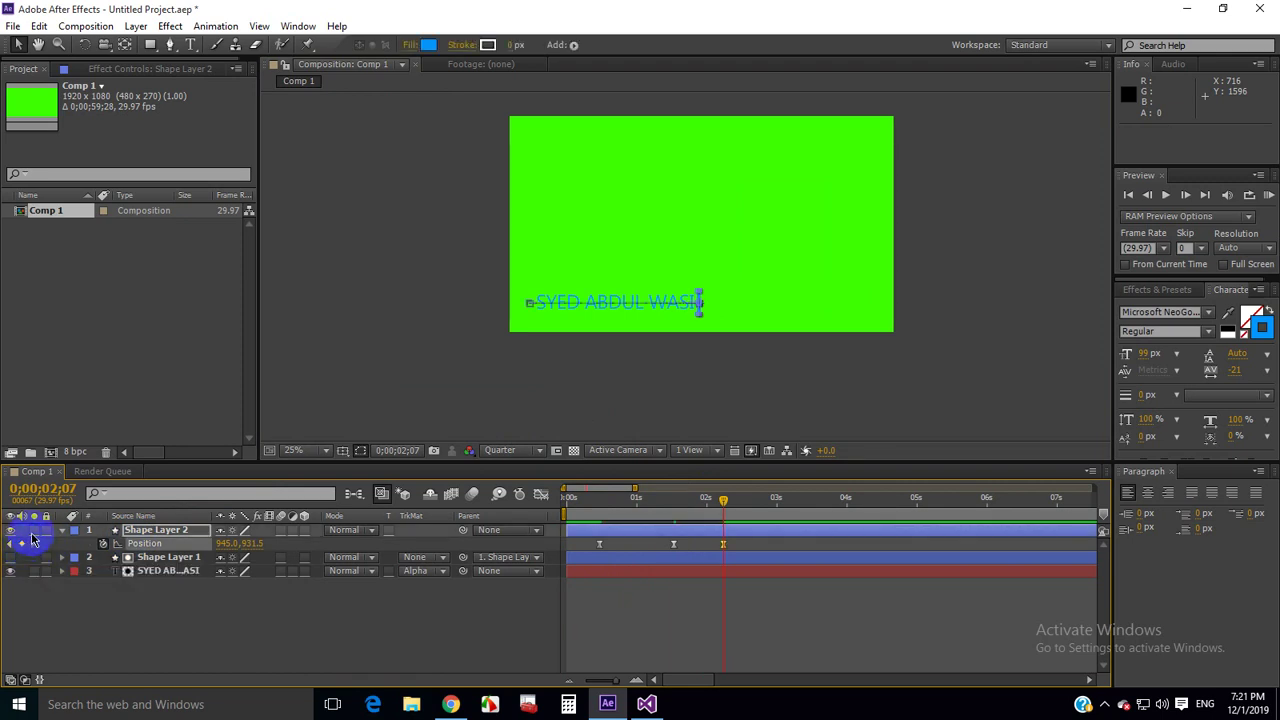
left_click_drag(795, 502, 768, 506)
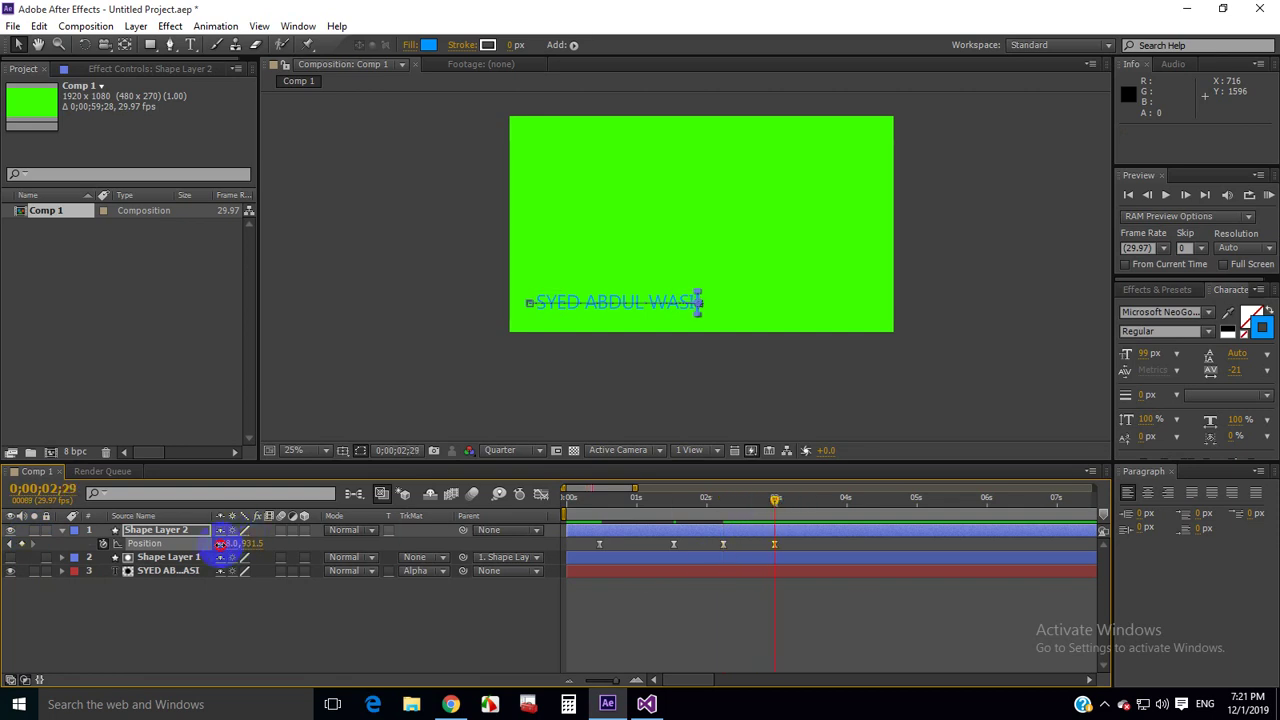
left_click_drag(220, 543, 4, 531)
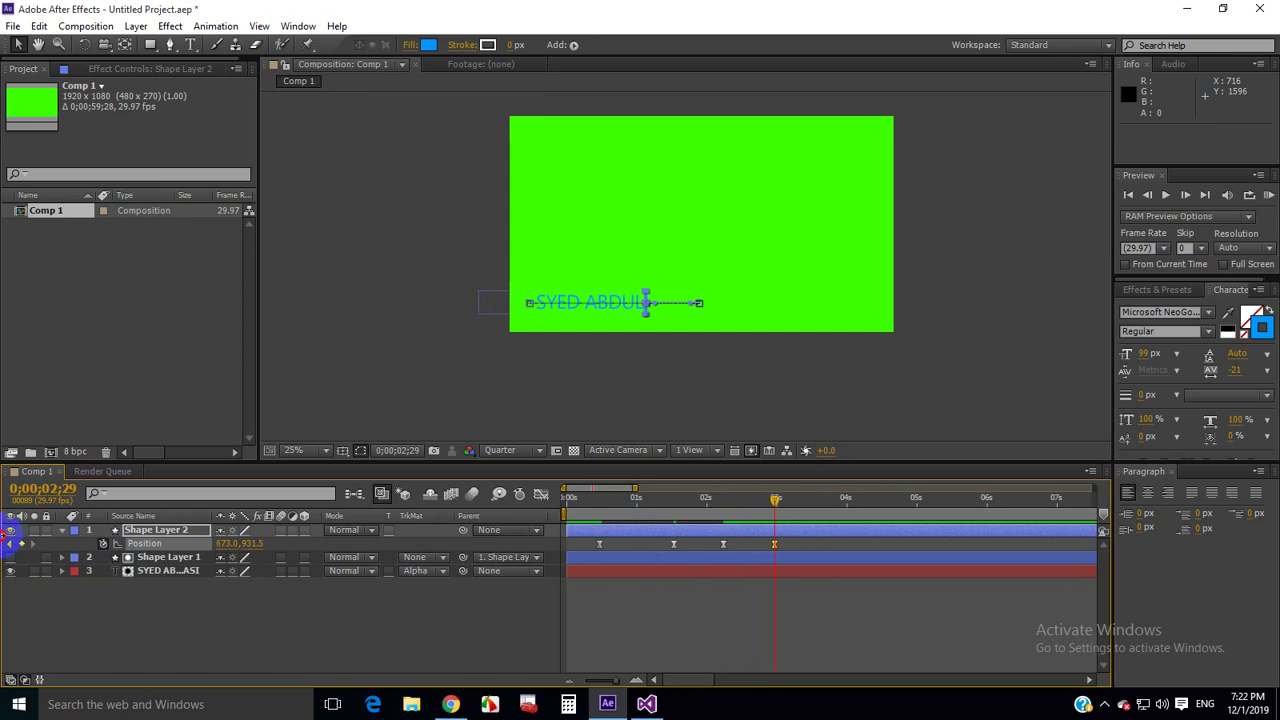
mouse_move(4, 531)
left_mouse_down()
mouse_move(87, 562)
mouse_move(30, 542)
mouse_move(185, 547)
left_mouse_up()
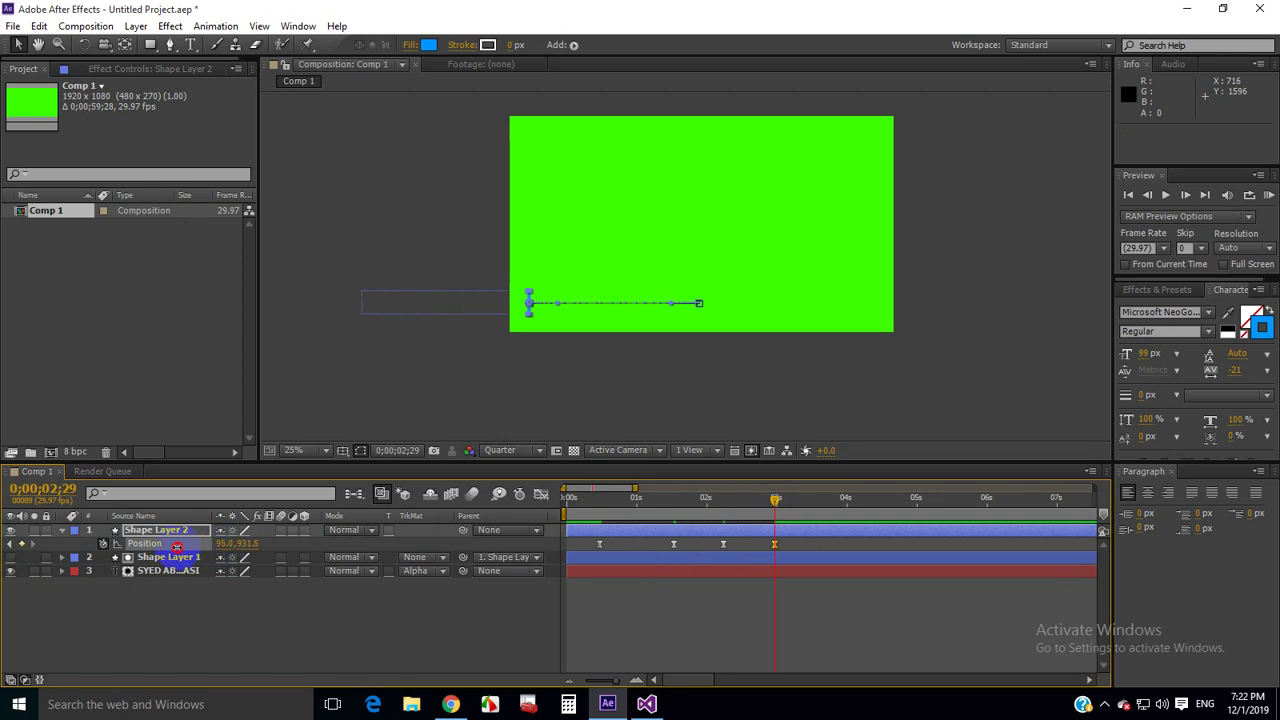
Step: Preview the slide-back, then shift the last two Position keyframes a few frames later
left_click(542, 378)
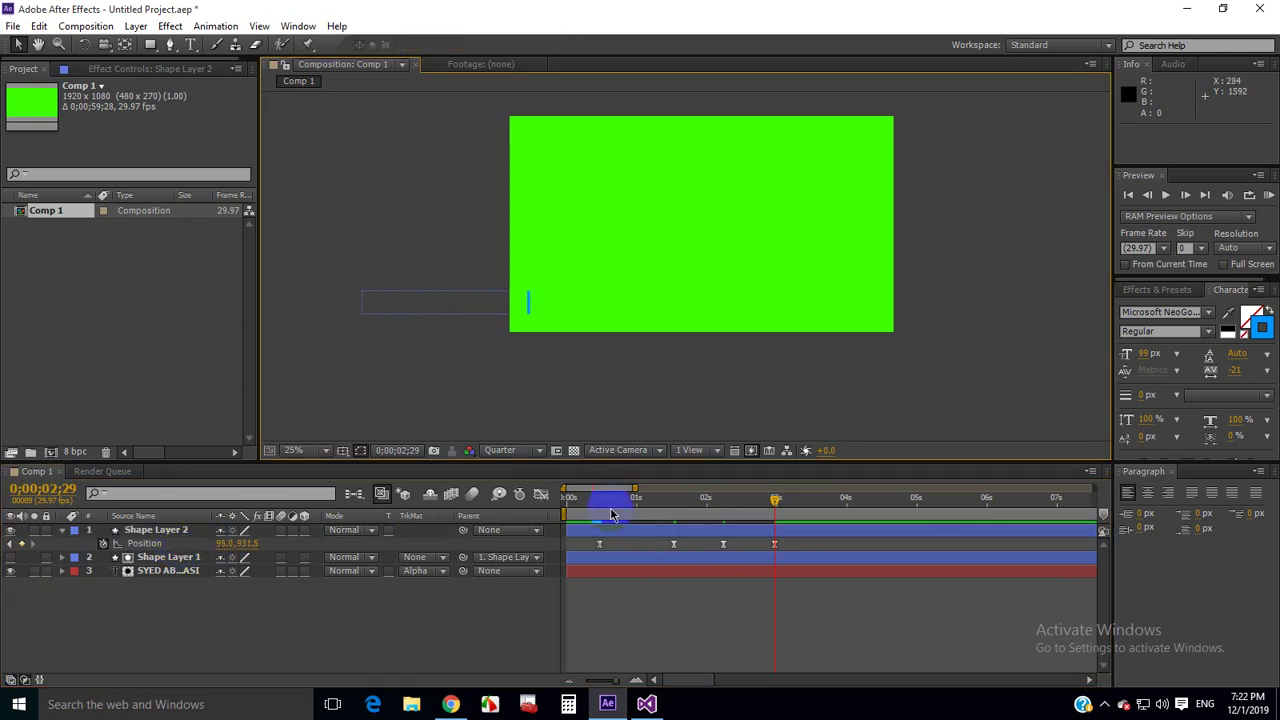
left_click_drag(612, 504, 465, 513)
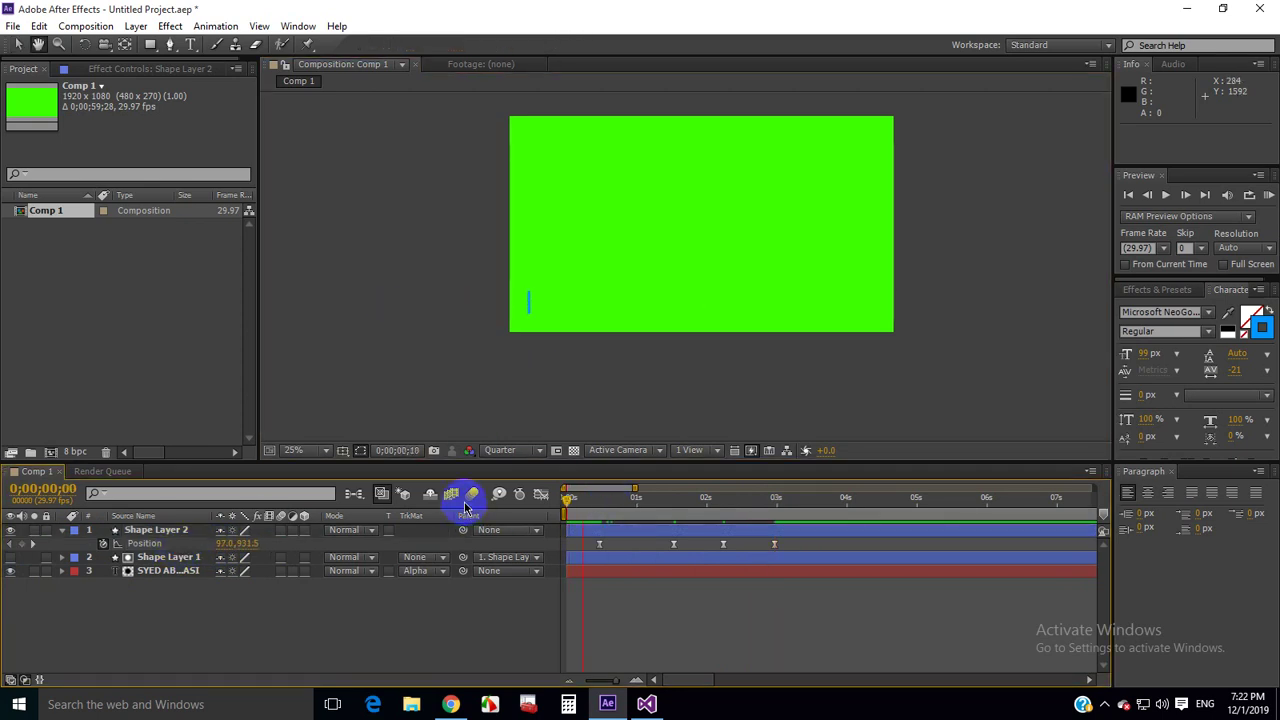
key("space")
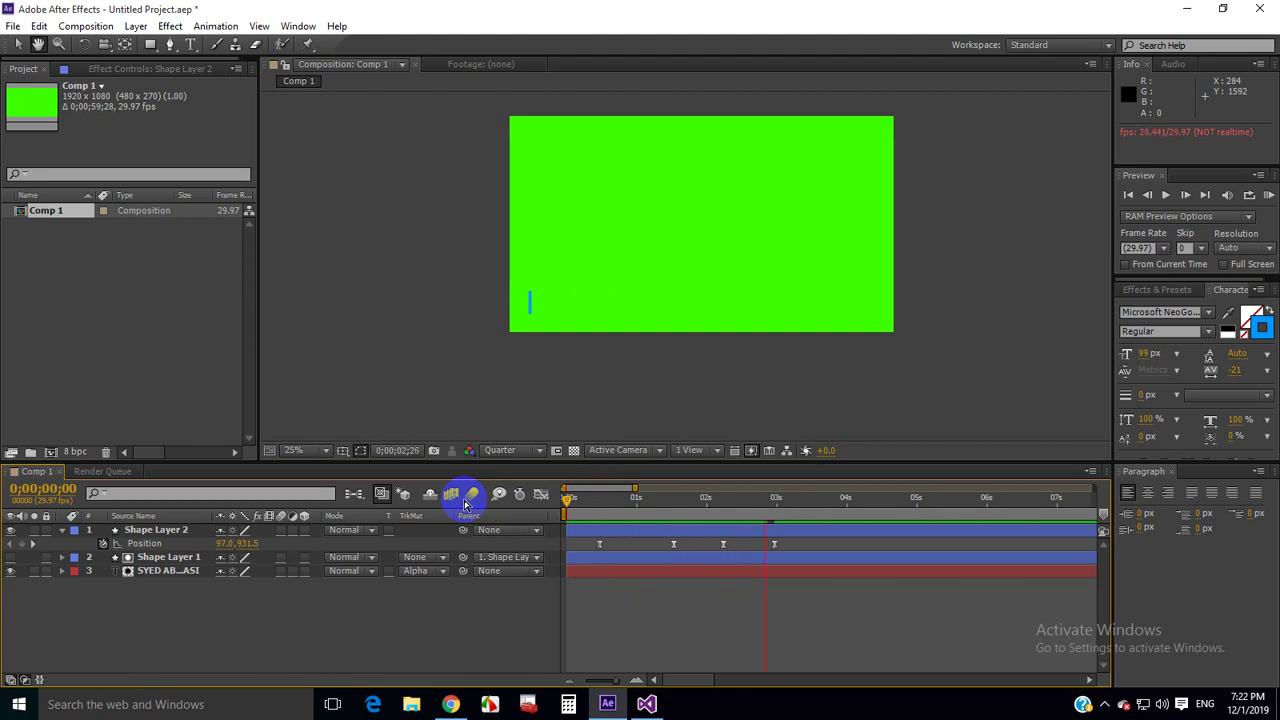
left_click(724, 546)
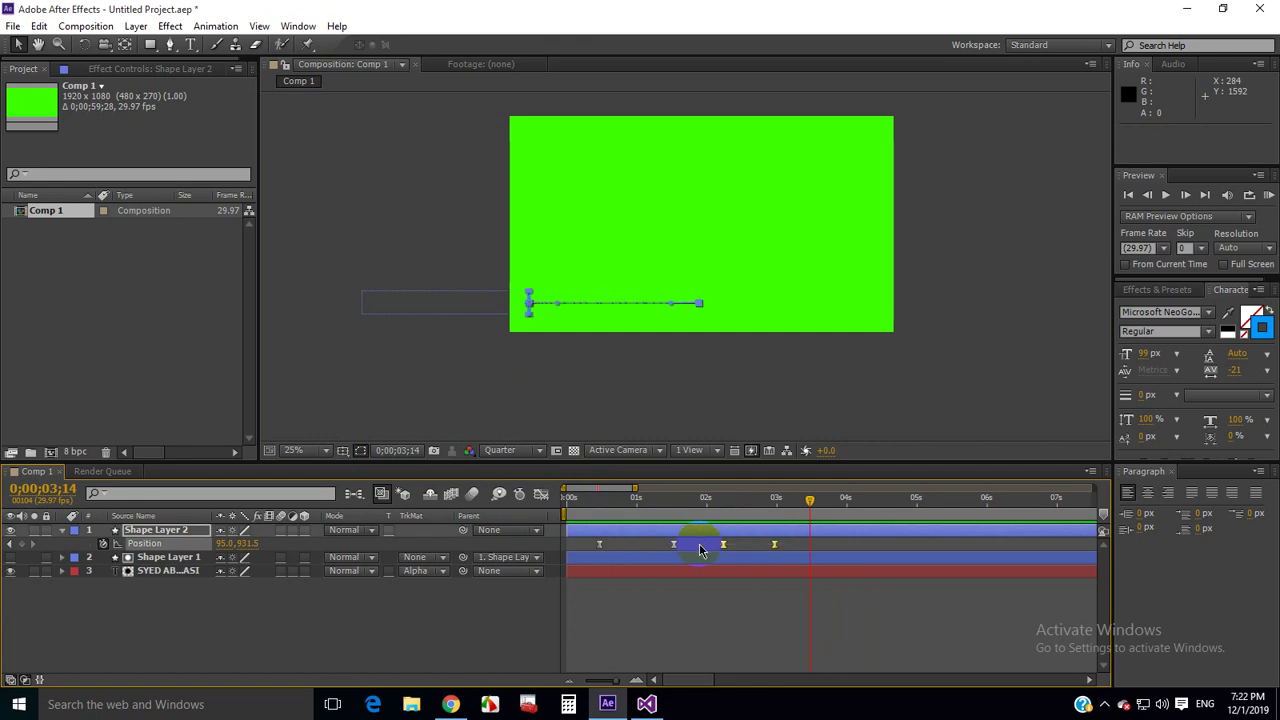
left_click_drag(724, 549, 742, 546)
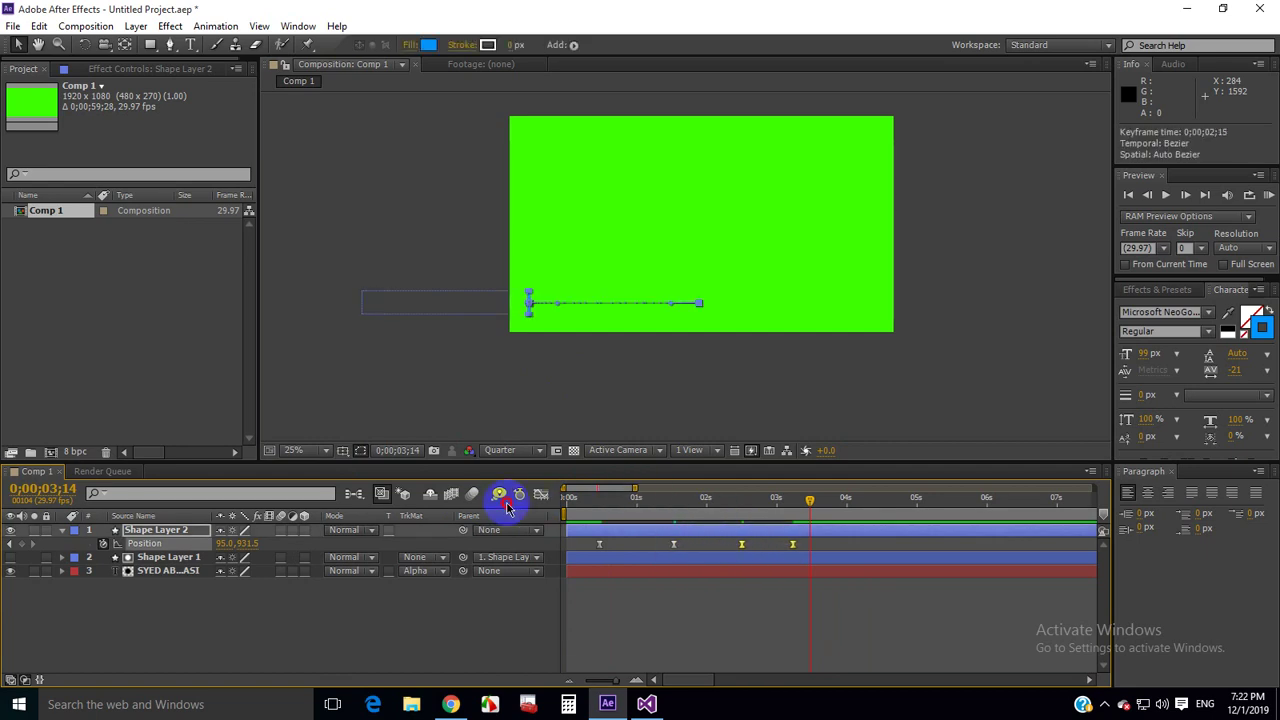
key("Home")
Step: Play the full animation from the start and stop it at 0;00;03;20
left_click(511, 408)
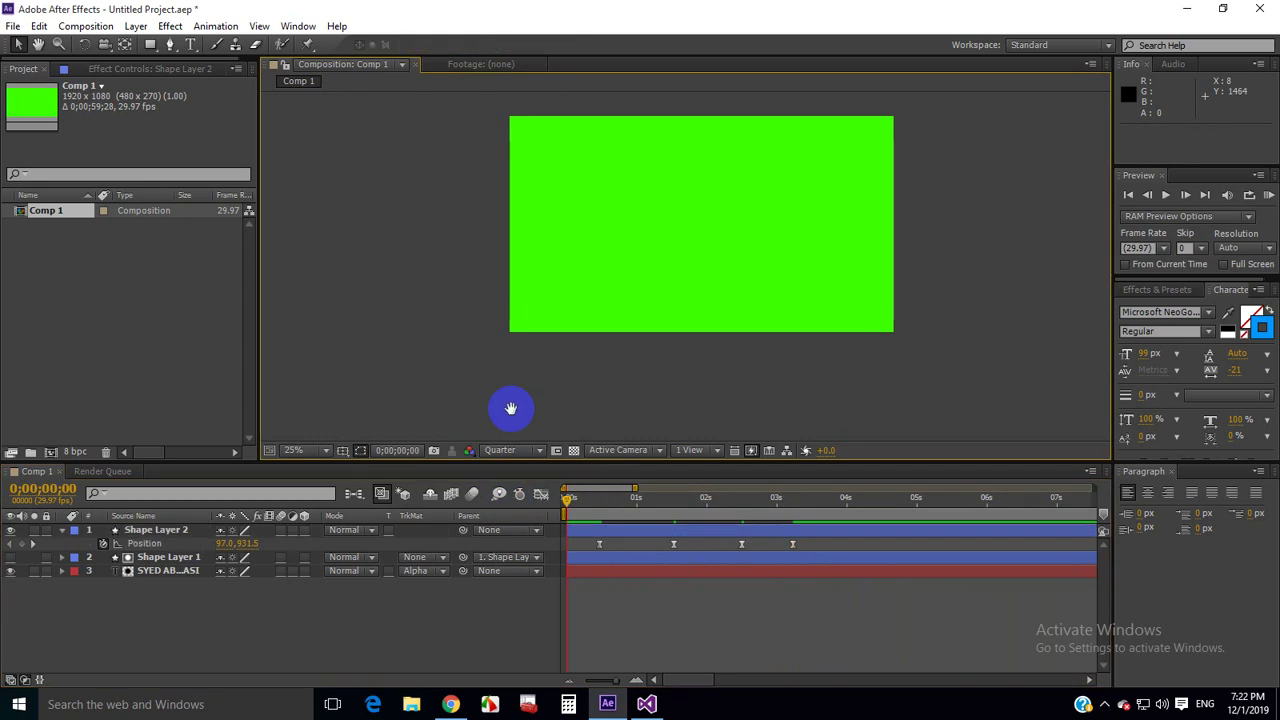
key("space")
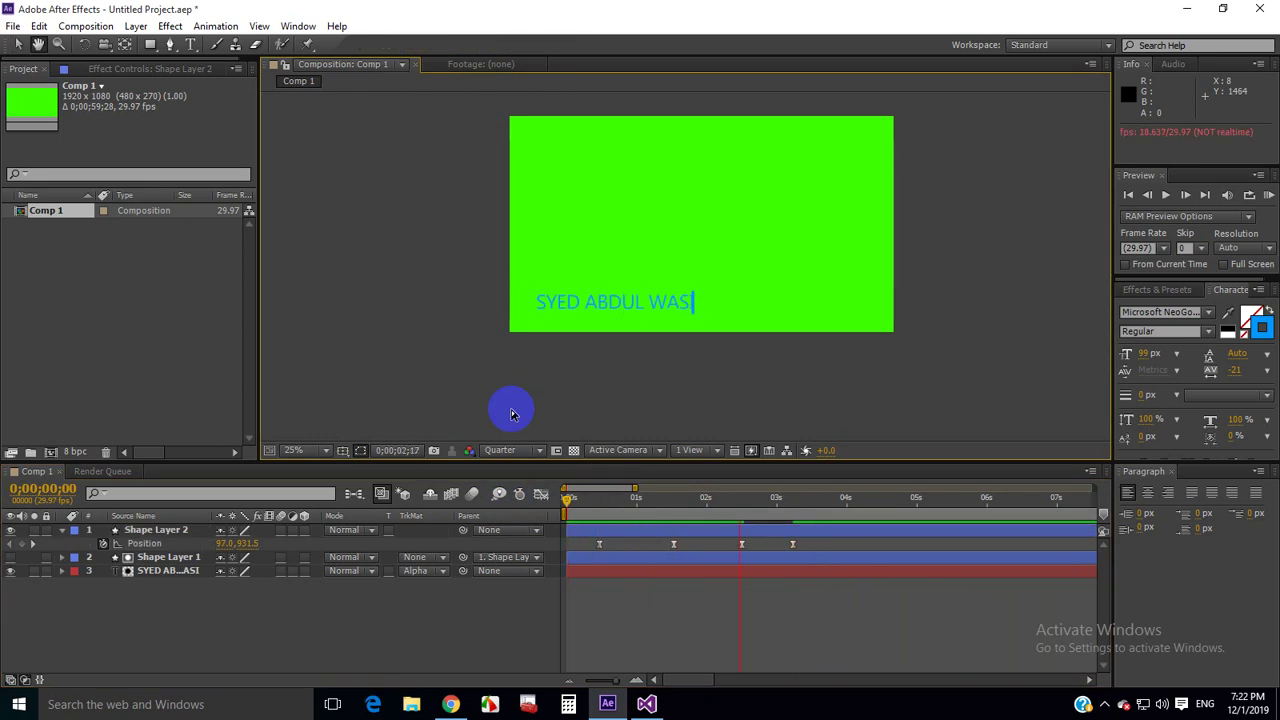
key("space")
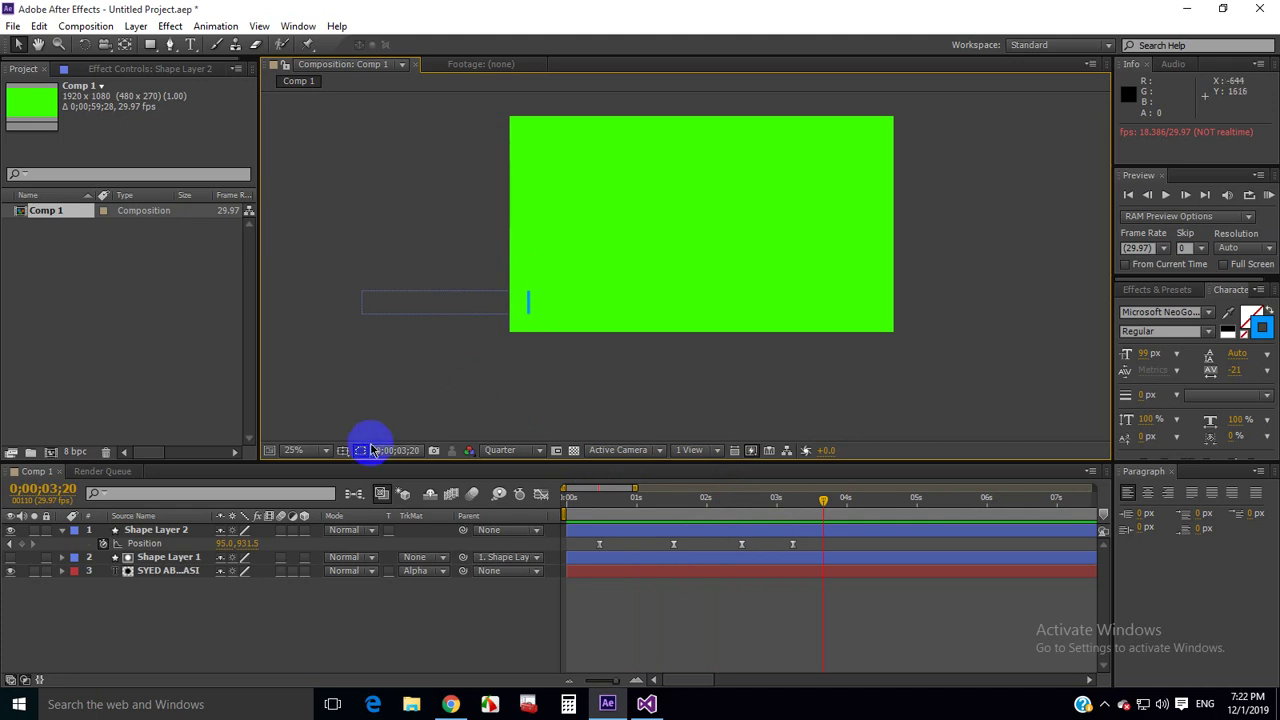
Step: Add a 100% Scale keyframe to Shape Layer 2 at 3;06
left_click(164, 528)
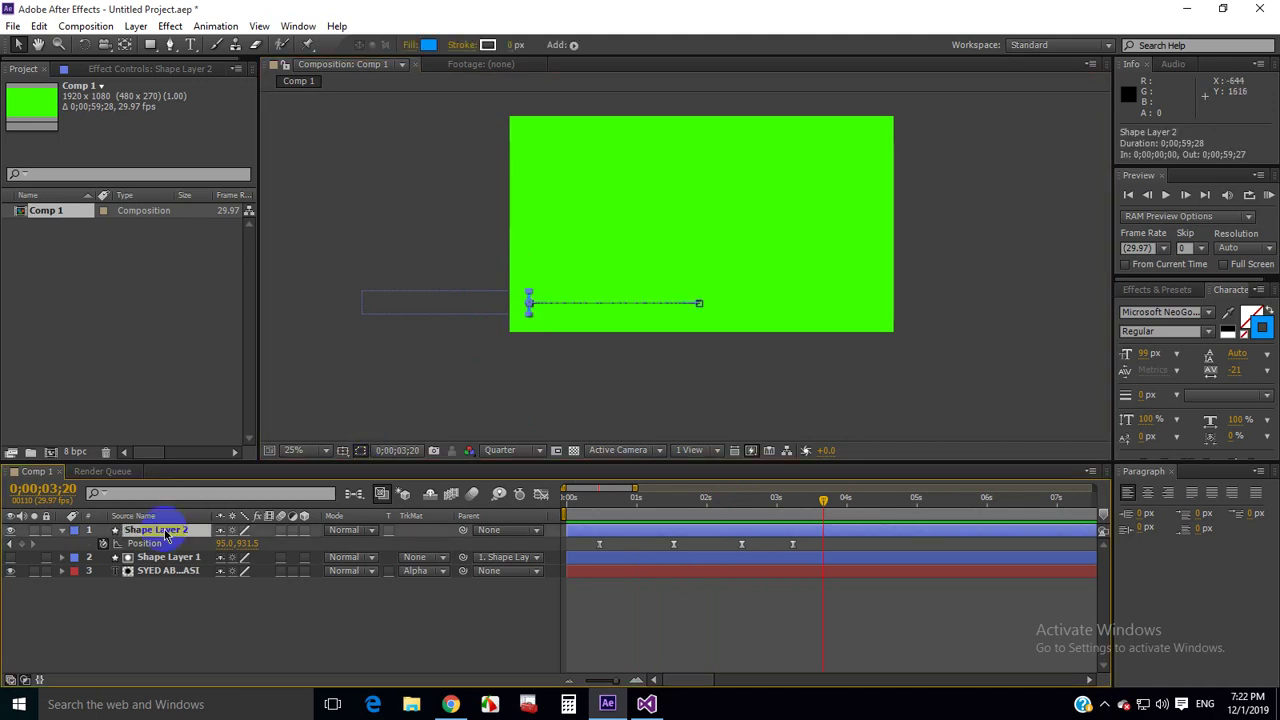
key("s")
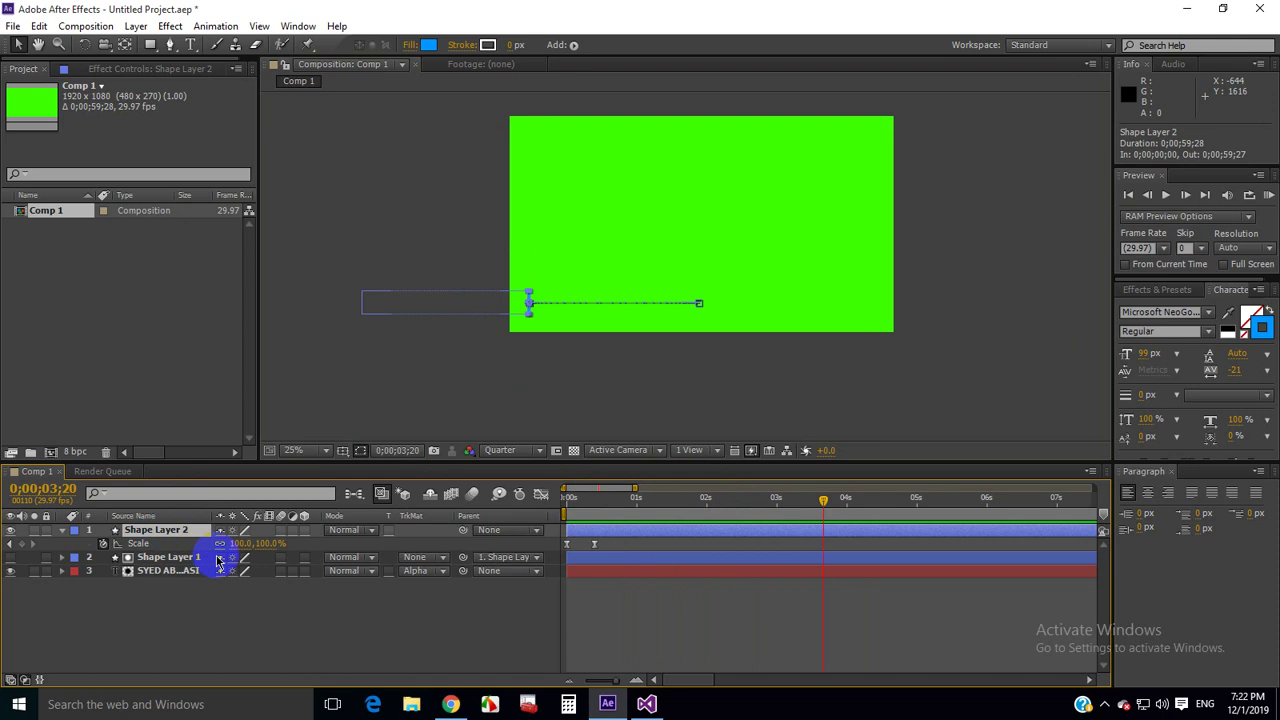
left_click(22, 544)
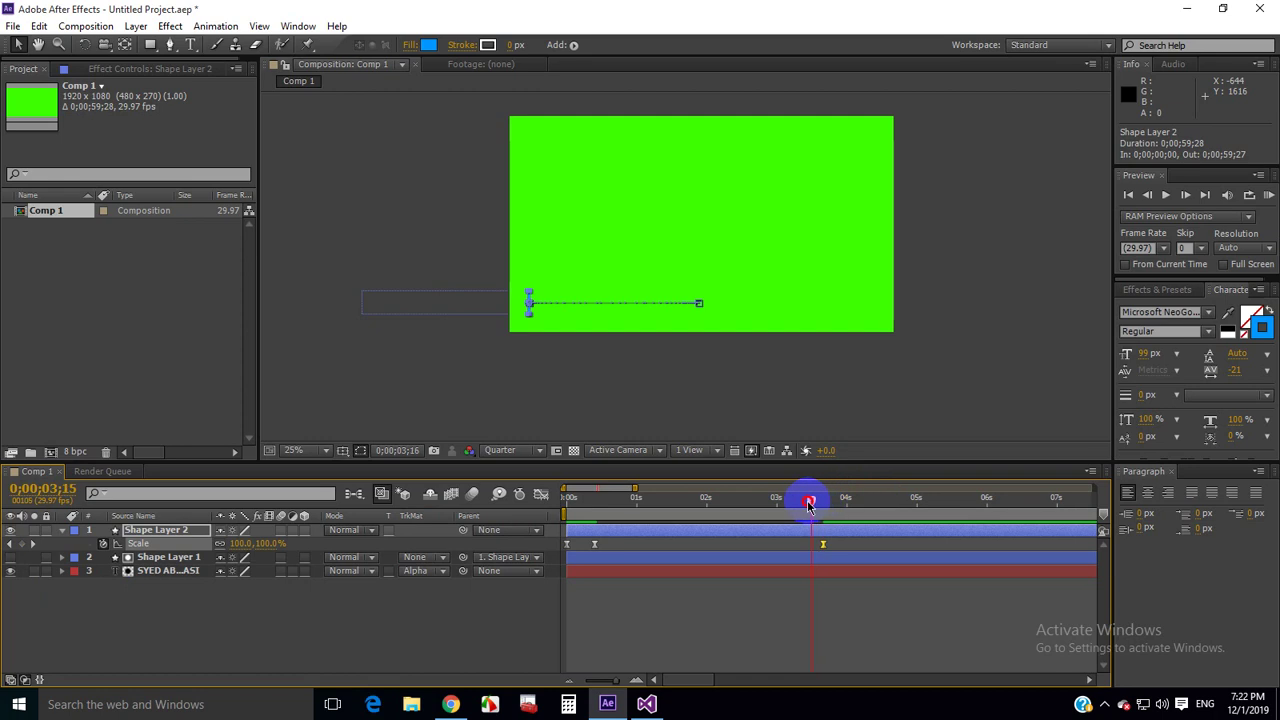
left_click_drag(797, 505, 786, 502)
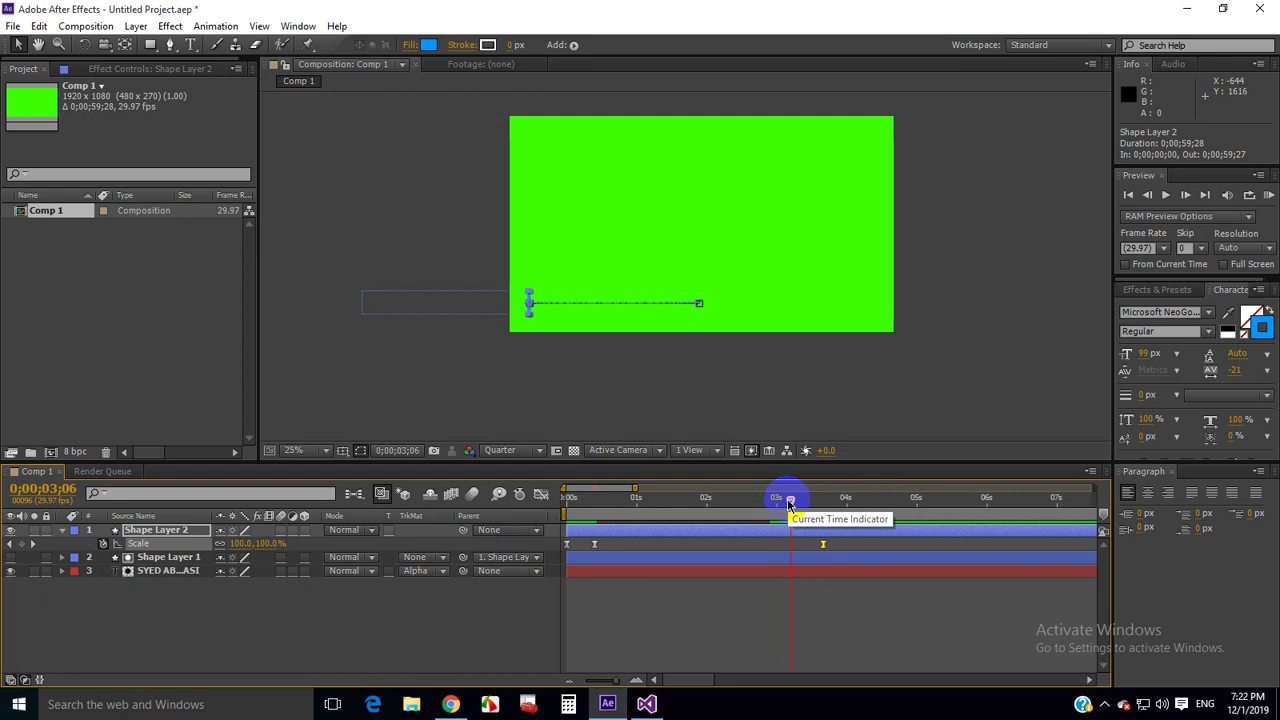
left_click_drag(823, 544, 803, 546)
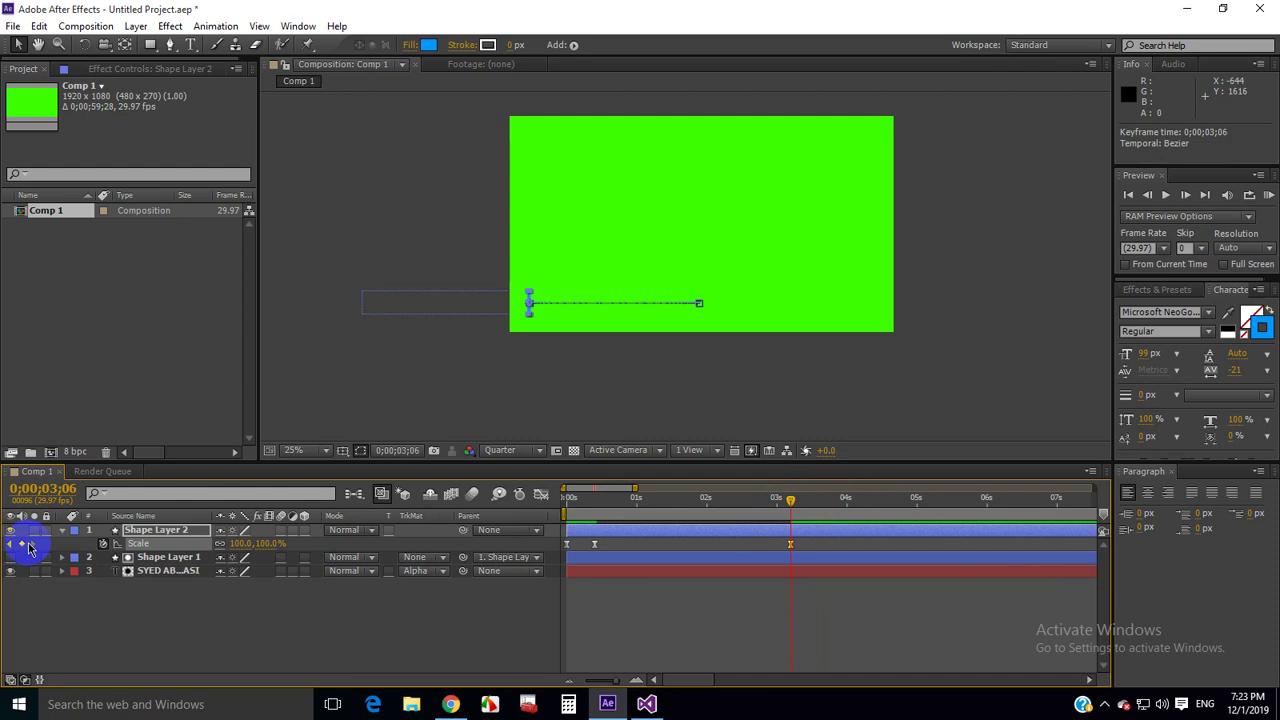
Step: Set Shape Layer 2's Scale to 0% at 3;18 so the bar vanishes
left_click_drag(792, 502, 831, 500)
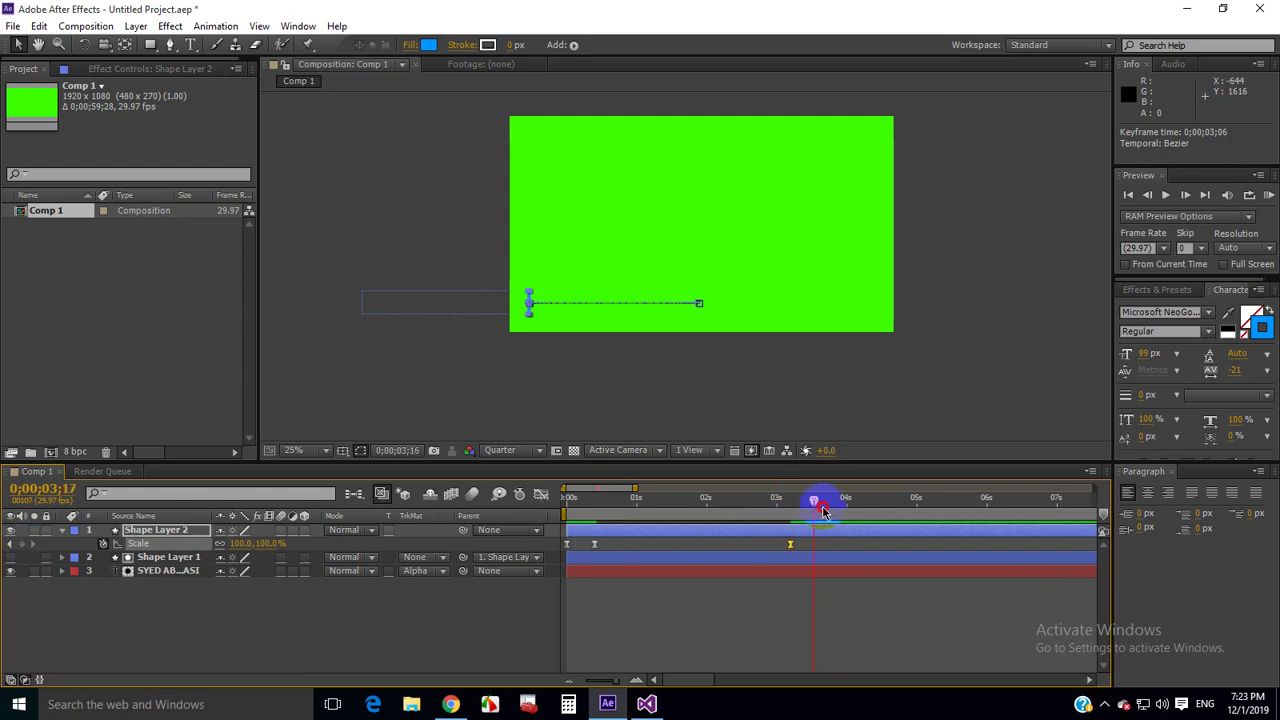
left_click(237, 543)
type("0")
key("Return")
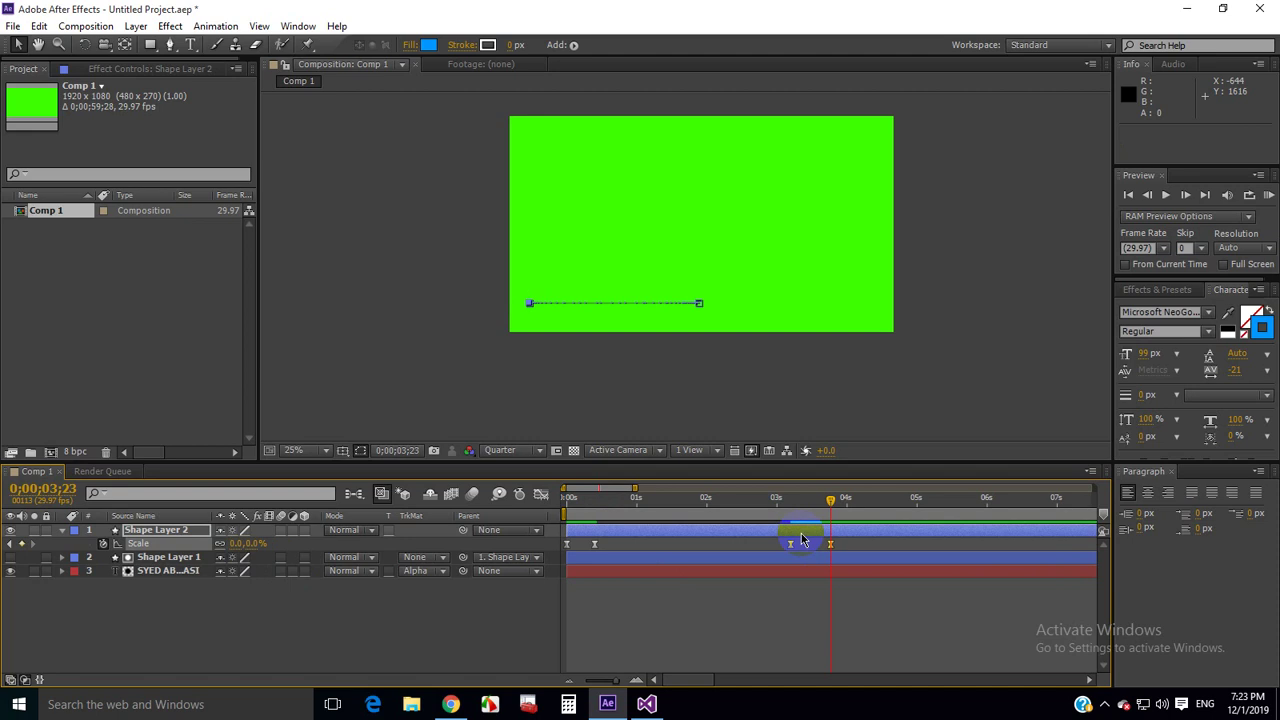
Step: Replay the bar's shrink from 2;26 to check it disappears
left_click_drag(829, 499, 744, 499)
left_click(798, 423)
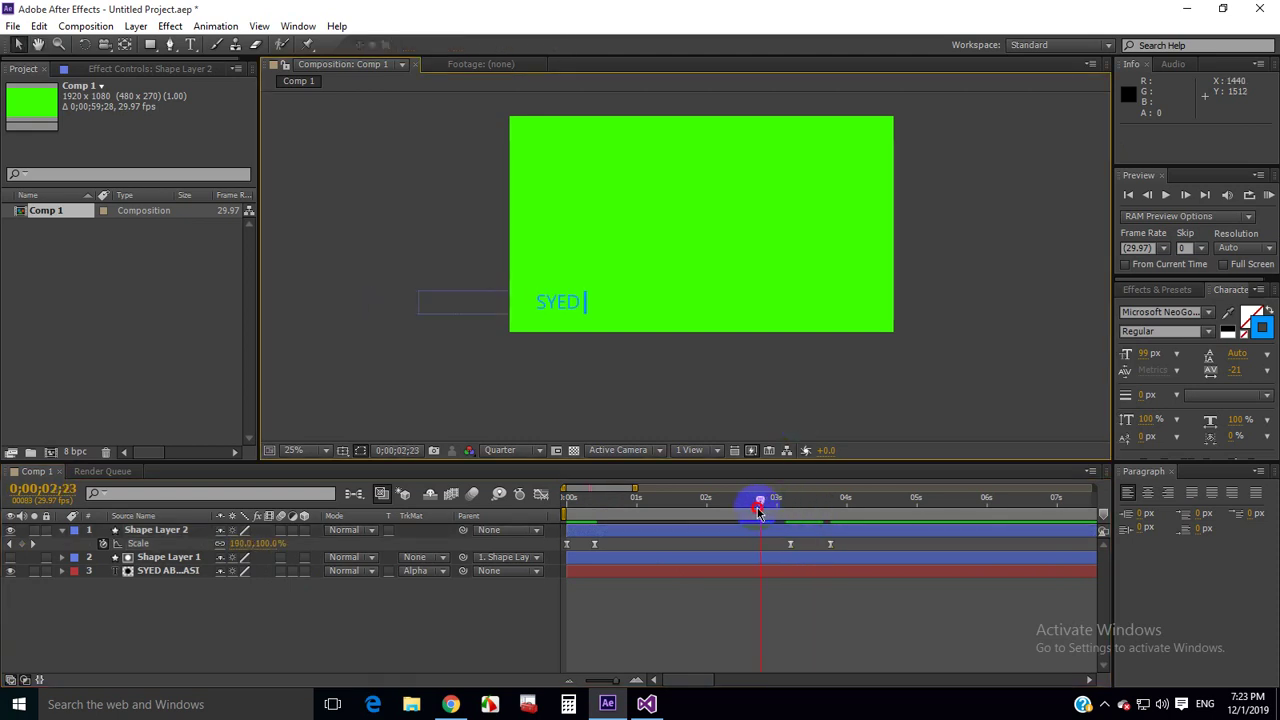
left_click(777, 375)
left_click(826, 546)
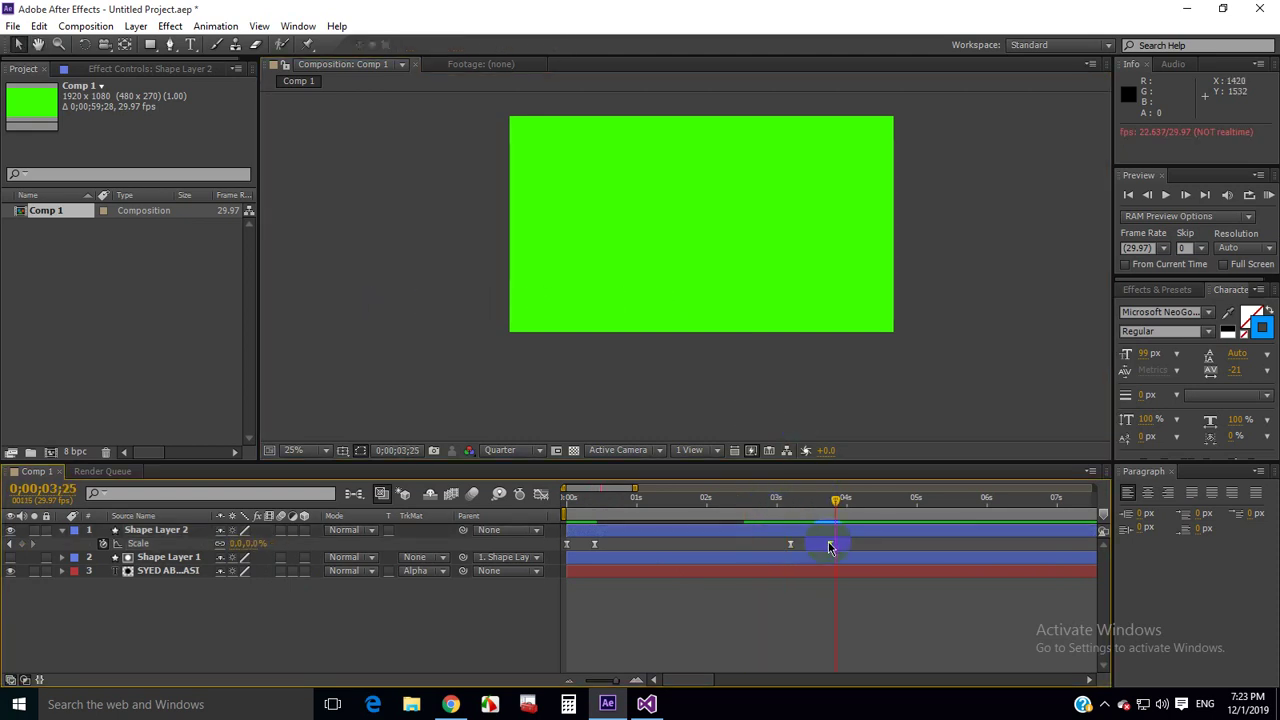
left_click(769, 499)
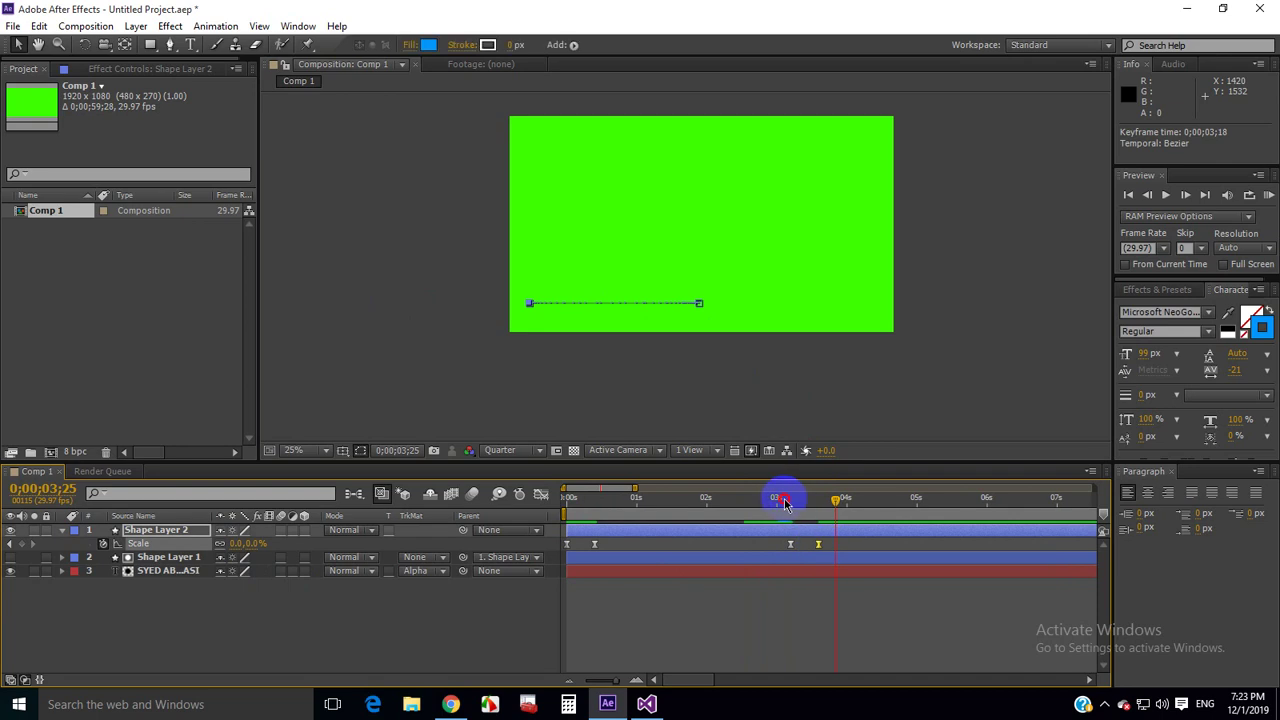
left_click(750, 395)
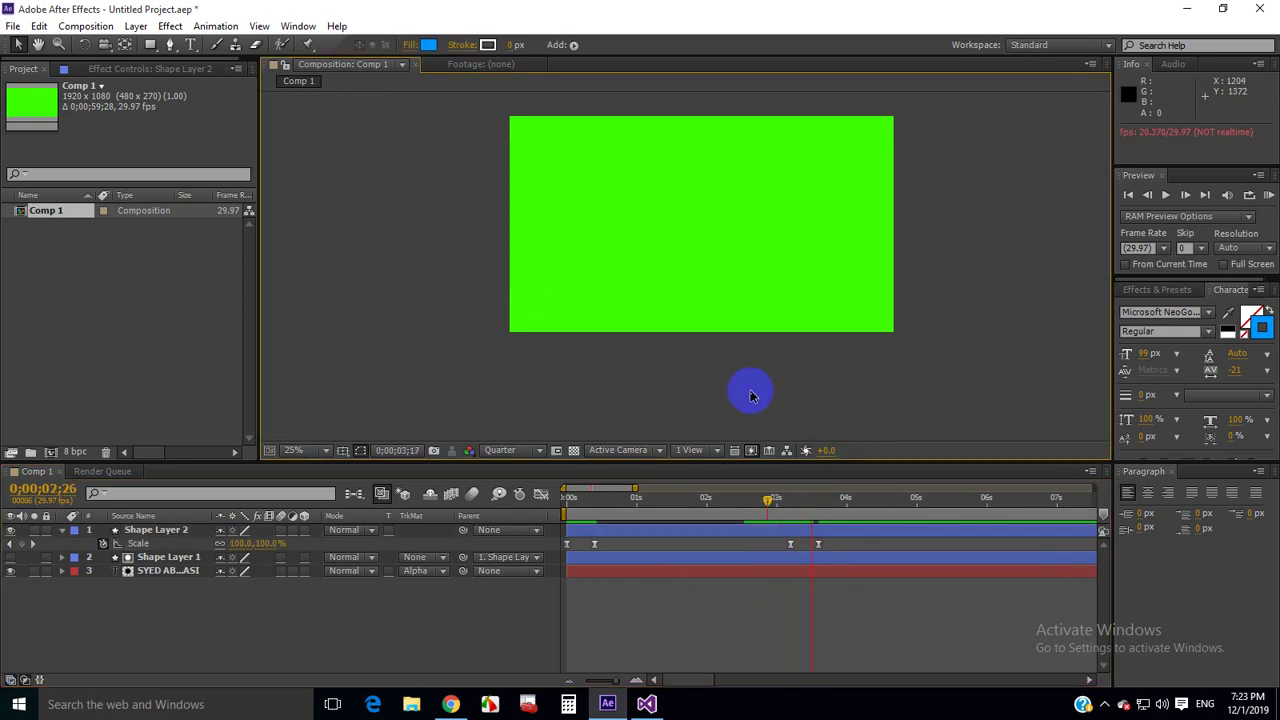
left_click(750, 395)
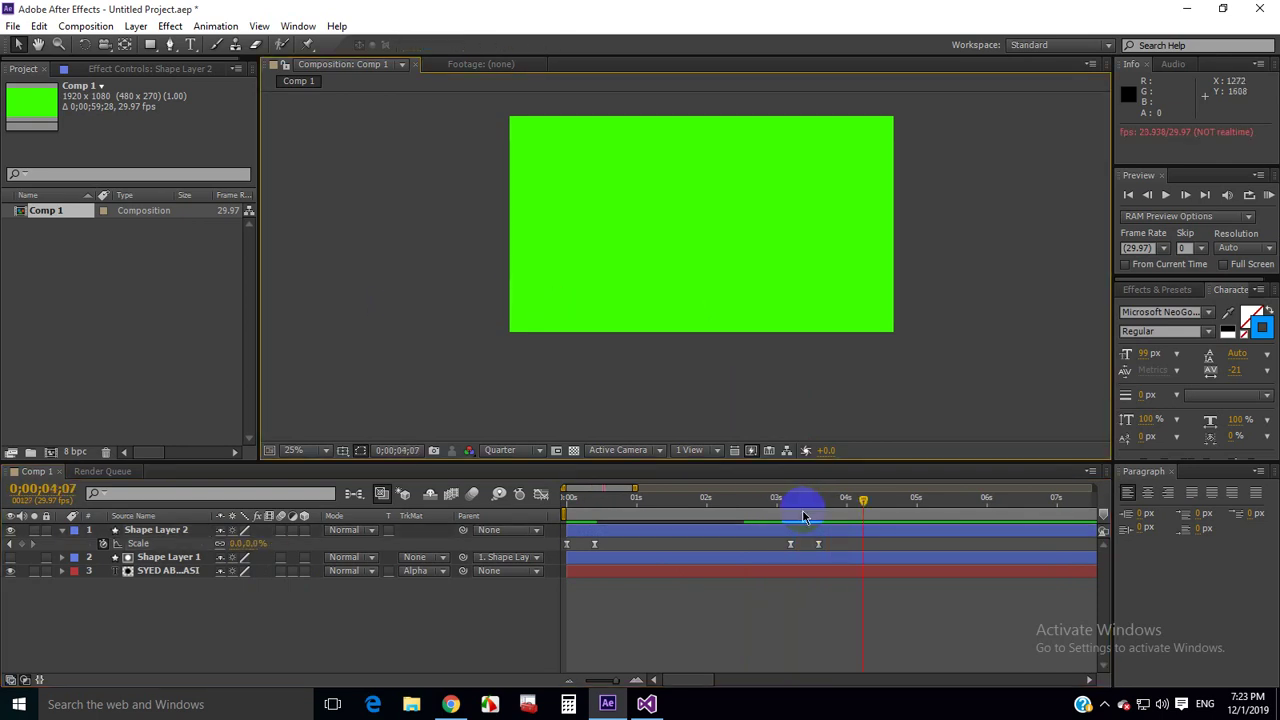
left_click(152, 530)
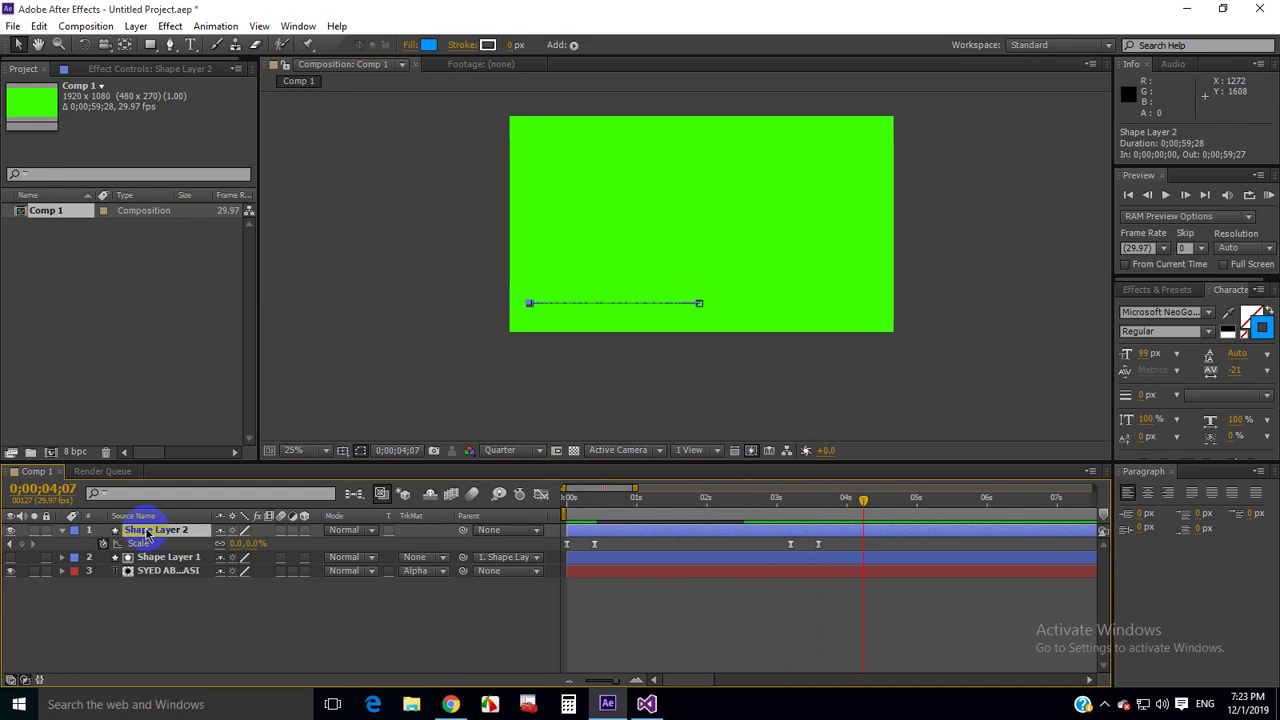
key("r")
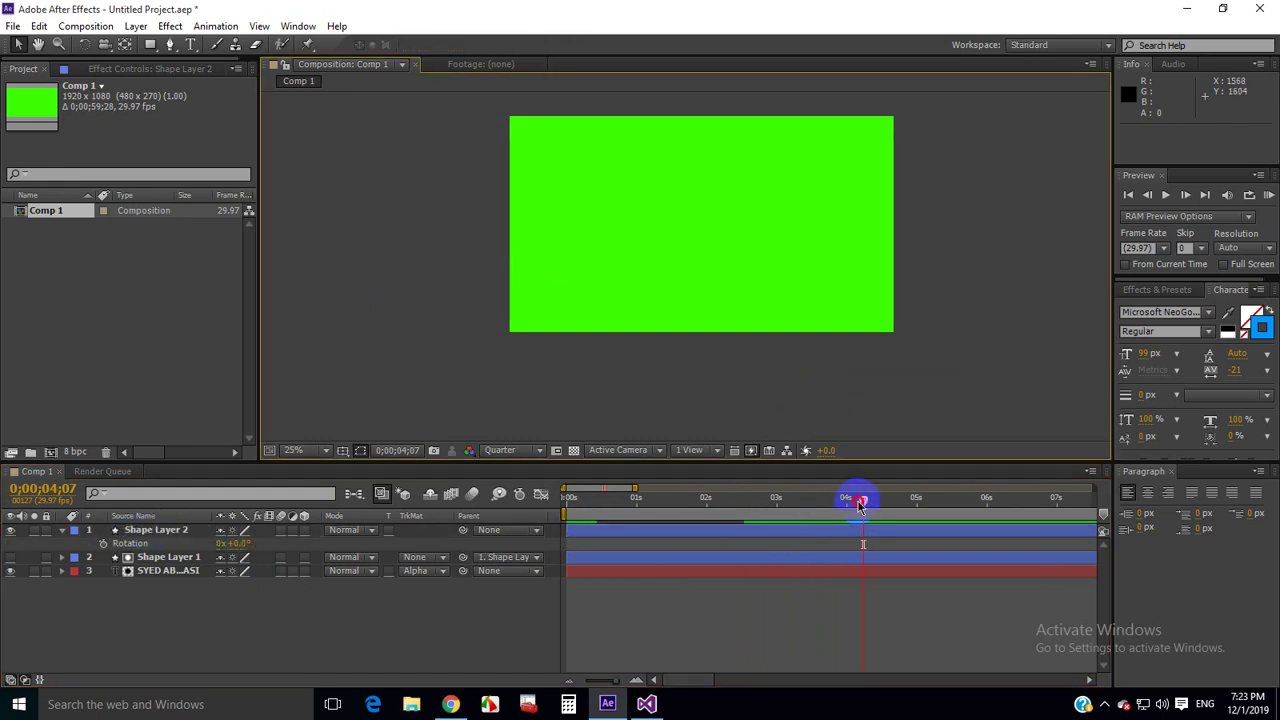
Step: Key Shape Layer 2's Rotation from 0° at 3;04 to 120° at 3;13
left_click_drag(860, 500, 786, 512)
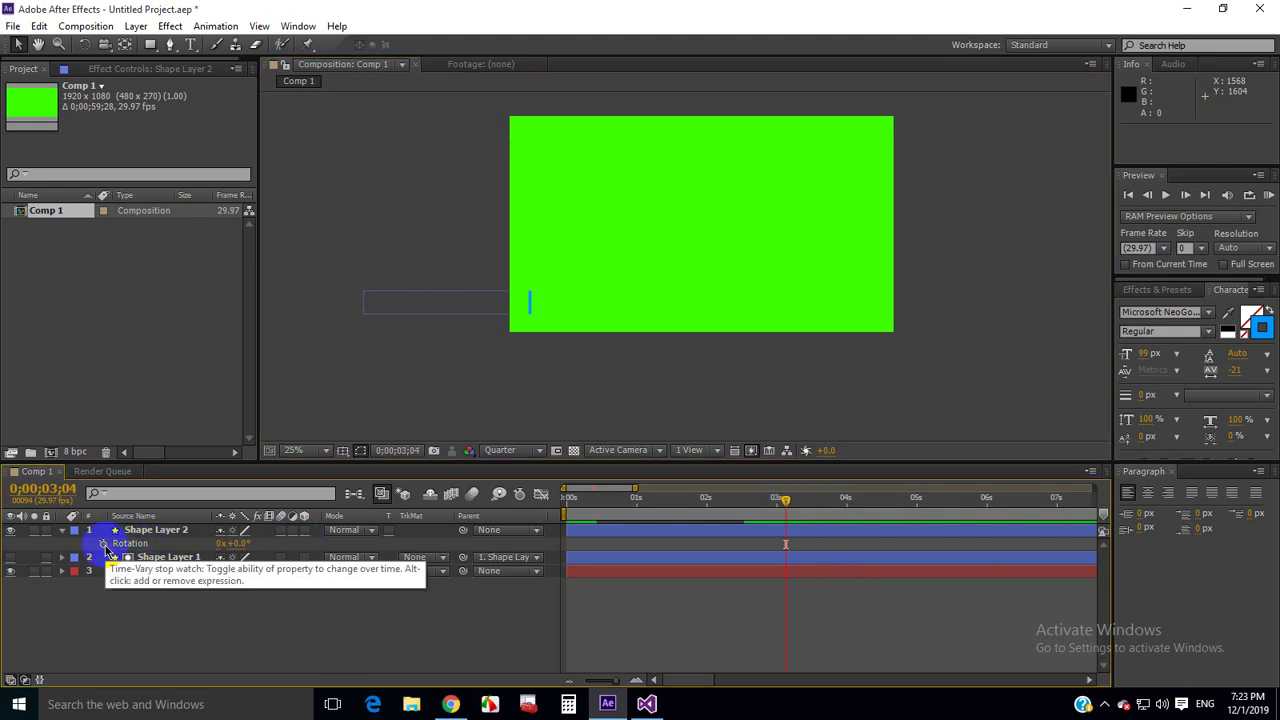
left_click(140, 530)
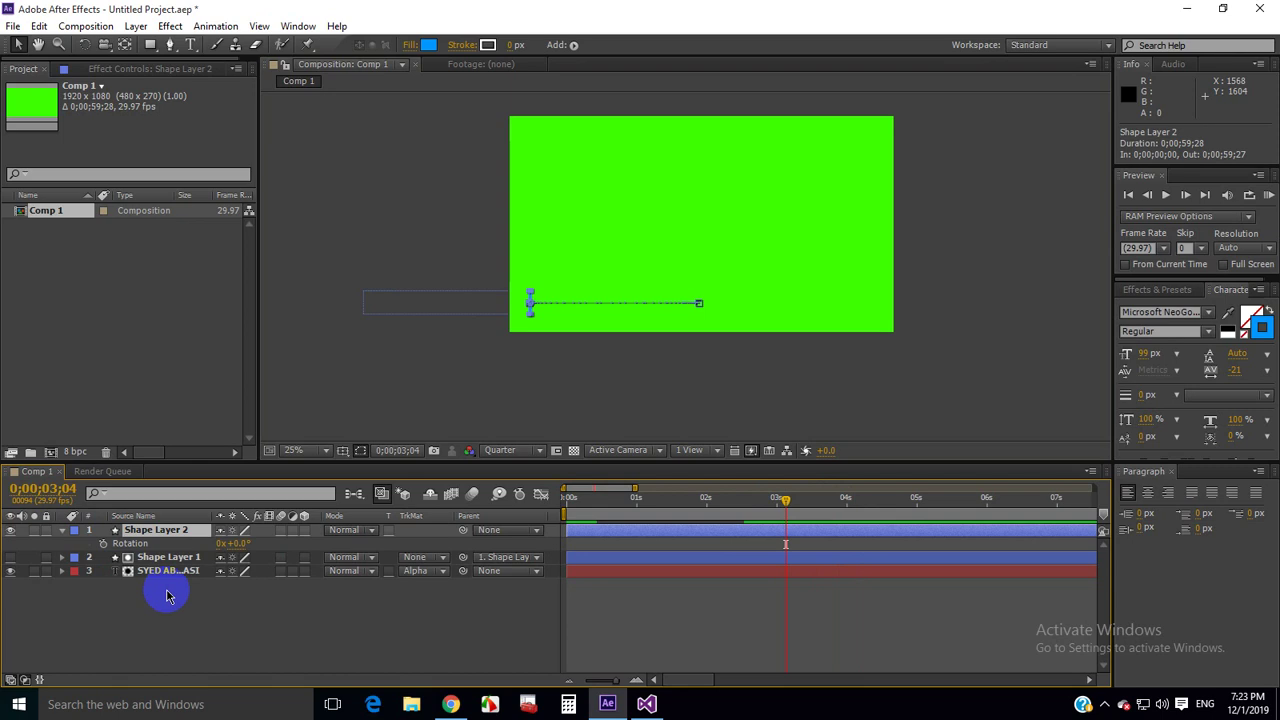
key("r")
key("r")
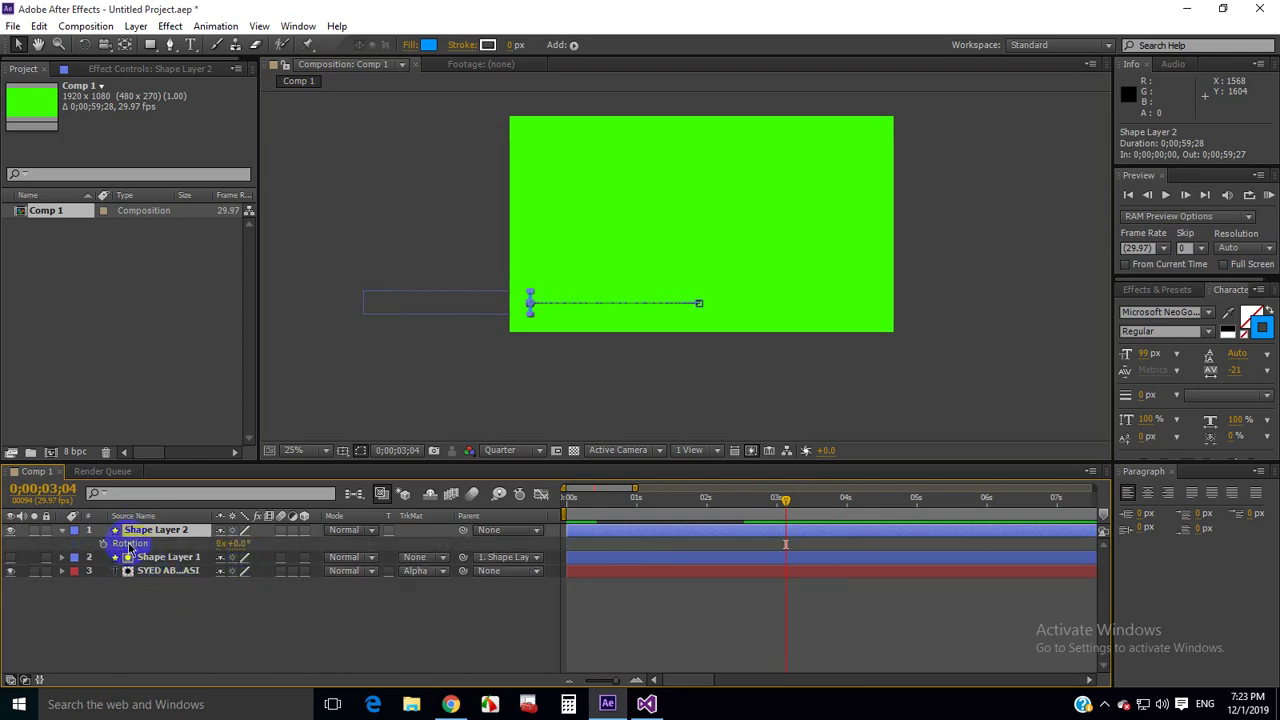
left_click(103, 543)
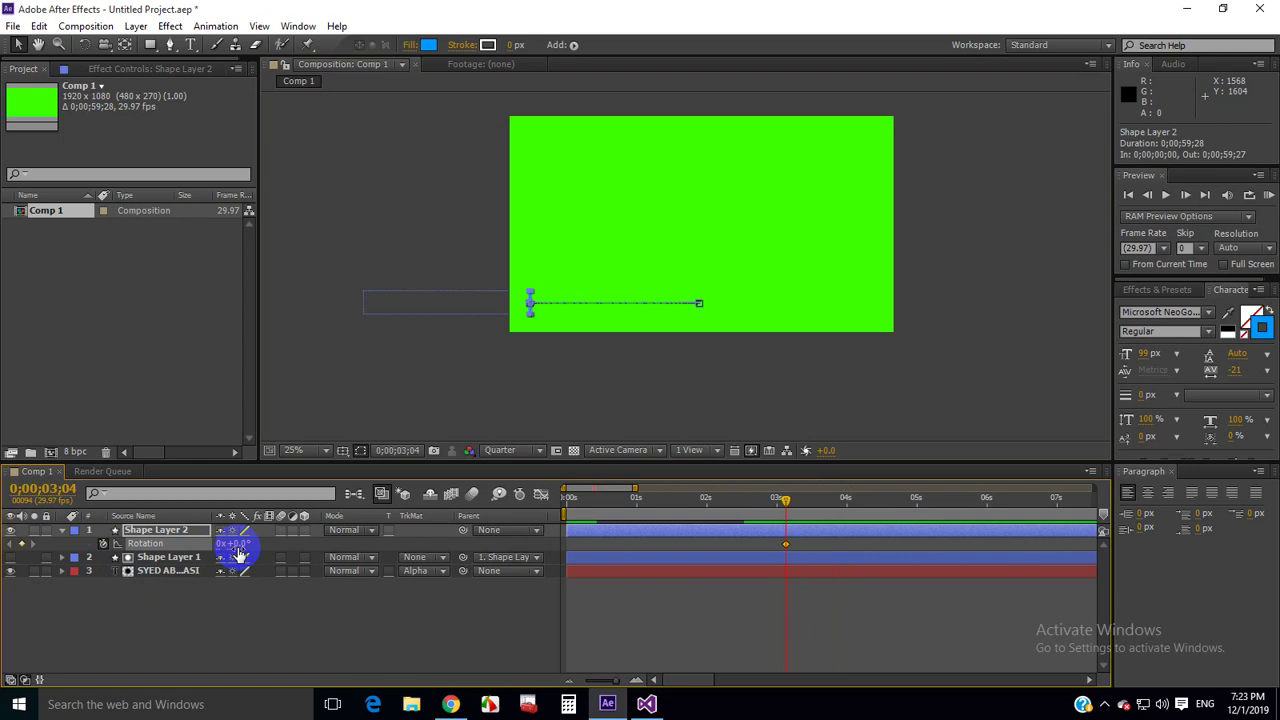
left_click_drag(785, 505, 807, 507)
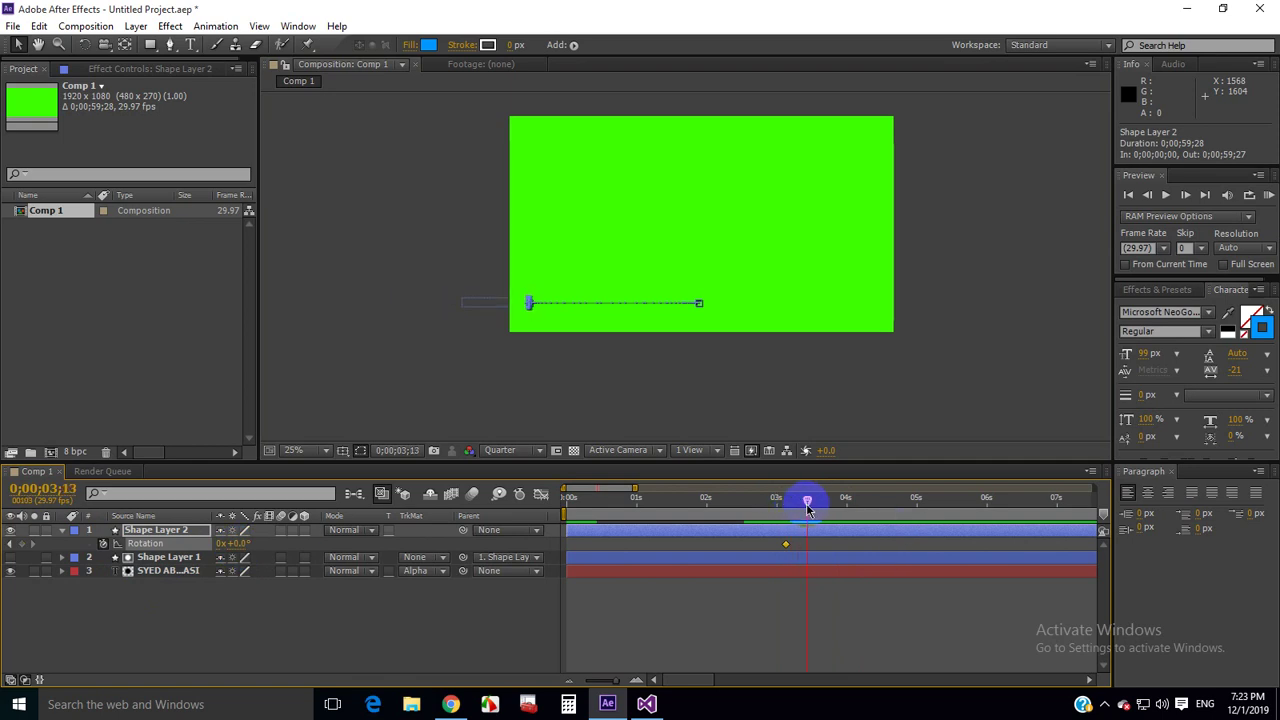
mouse_move(234, 543)
left_mouse_down()
mouse_move(363, 545)
mouse_move(329, 545)
left_mouse_up()
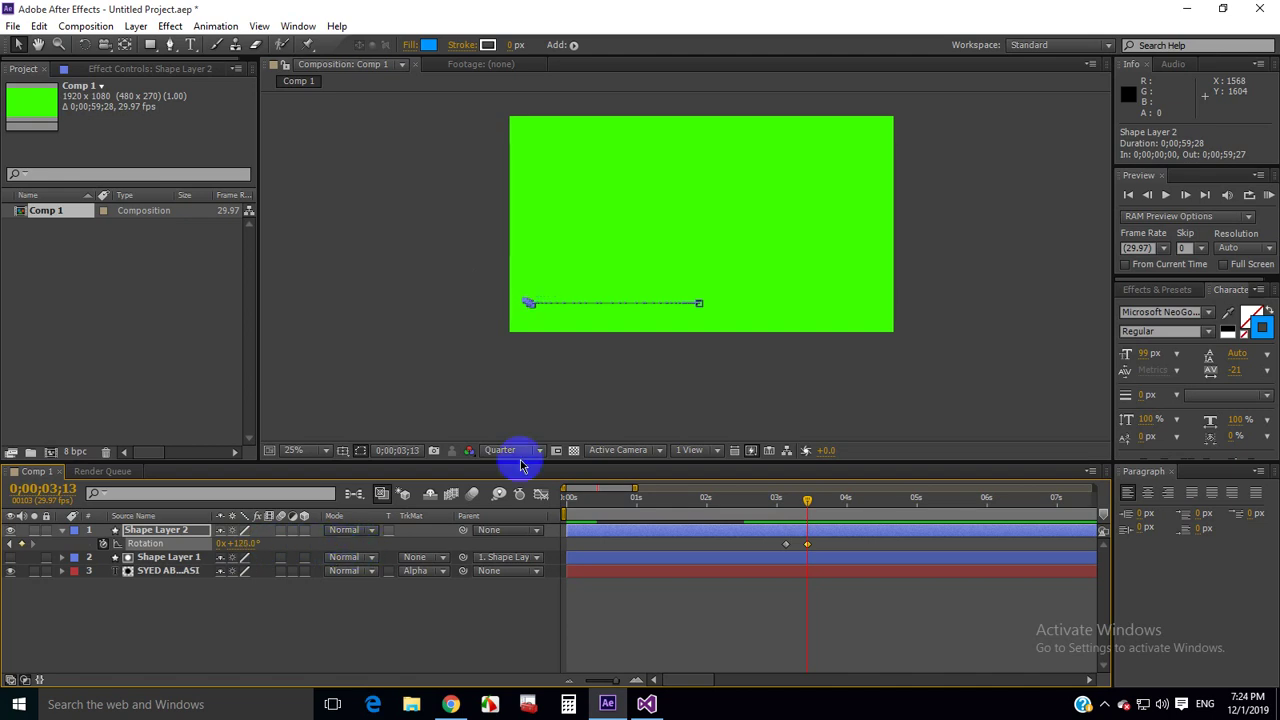
left_click(566, 418)
left_click_drag(807, 499, 780, 513)
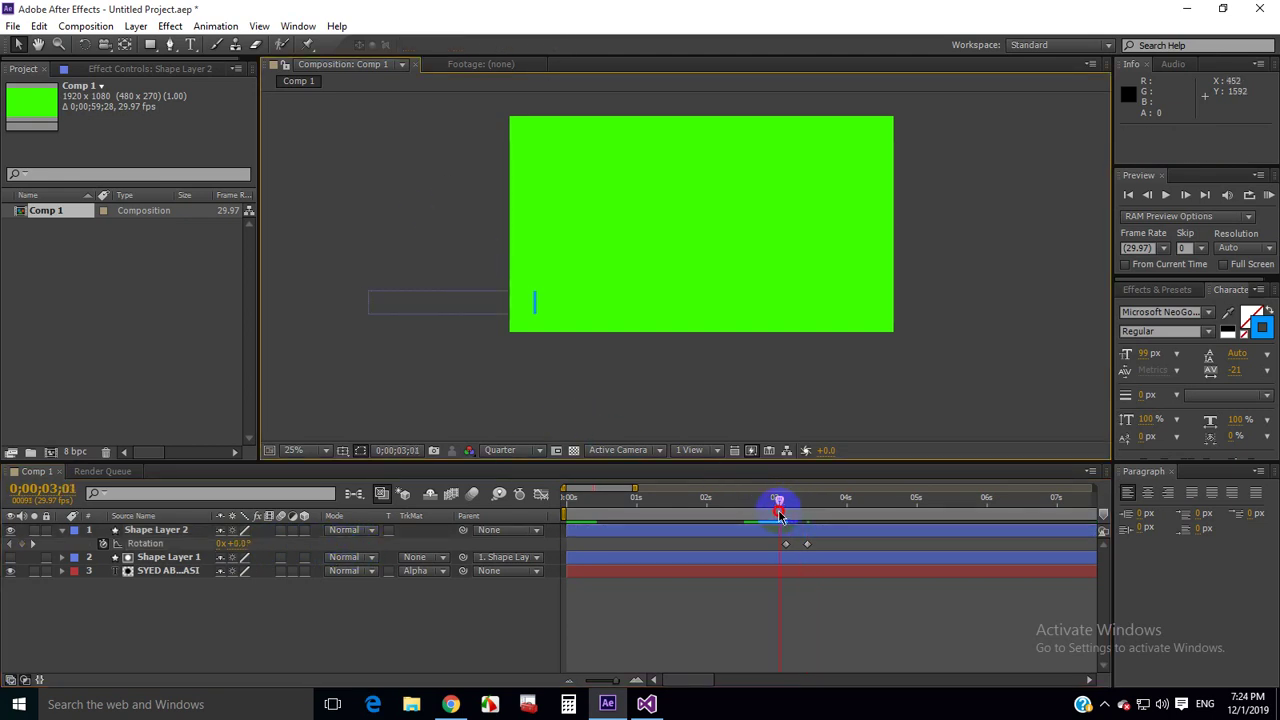
Step: Preview Comp 1 from 0;00 through the name reveal and bar spin-out, stopping at 3;18
key("space")
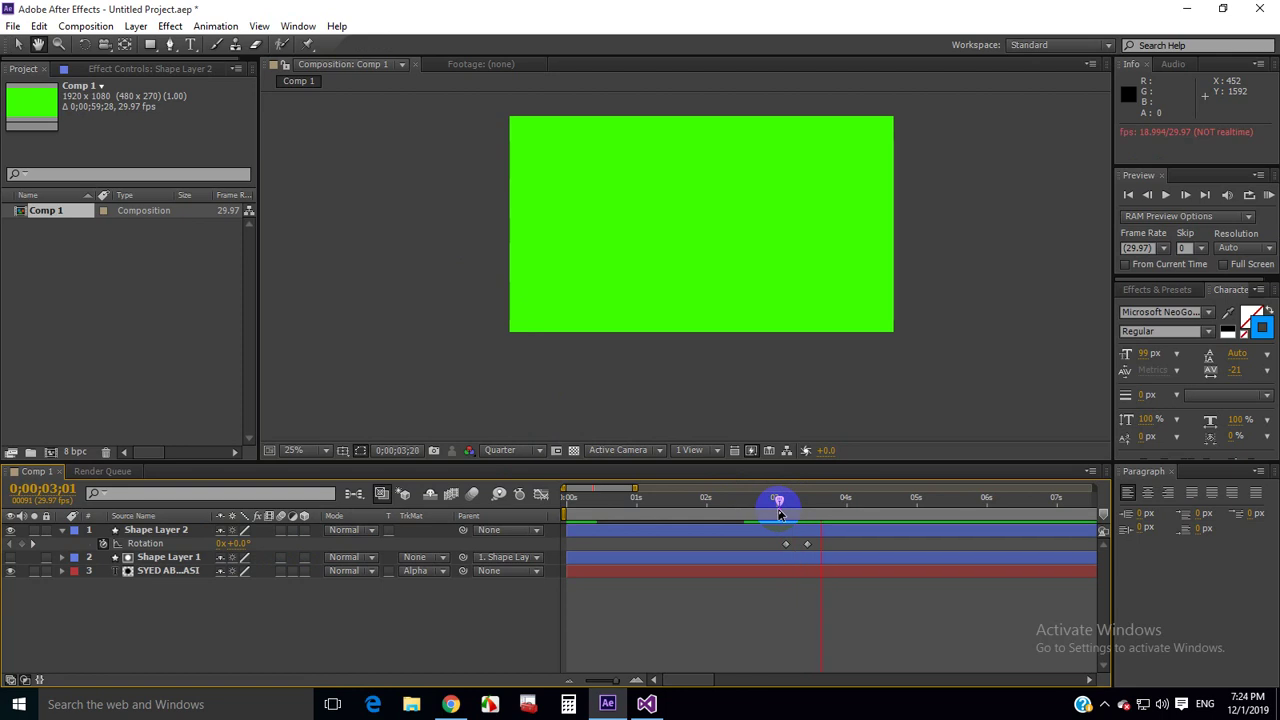
left_click_drag(772, 507, 600, 510)
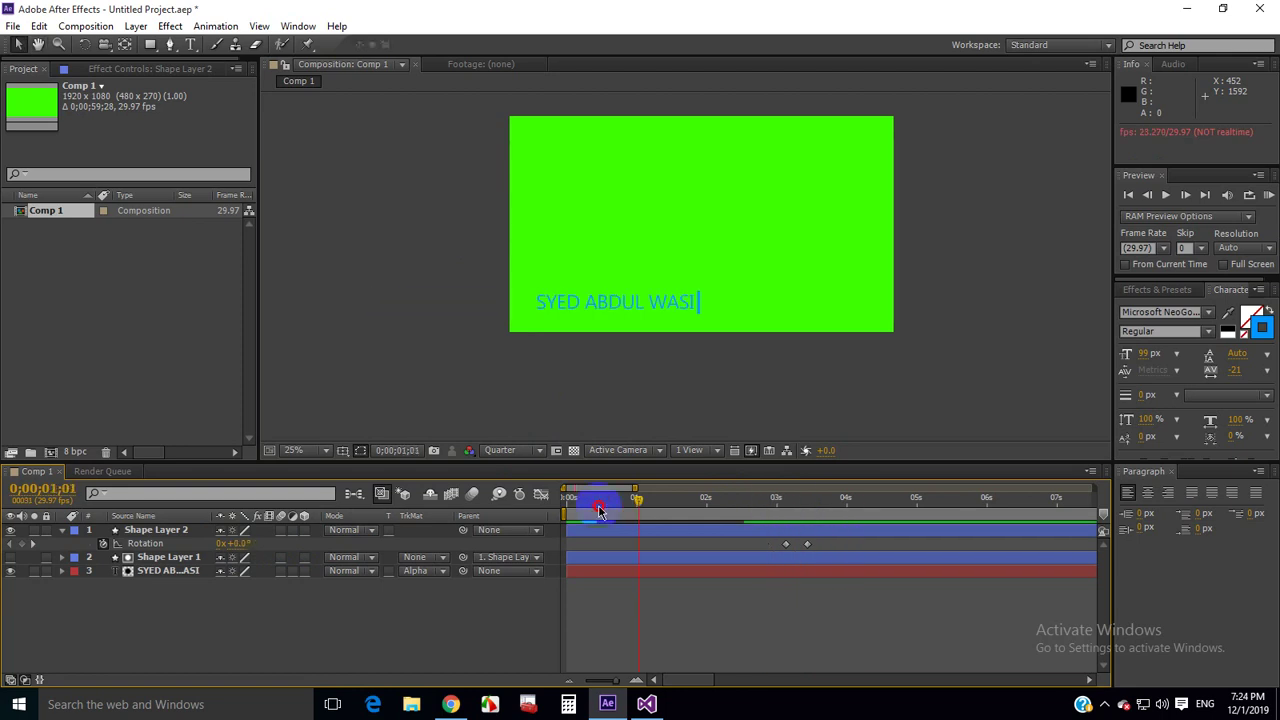
left_click(565, 389)
key("space")
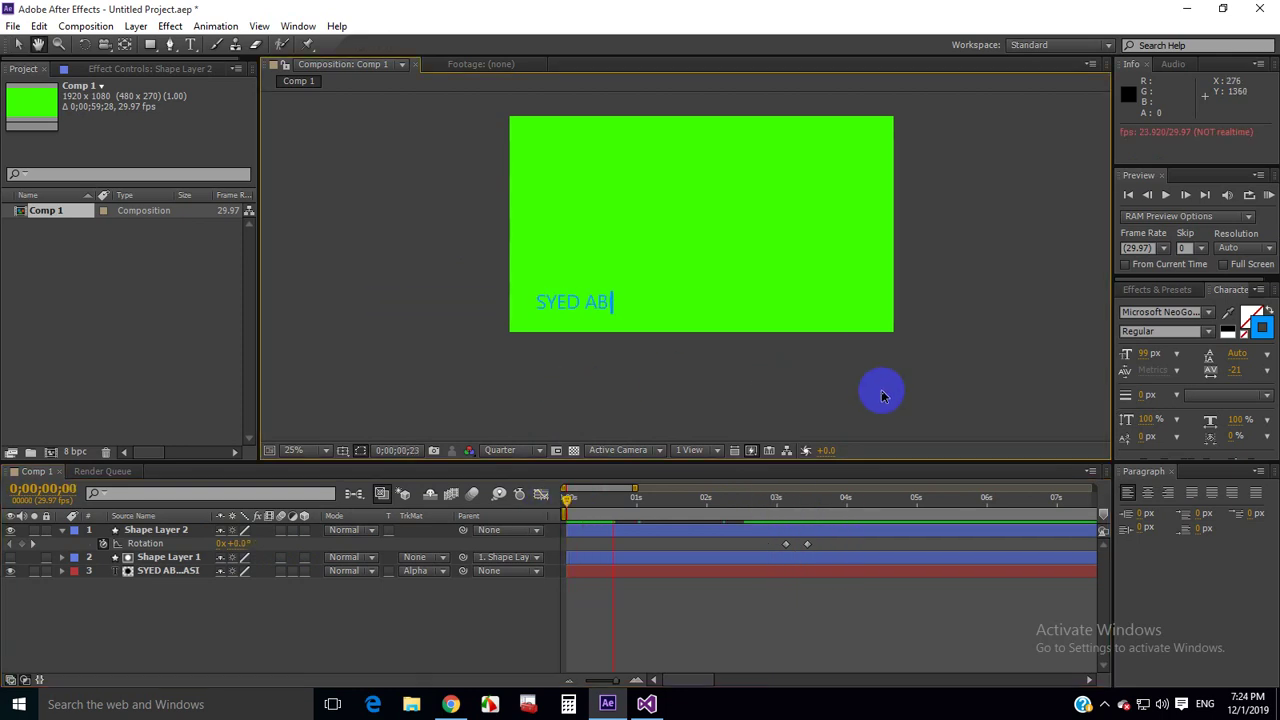
left_click(1062, 559)
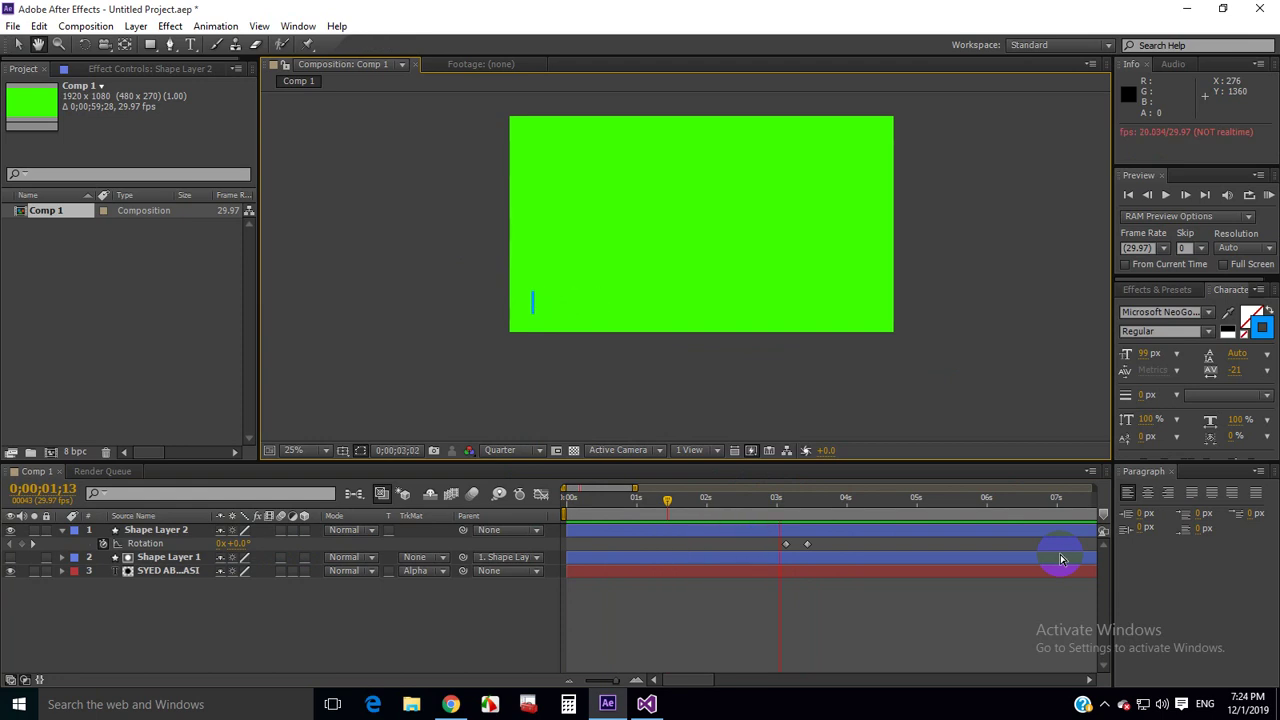
key("space")
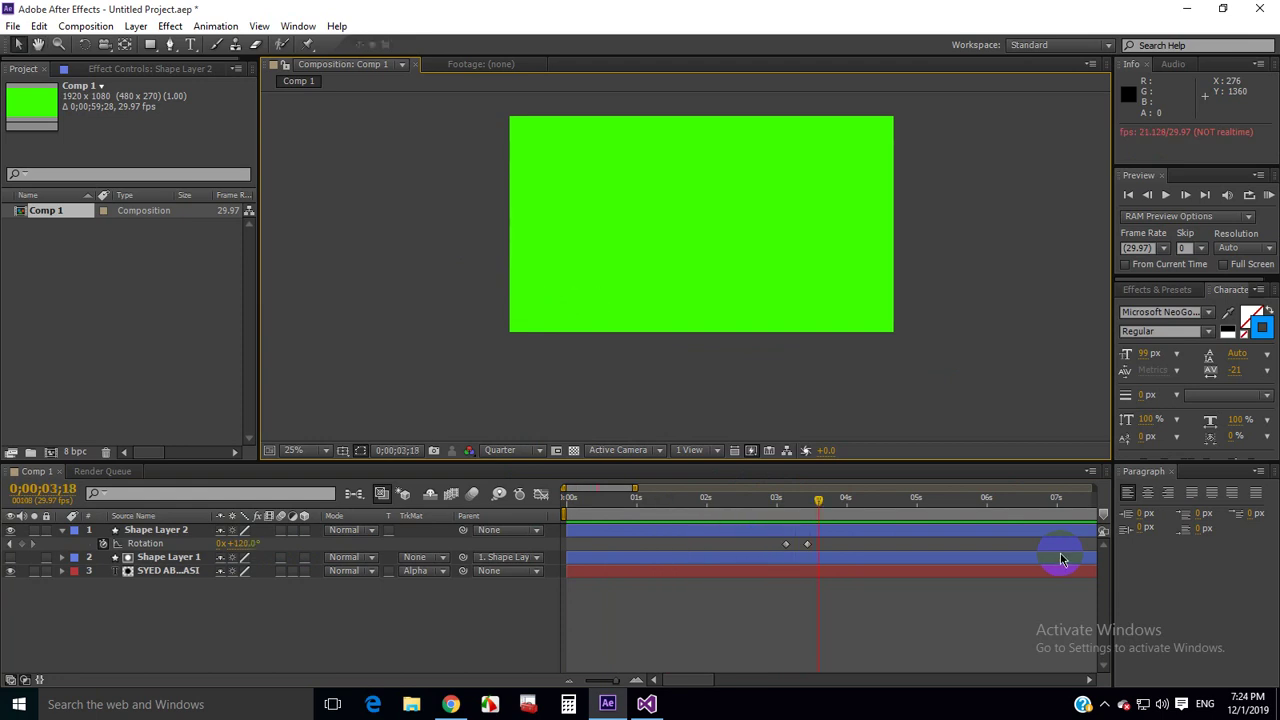